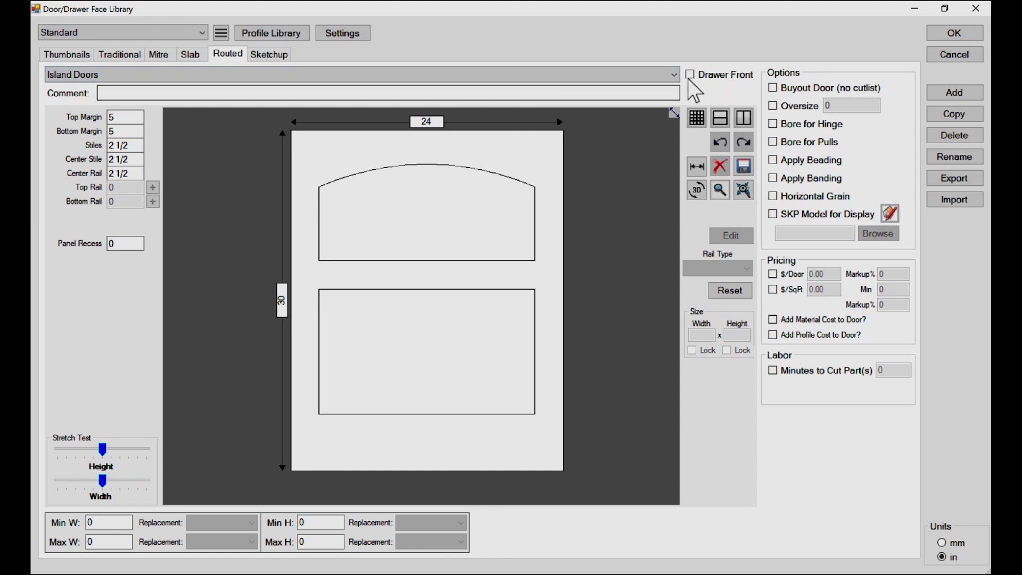
- Load the MDF - Arch Raised routed door and inspect its raised panel profile in the 3D viewer
left_click(673, 74)
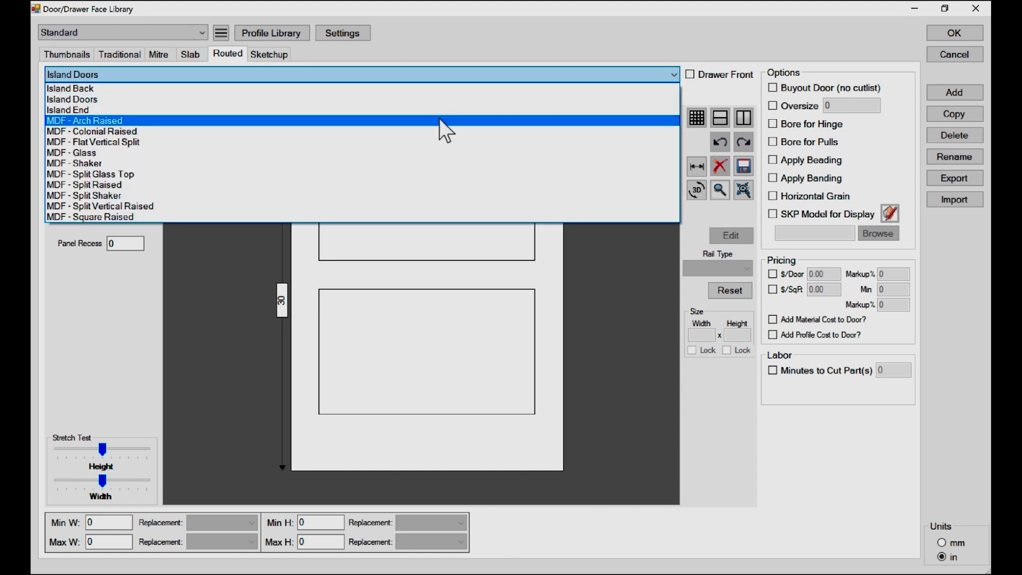
left_click(440, 120)
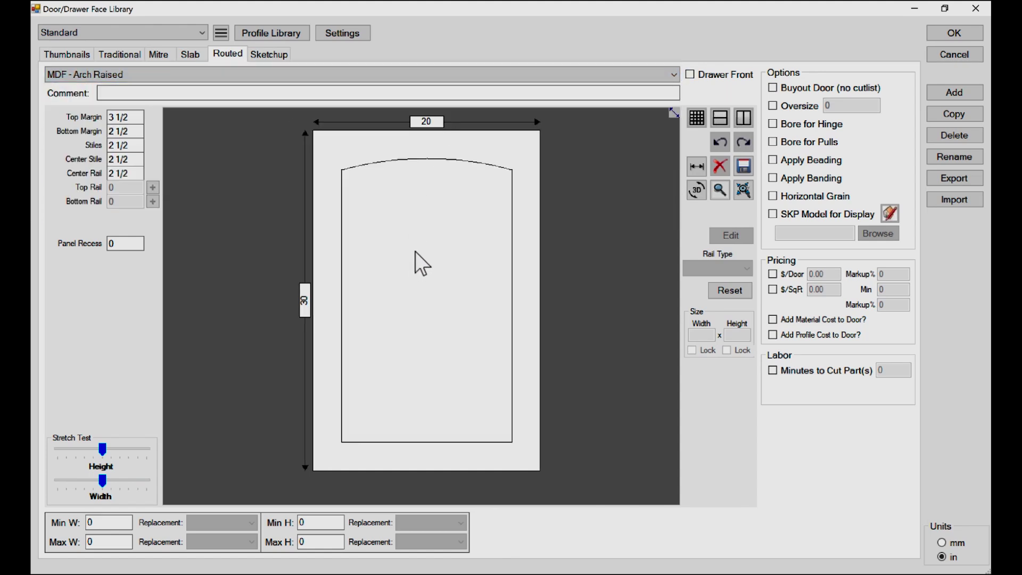
left_click(694, 188)
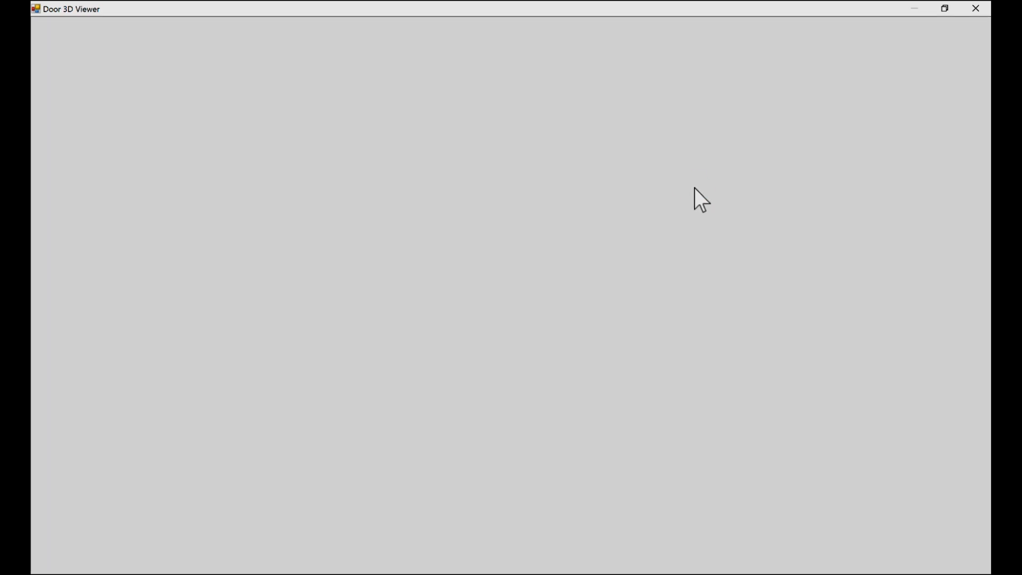
left_click_drag(694, 187, 489, 248)
scroll(454, 247, "down", 2)
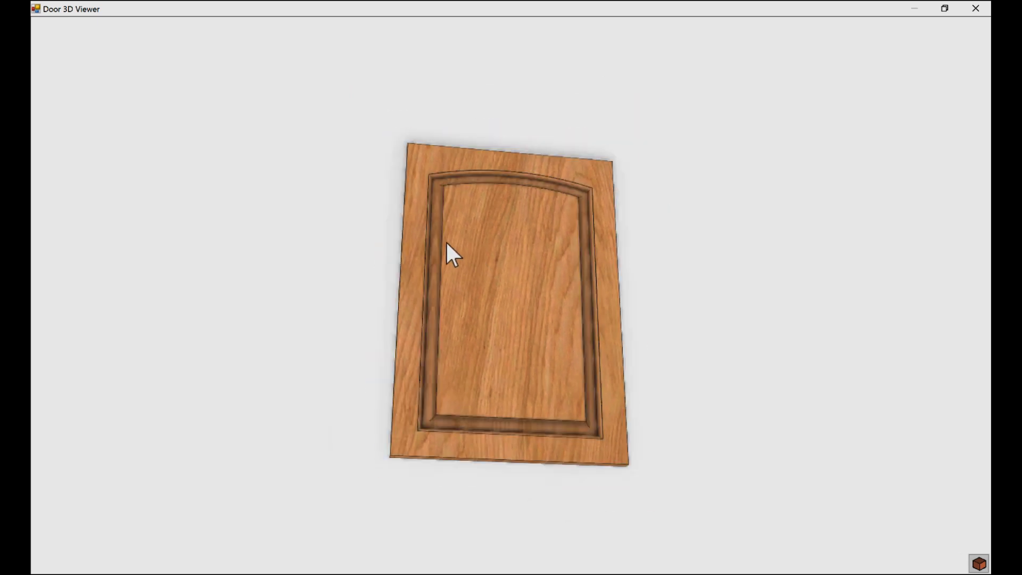
scroll(445, 242, "up", 6)
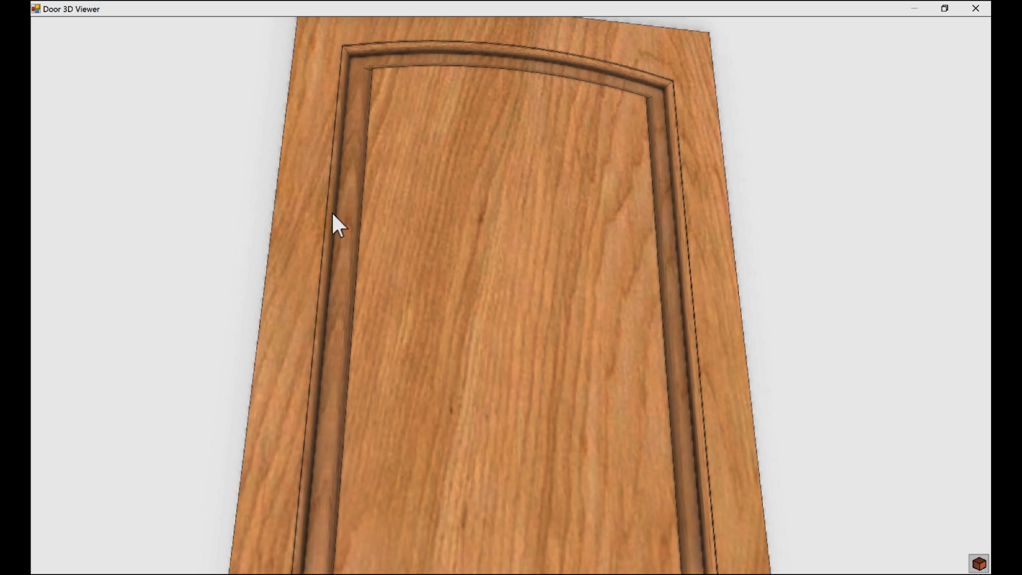
left_click(976, 9)
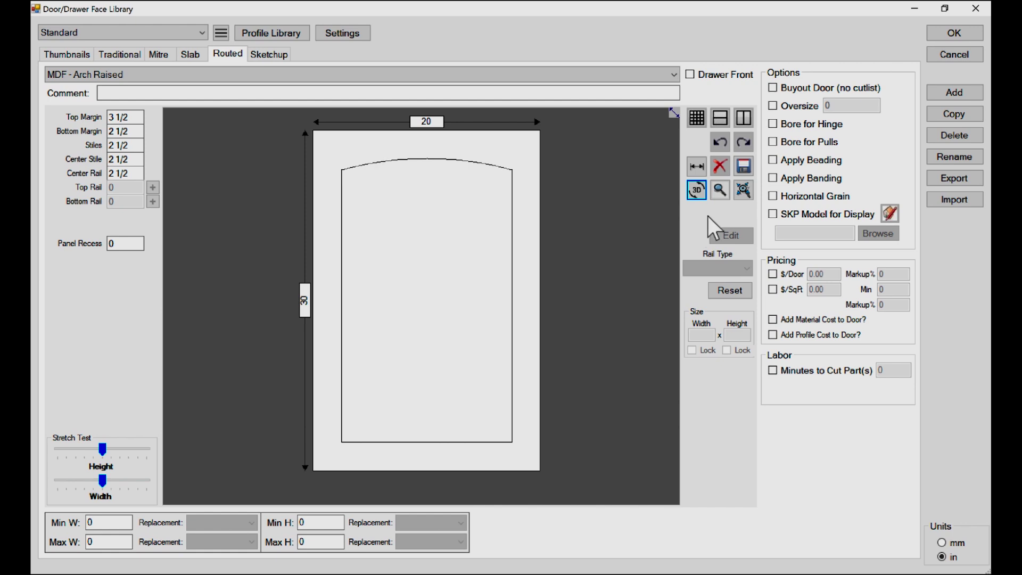
left_click(699, 191)
left_click_drag(434, 241, 400, 213)
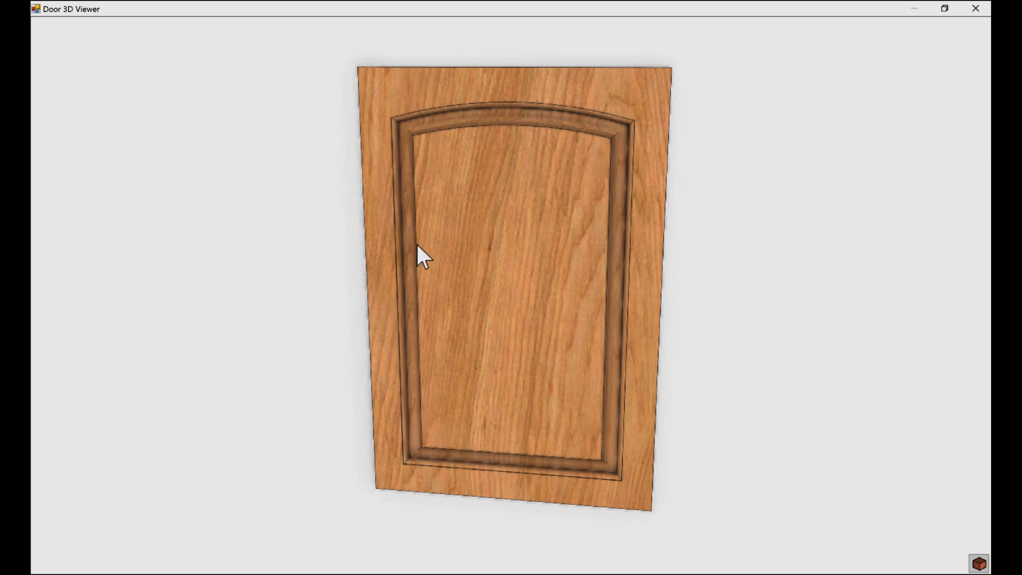
left_click(976, 9)
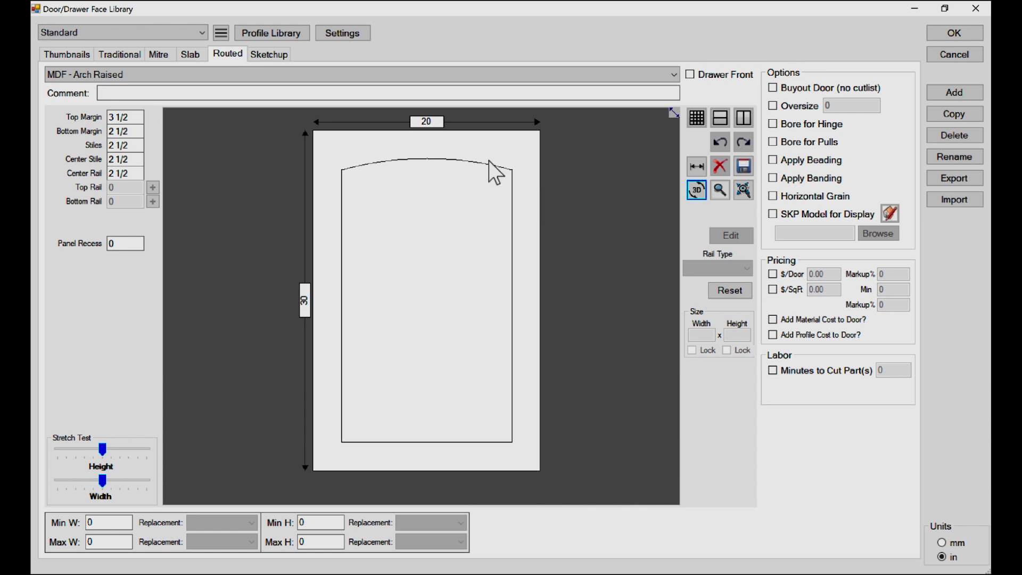
- Compare the panel tool groups for routed doors, keep VTX Cove RaisedPanel w 0.375 Bead, and view the door in 3D
left_click(343, 34)
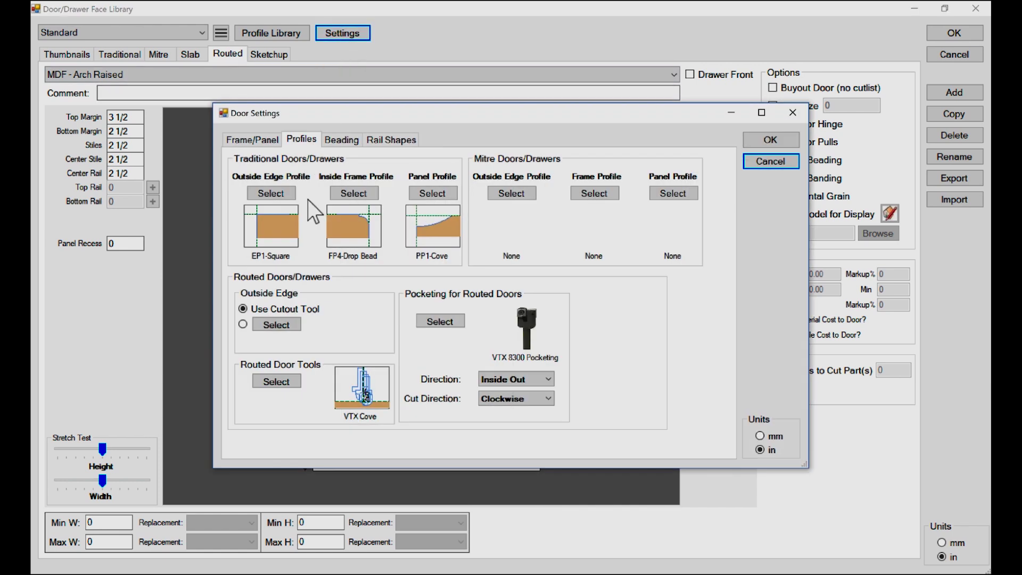
left_click(276, 381)
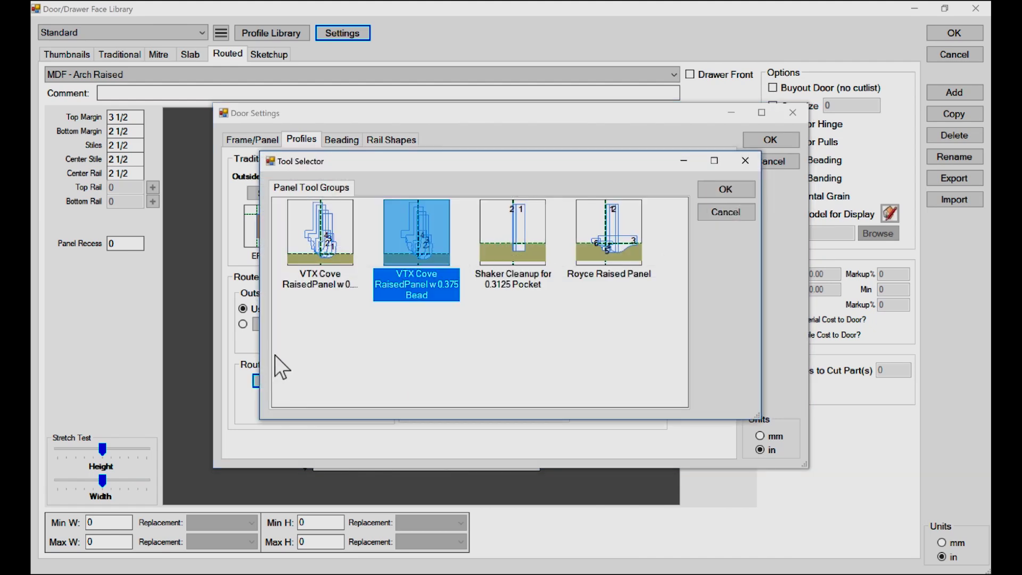
left_click(311, 240)
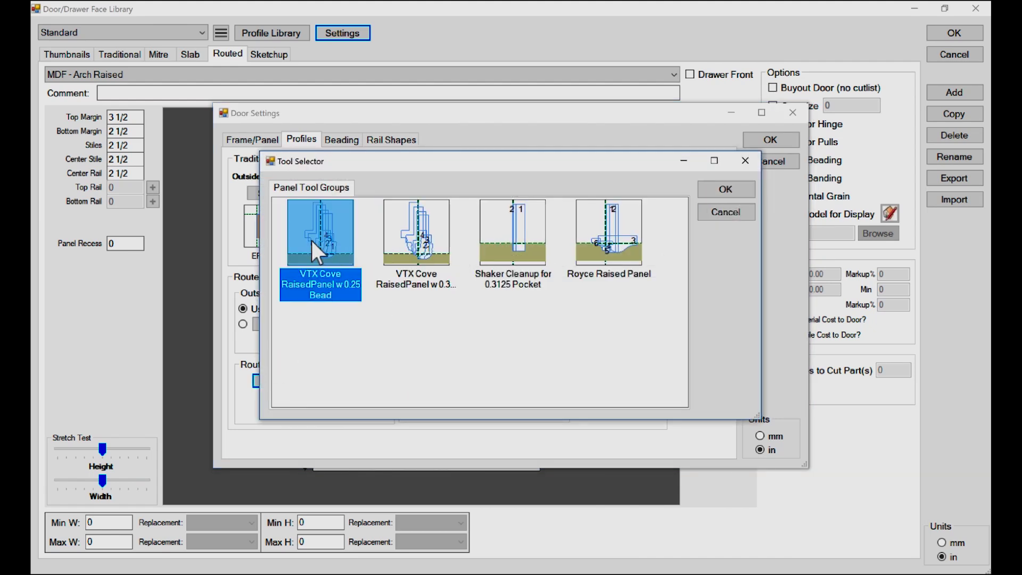
left_click(420, 235)
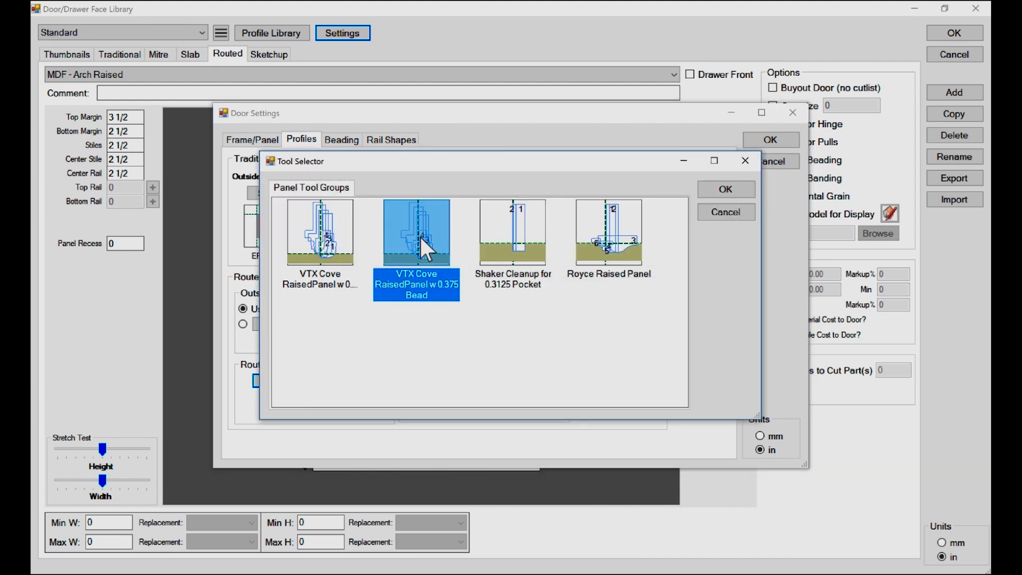
left_click(325, 234)
left_click(391, 245)
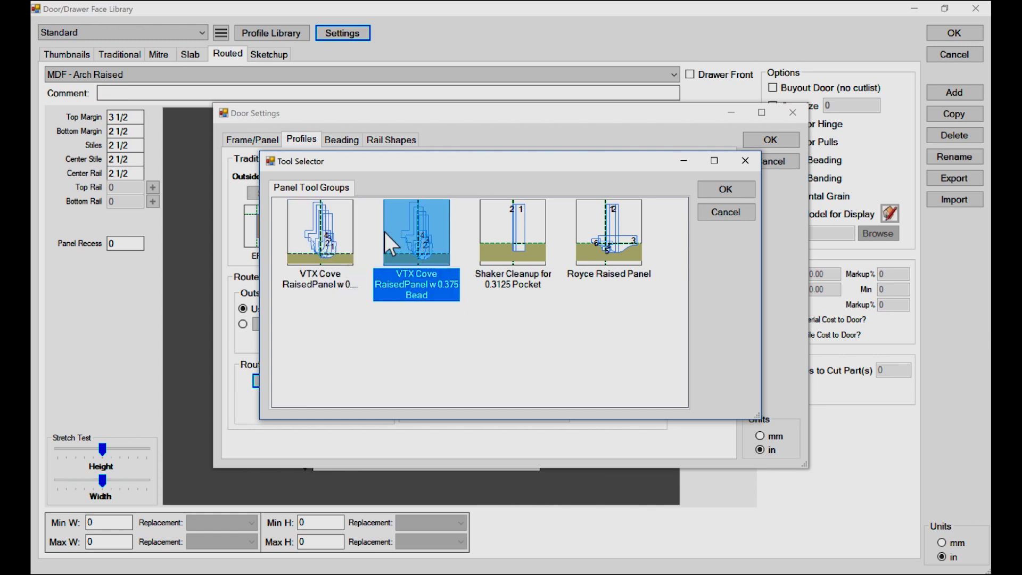
left_click(595, 245)
left_click(339, 244)
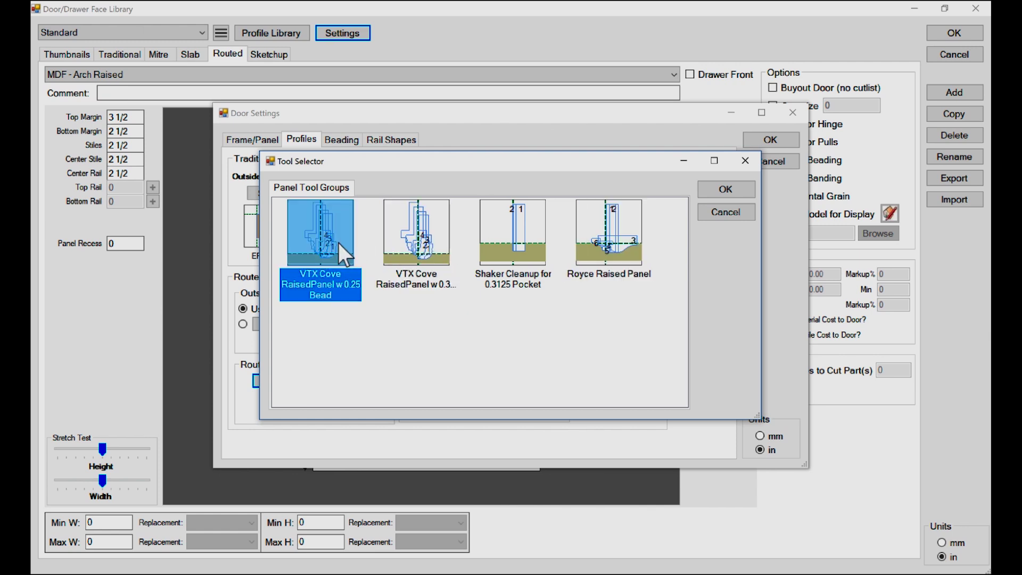
left_click(401, 232)
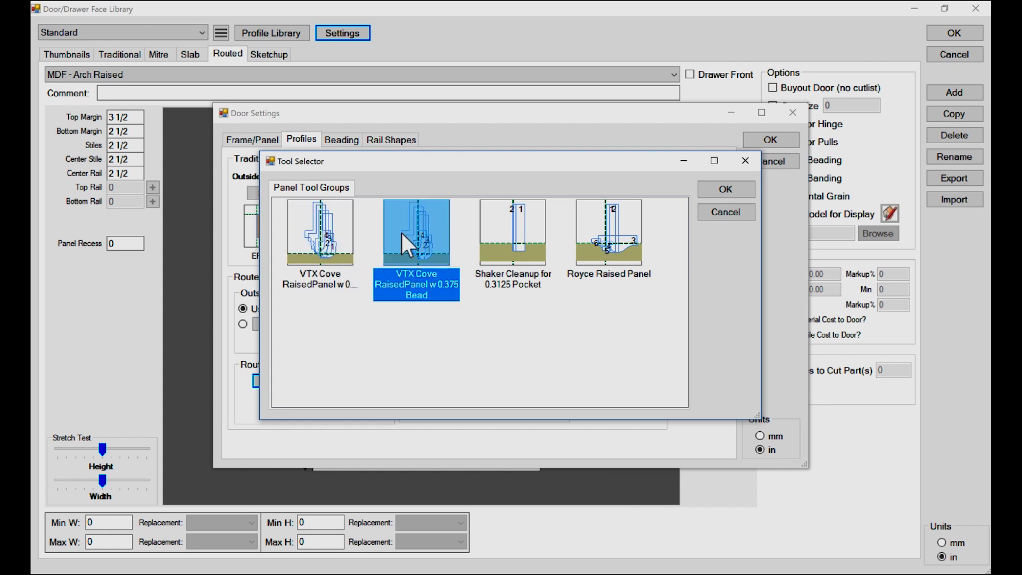
left_click(325, 232)
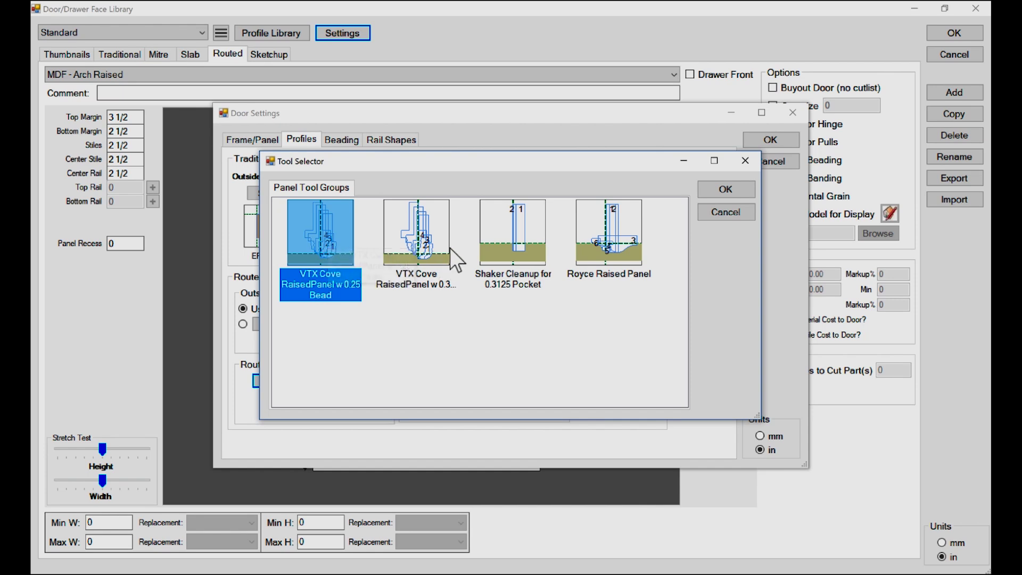
left_click(421, 230)
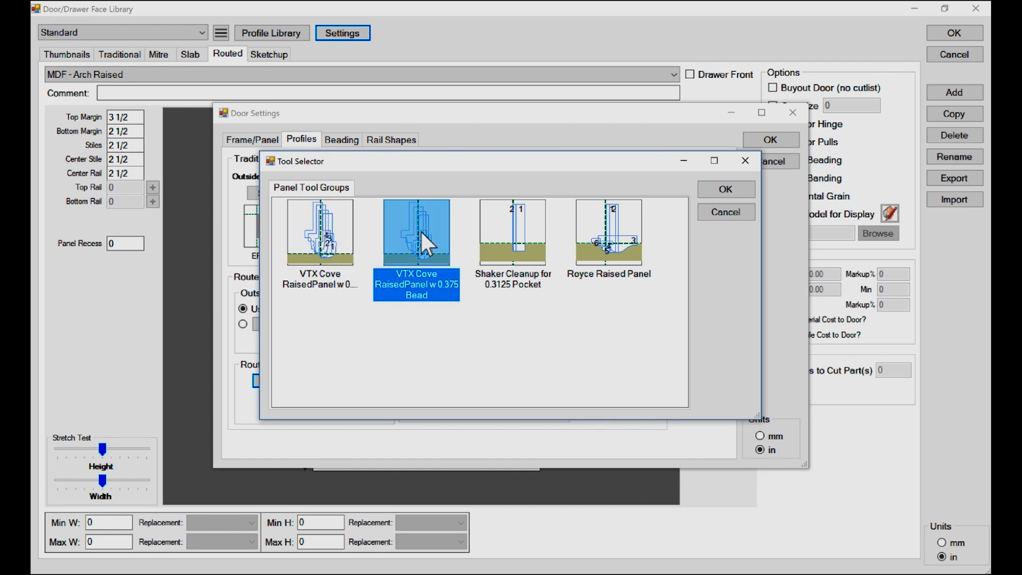
left_click(718, 190)
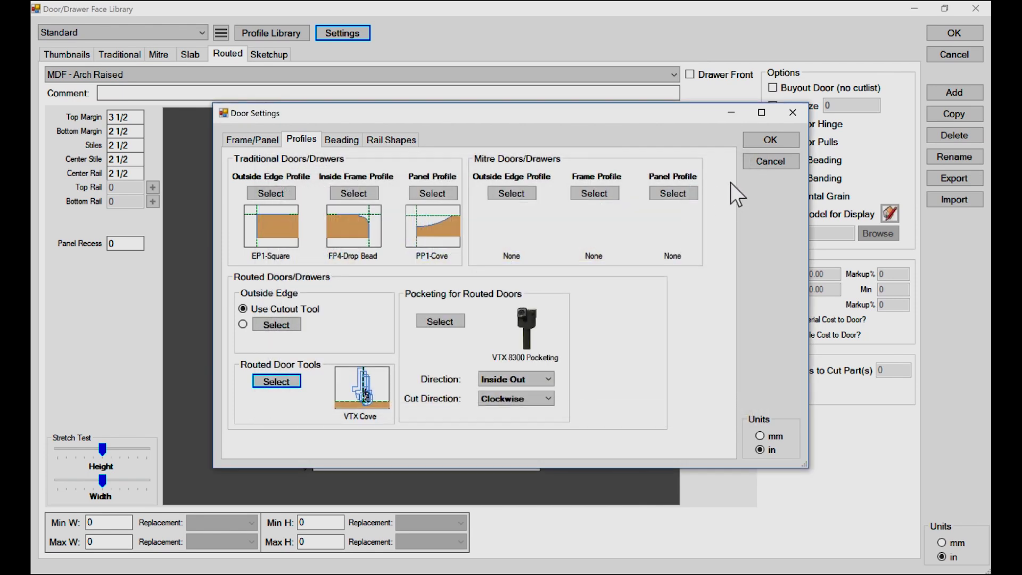
left_click(767, 141)
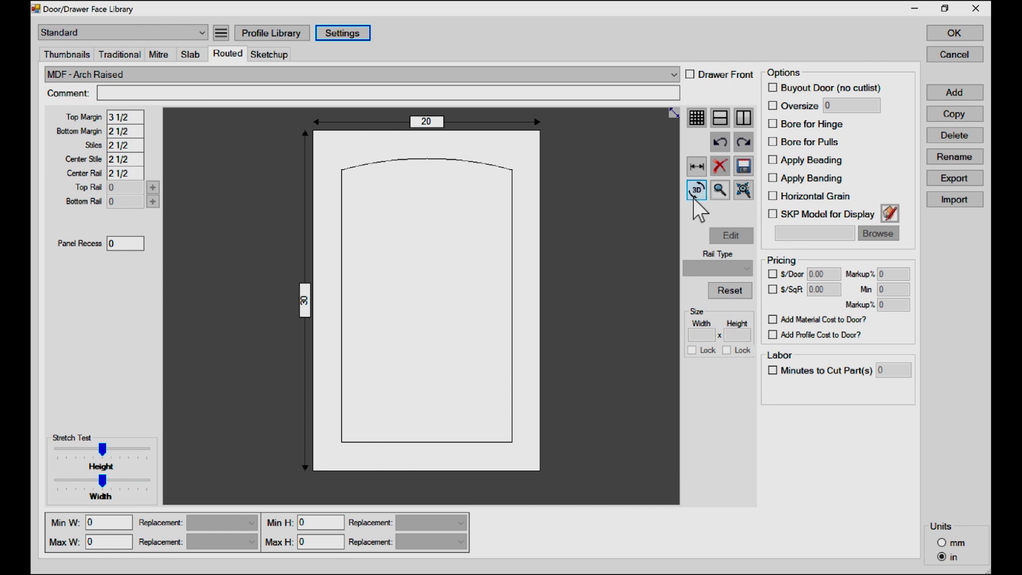
left_click(697, 191)
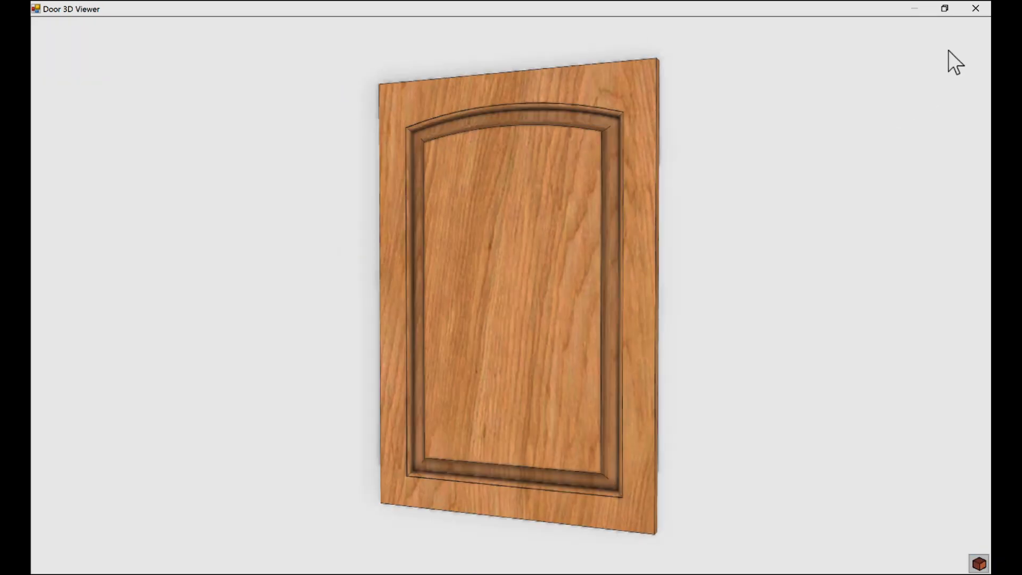
left_click(976, 9)
- Set the routed door tools to Royce Raised Panel and inspect the resulting panel profile in the 3D viewer
left_click(349, 34)
left_click(279, 382)
left_click(613, 243)
left_click(726, 188)
left_click(758, 140)
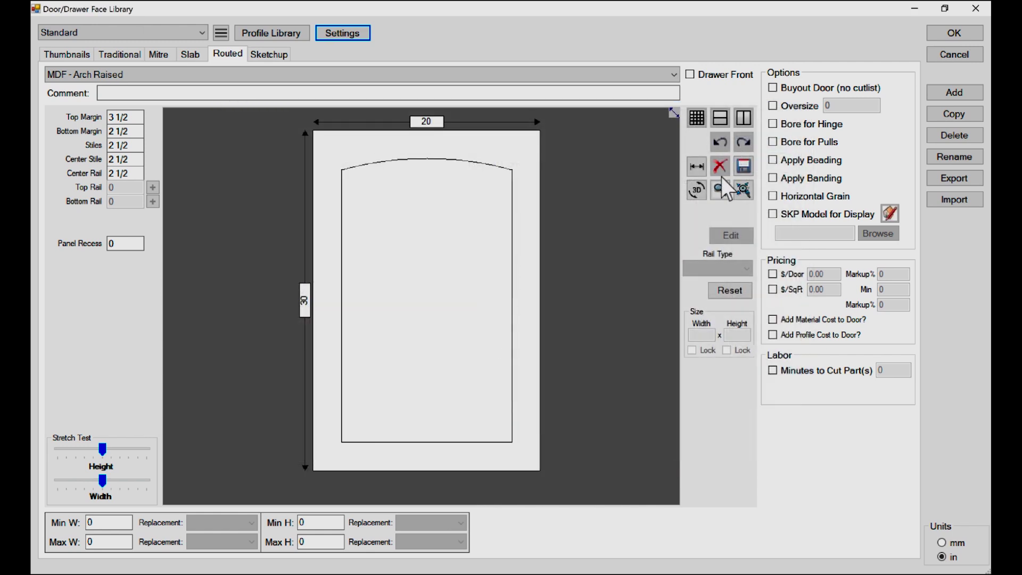
left_click(689, 190)
left_click_drag(459, 321, 426, 307)
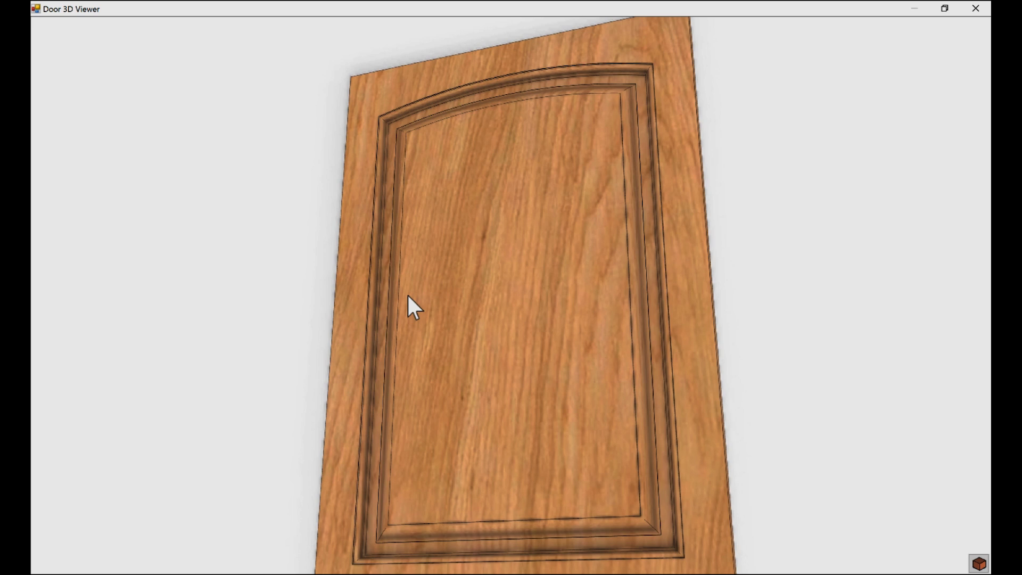
left_click(976, 8)
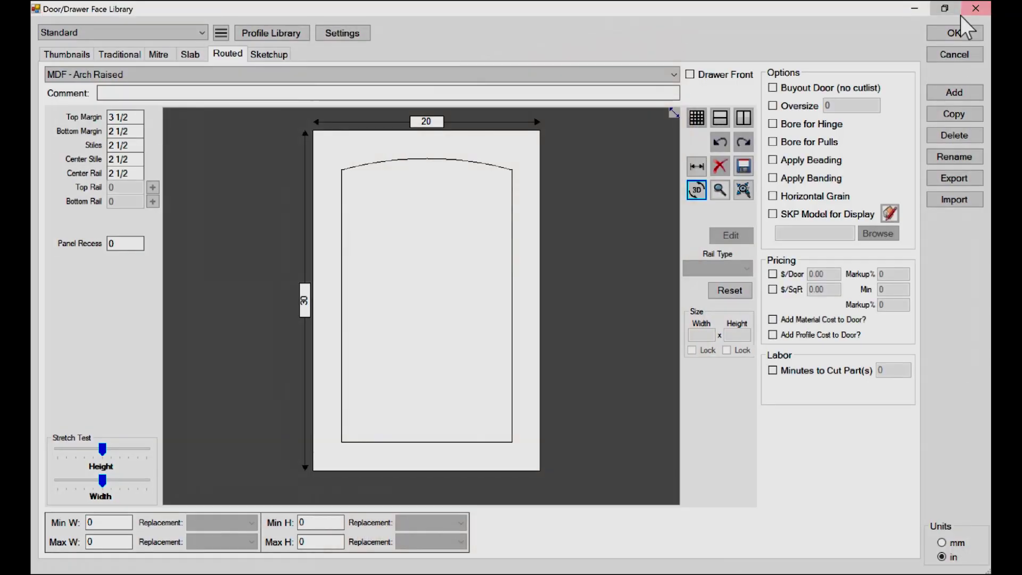
- Set the routed door tools to VTX Cove RaisedPanel w 0.375 Bead in the door settings
left_click(346, 30)
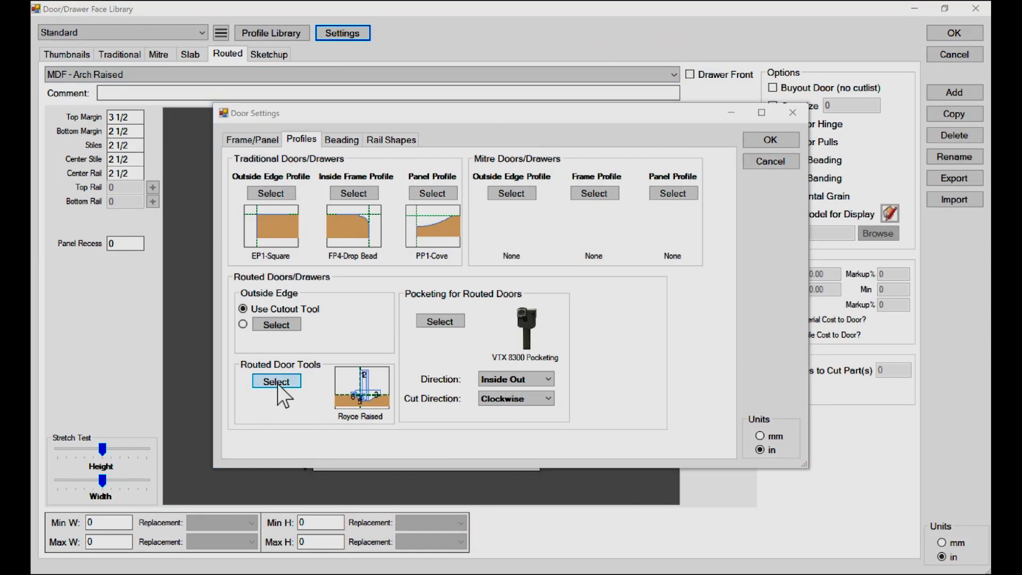
left_click(275, 384)
left_click(433, 246)
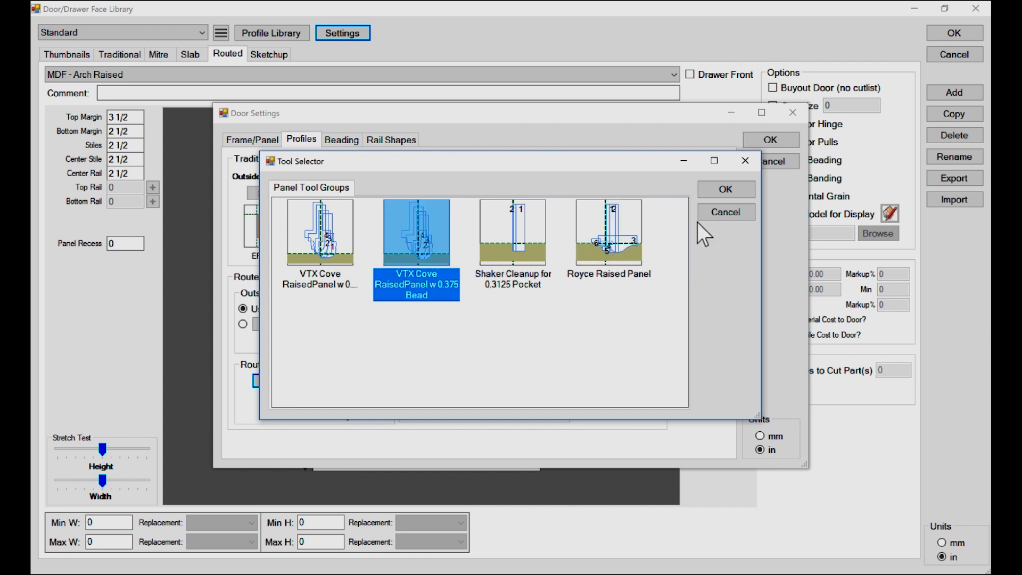
left_click(720, 191)
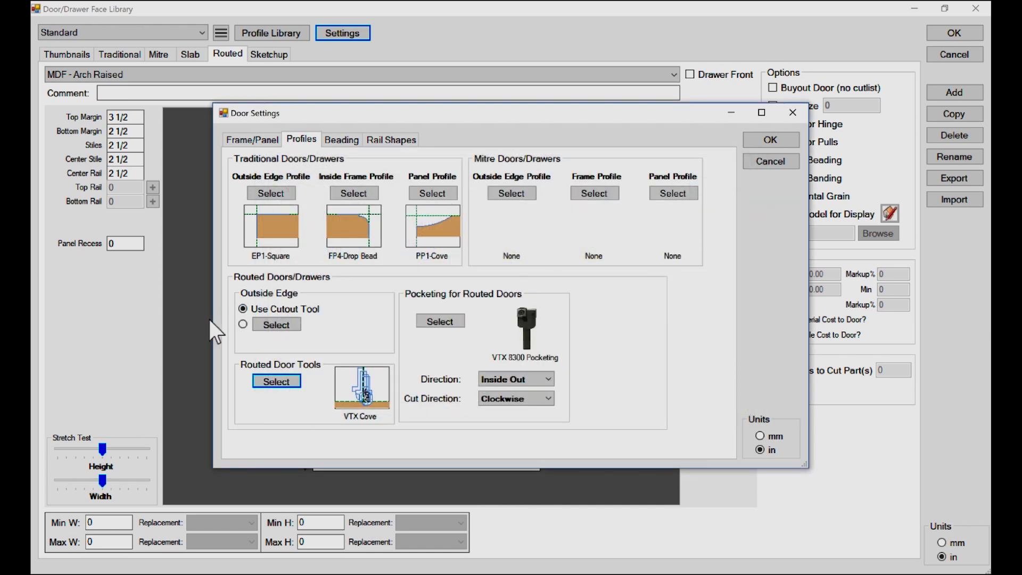
- Try the VTX Ogee Edge Profile as the routed doors' outside edge, and return that edge to Use Cutout Tool
left_click(243, 324)
left_click(272, 326)
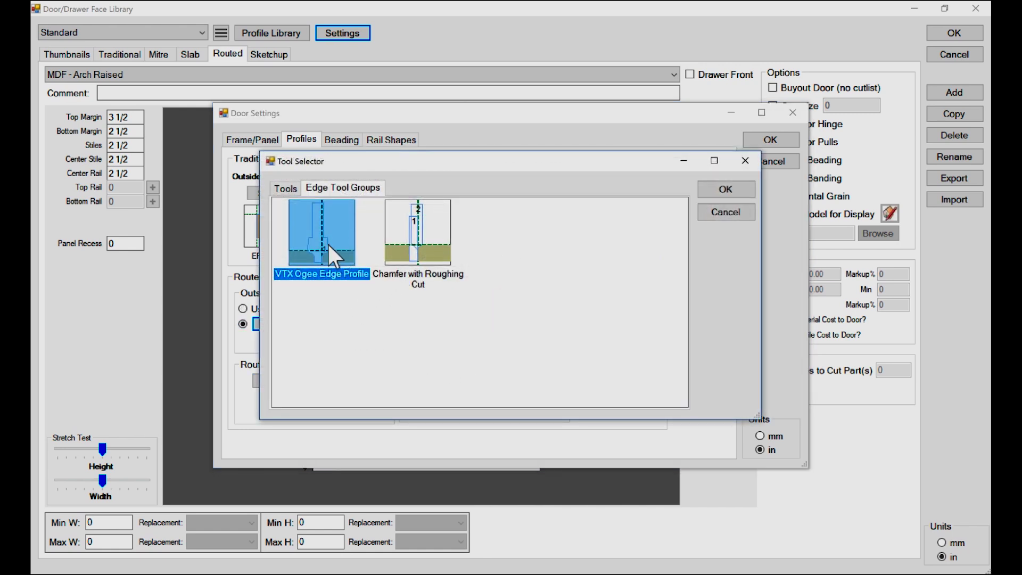
left_click(711, 191)
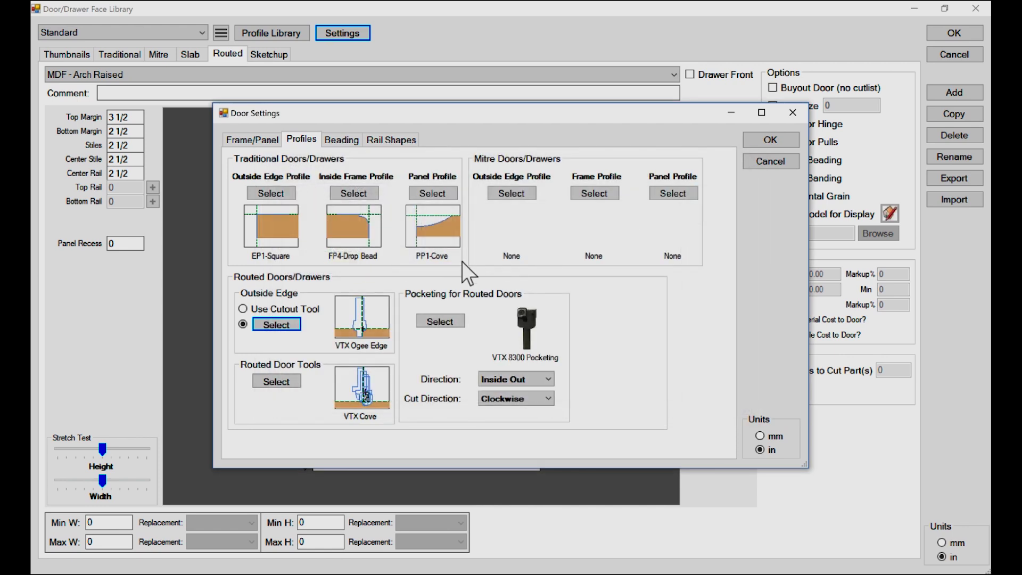
left_click(244, 309)
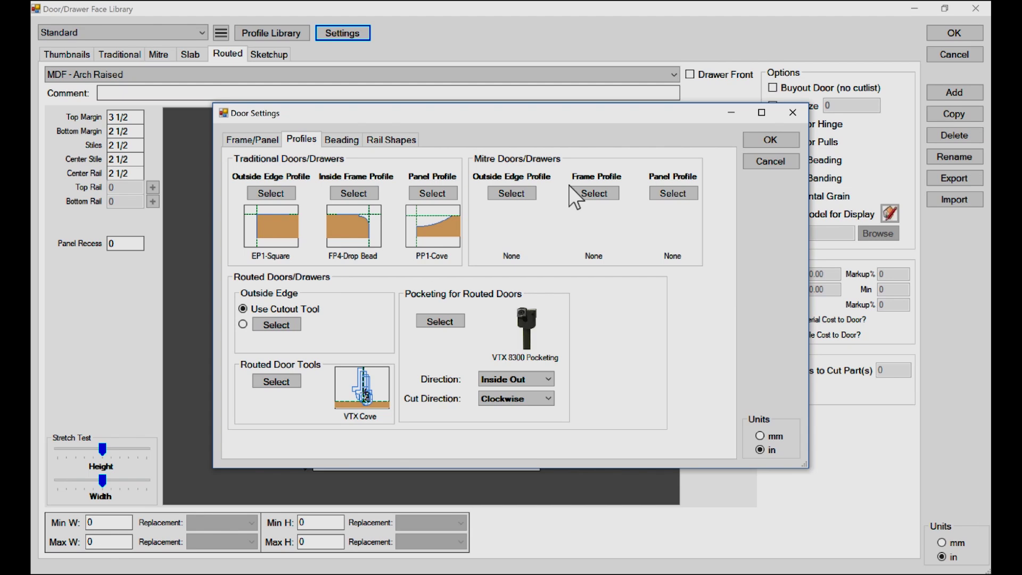
- Apply the door settings and inspect the MDF - Arch Raised door in the 3D viewer
left_click(756, 142)
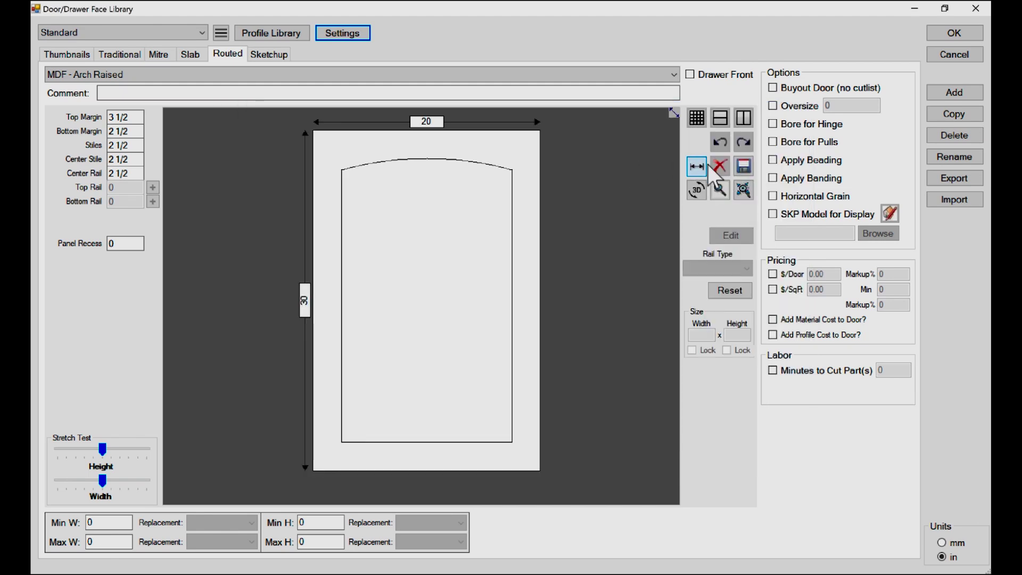
left_click(695, 192)
left_click_drag(547, 256, 581, 226)
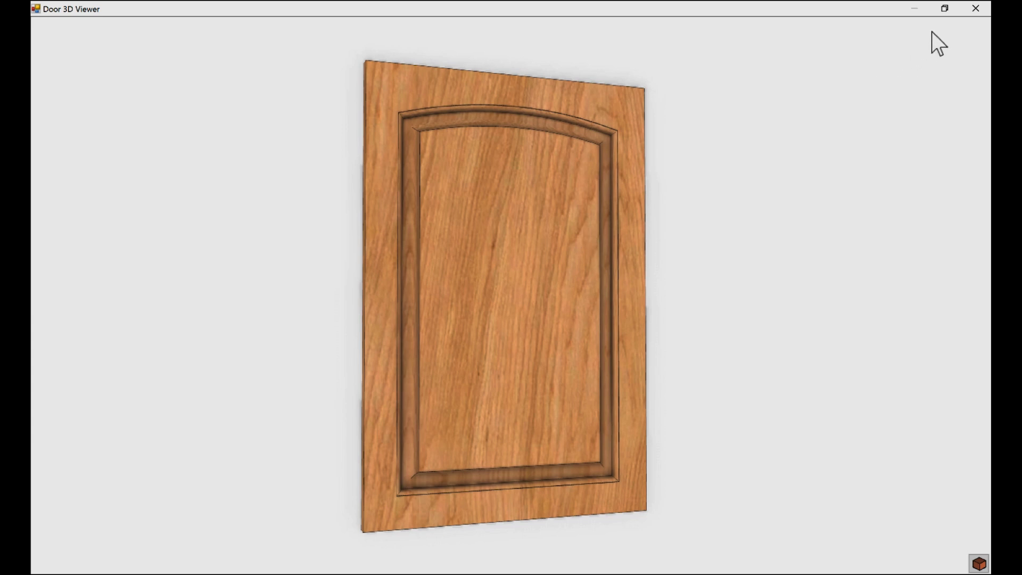
left_click(977, 10)
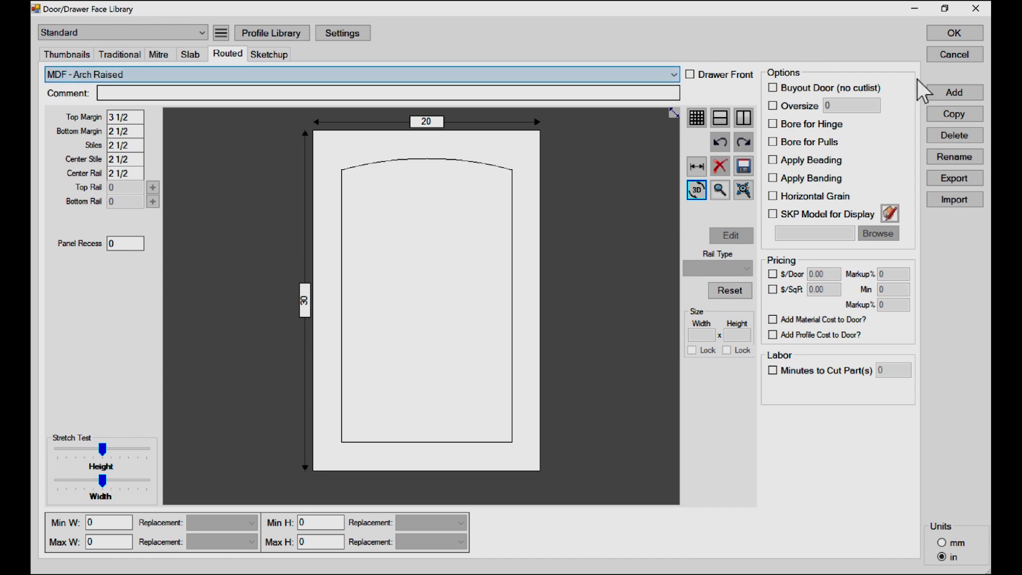
- Accept the door library and open the Single Door product in the job's order for editing
left_click(942, 36)
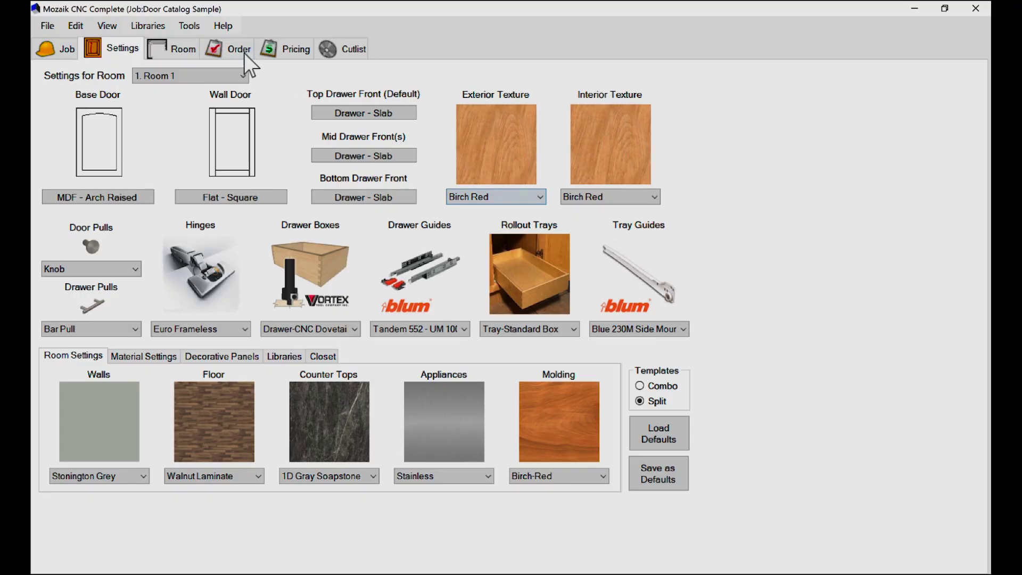
left_click(233, 49)
left_click(209, 126)
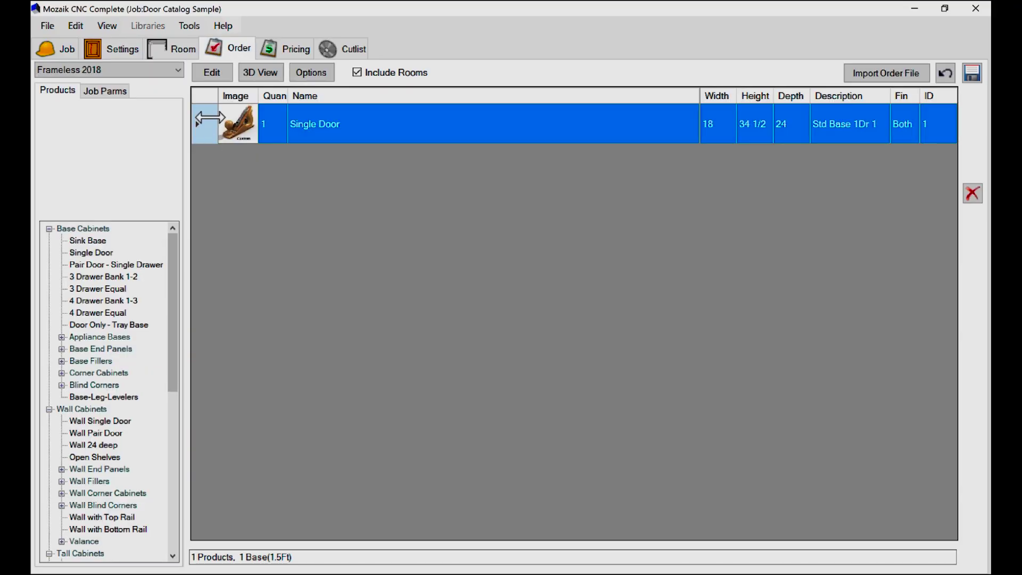
left_click(212, 73)
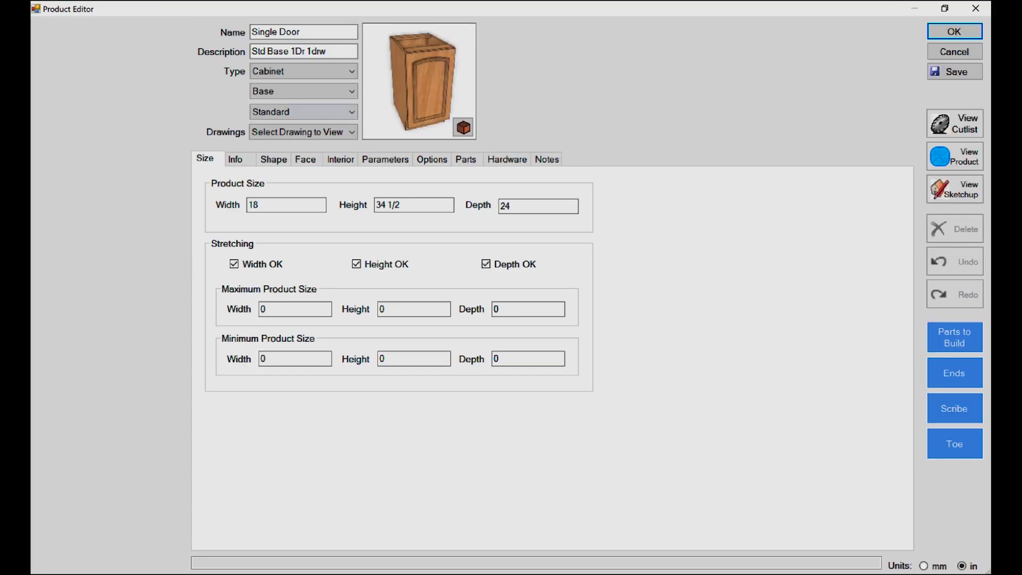
- View the Single Door cabinet in 3D with filled surfaces and inspect its arched raised door from the front
left_click(944, 154)
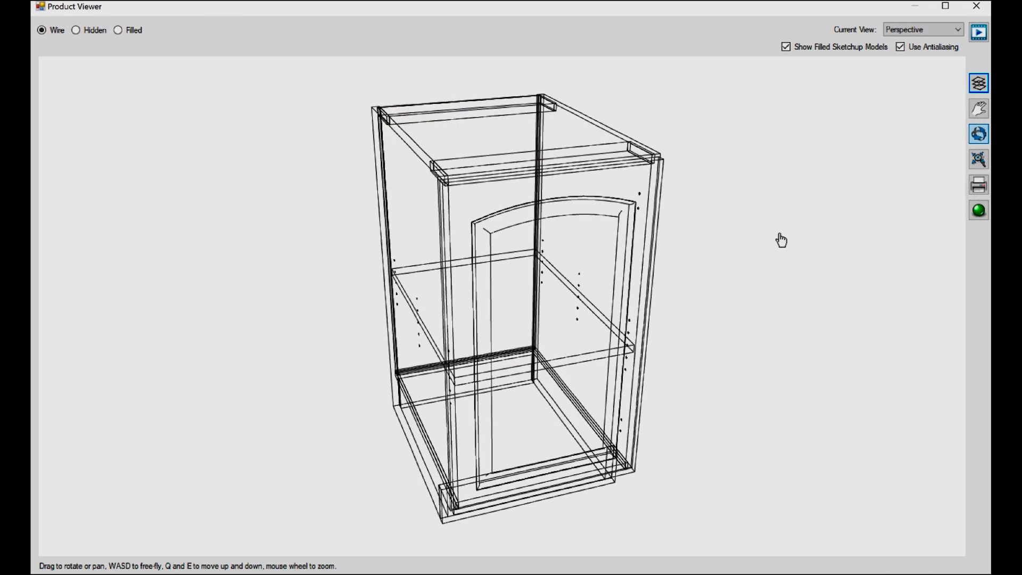
left_click(118, 30)
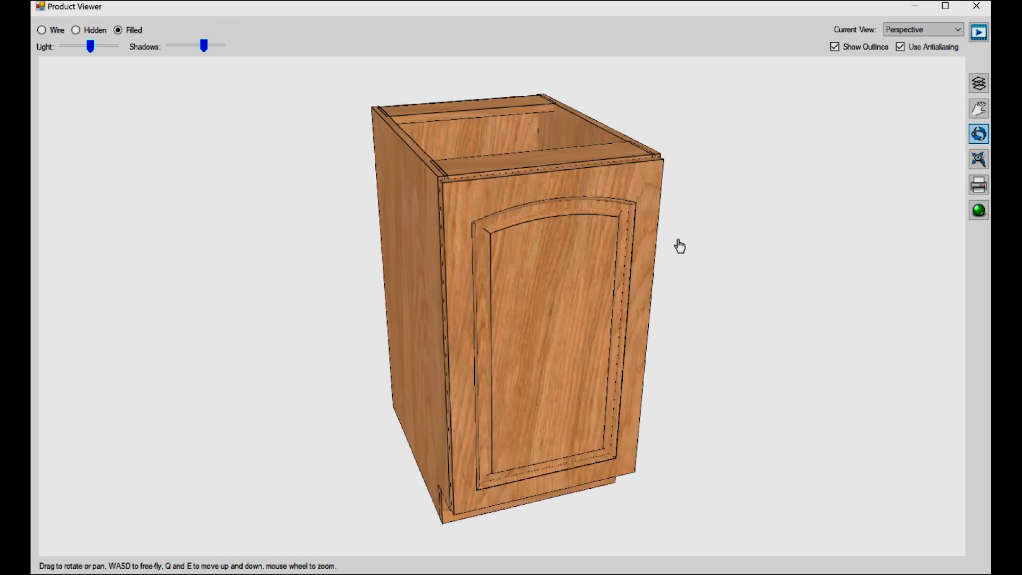
left_click_drag(678, 247, 354, 265)
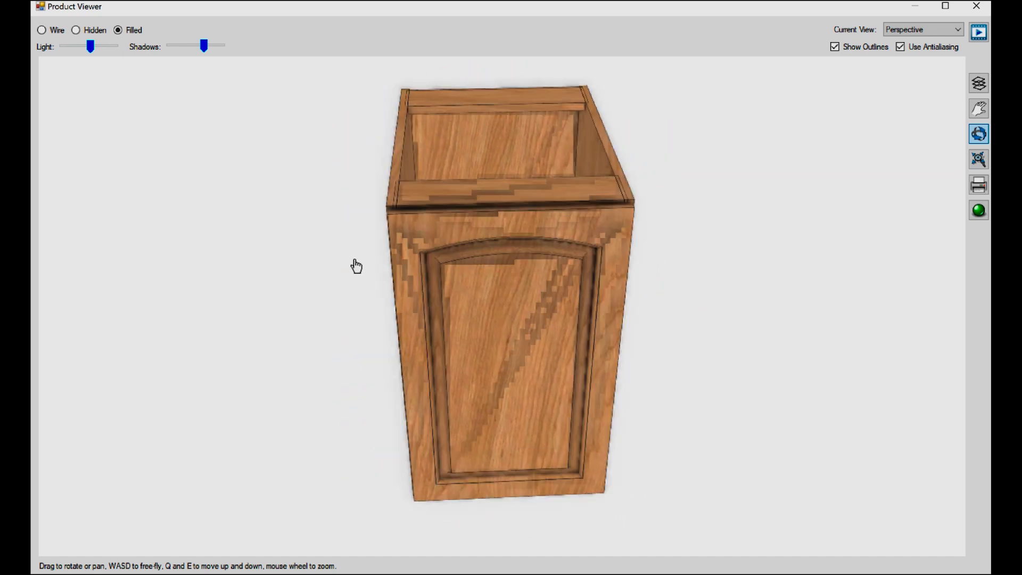
left_click_drag(285, 245, 255, 222)
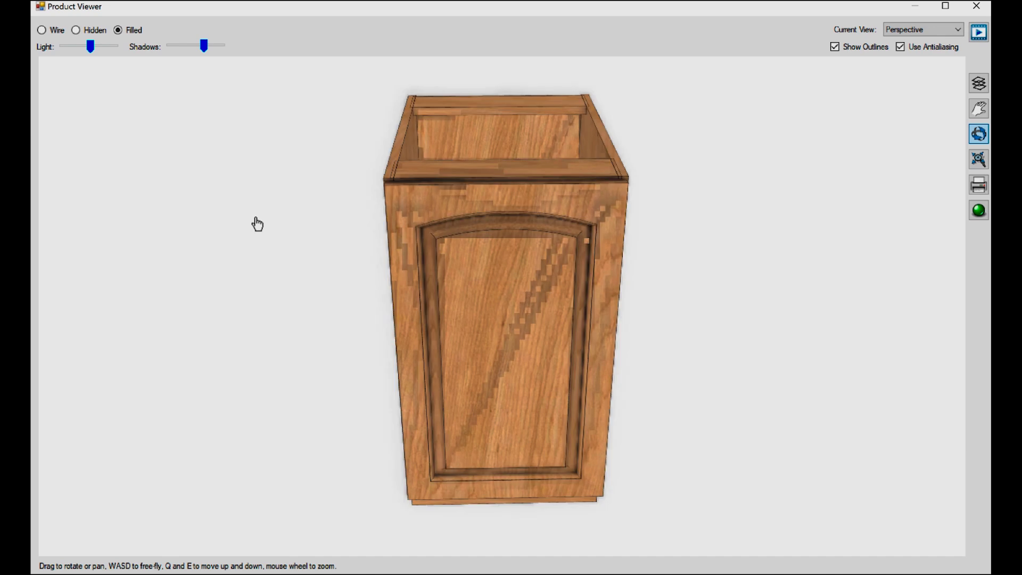
left_click_drag(208, 187, 210, 174)
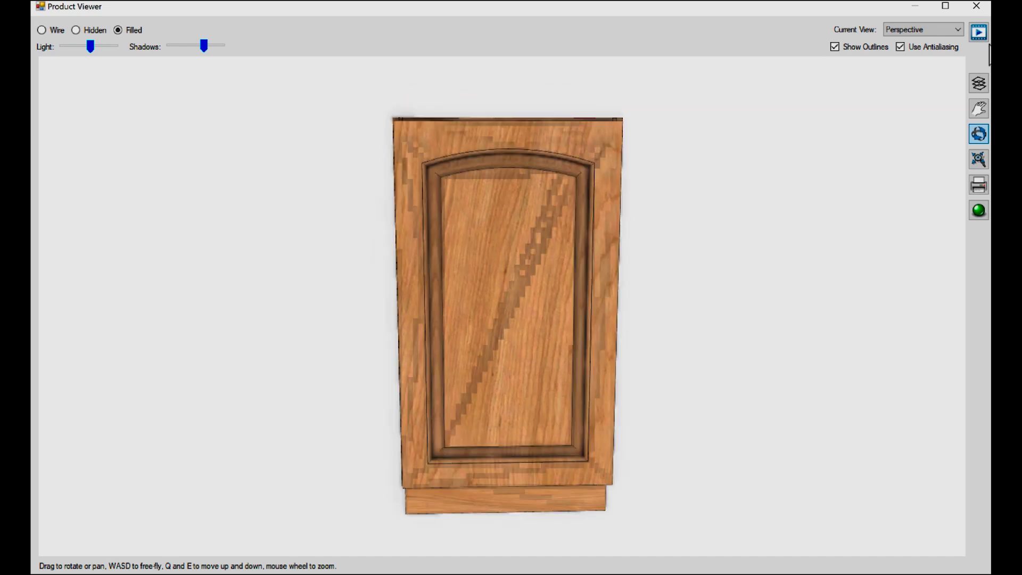
left_click(978, 8)
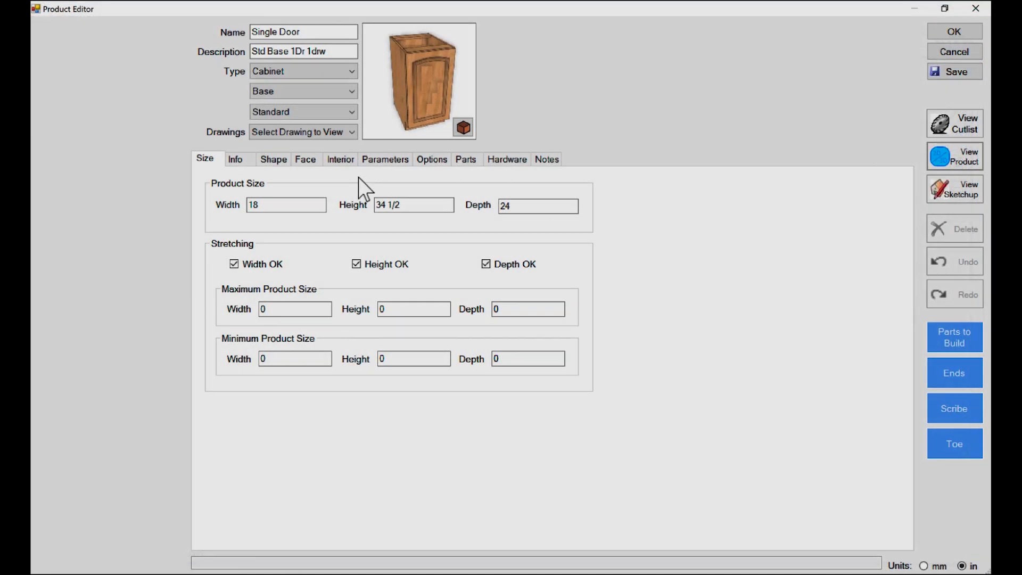
- Select the door opening on the cabinet's face and open its overrides
left_click(302, 158)
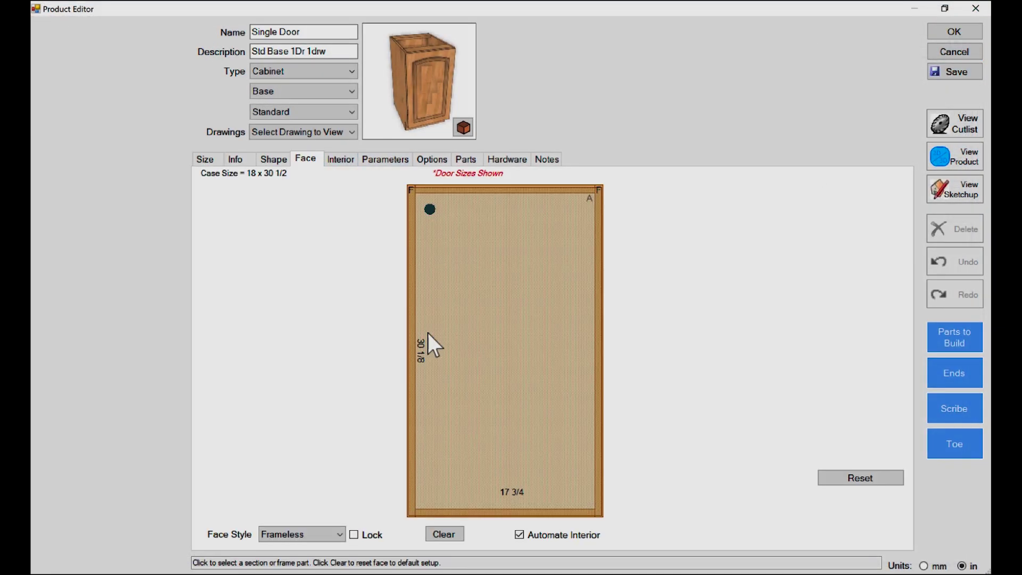
left_click(476, 353)
left_click(861, 369)
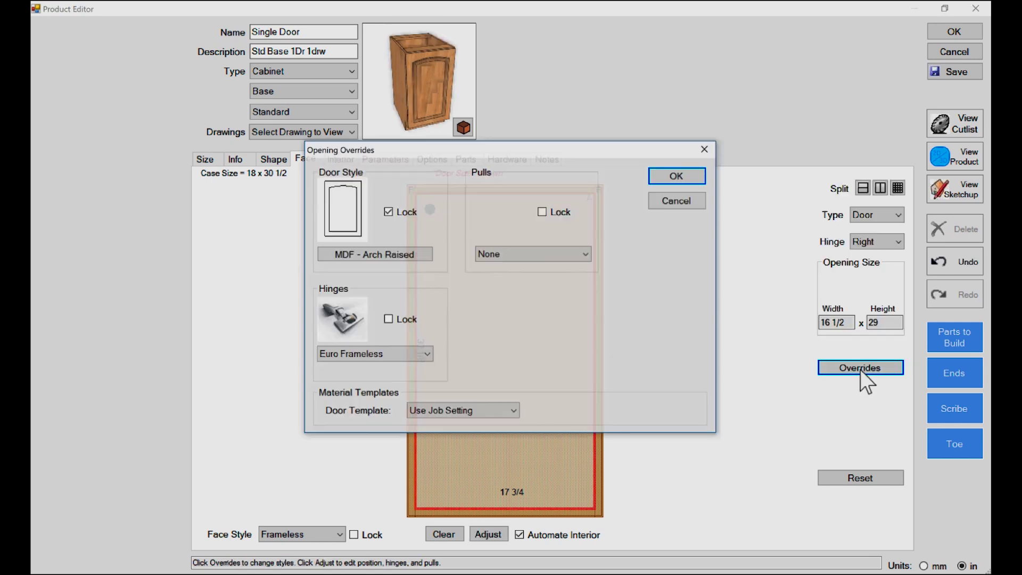
- Override the opening's door style with MDF - Square Raised, keeping the overridden routed door options, and apply the opening overrides
left_click(368, 254)
scroll(367, 298, "down", 10)
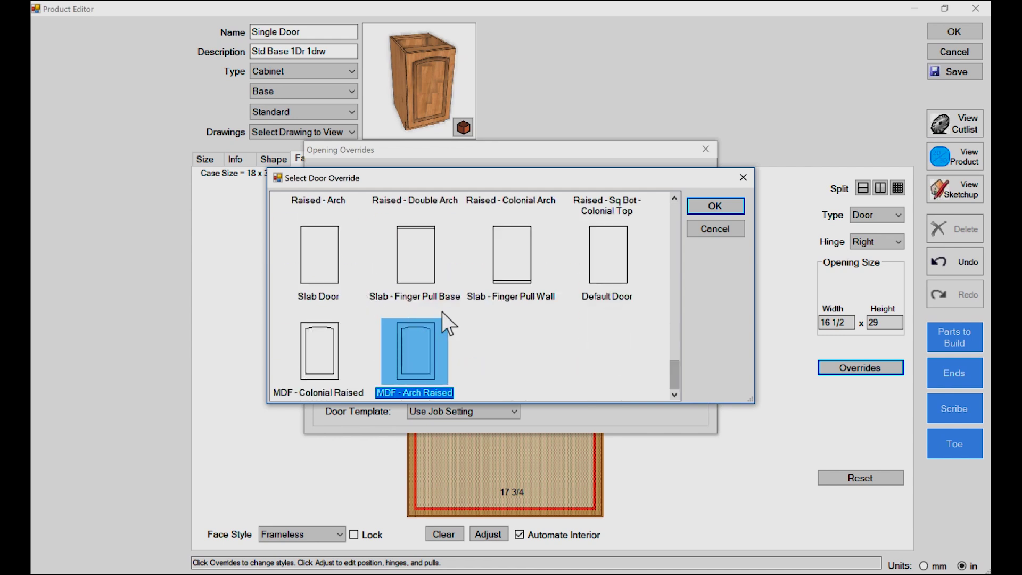
scroll(497, 330, "up", 3)
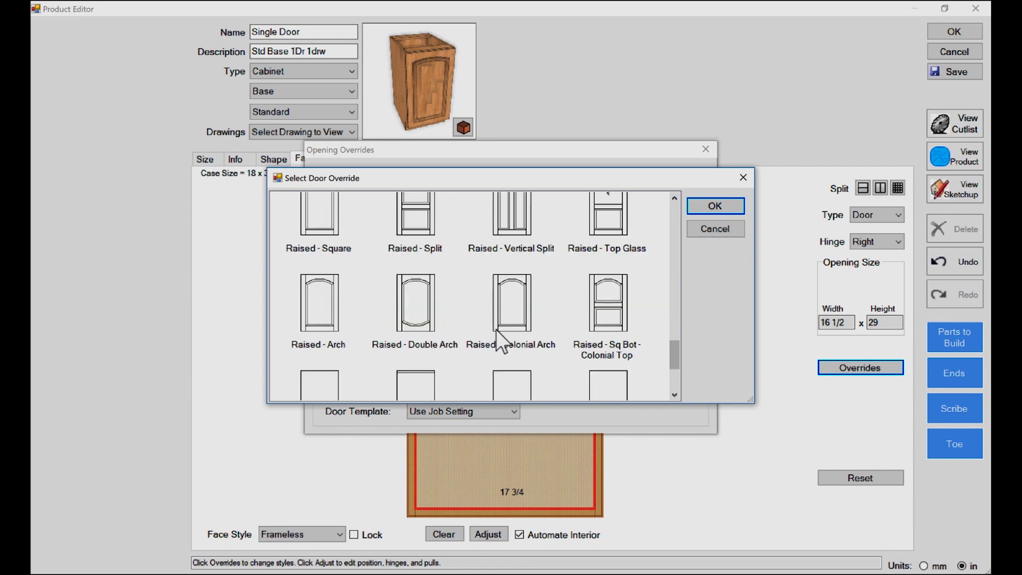
scroll(496, 340, "up", 6)
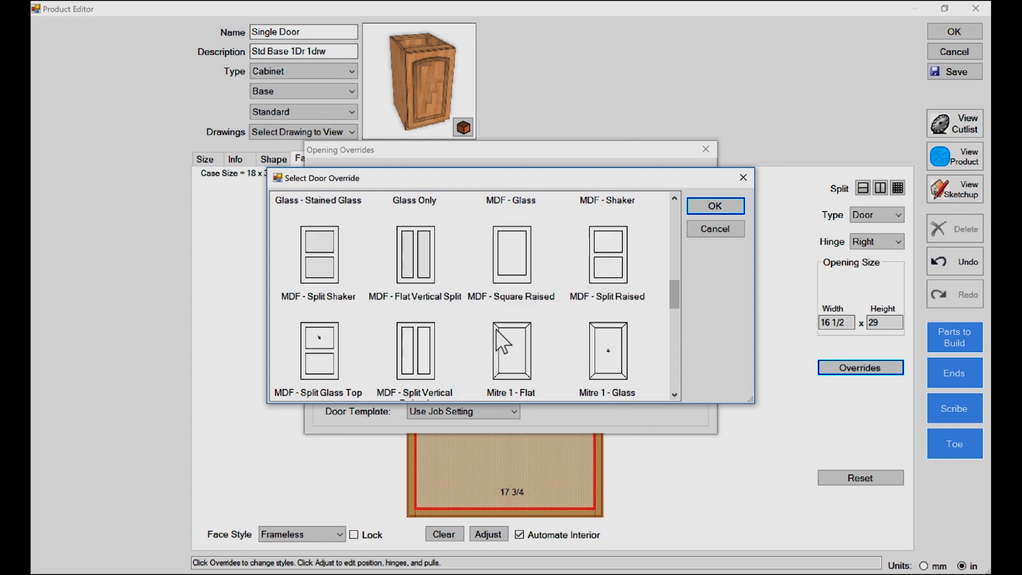
scroll(497, 329, "up", 5)
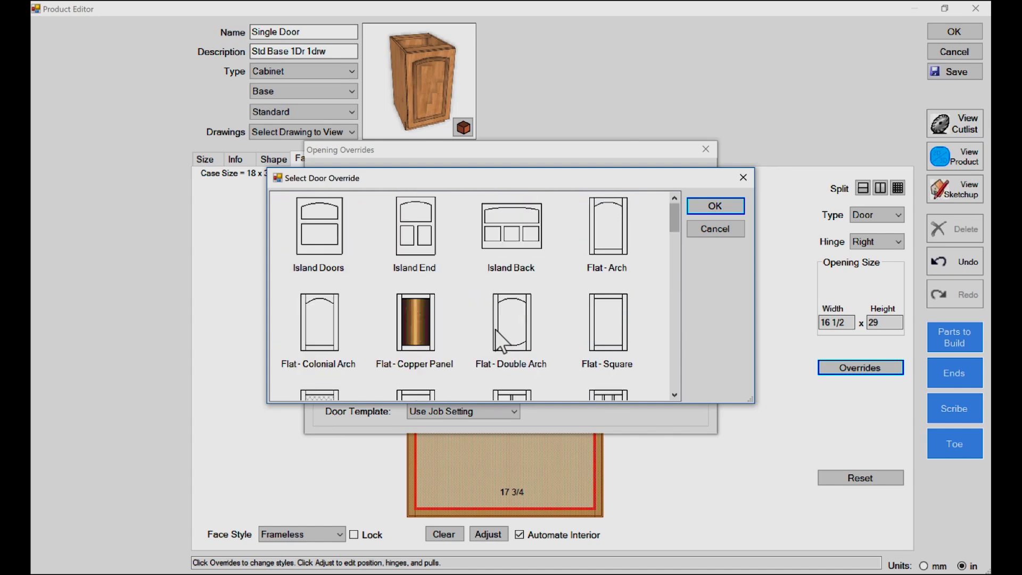
scroll(500, 328, "down", 3)
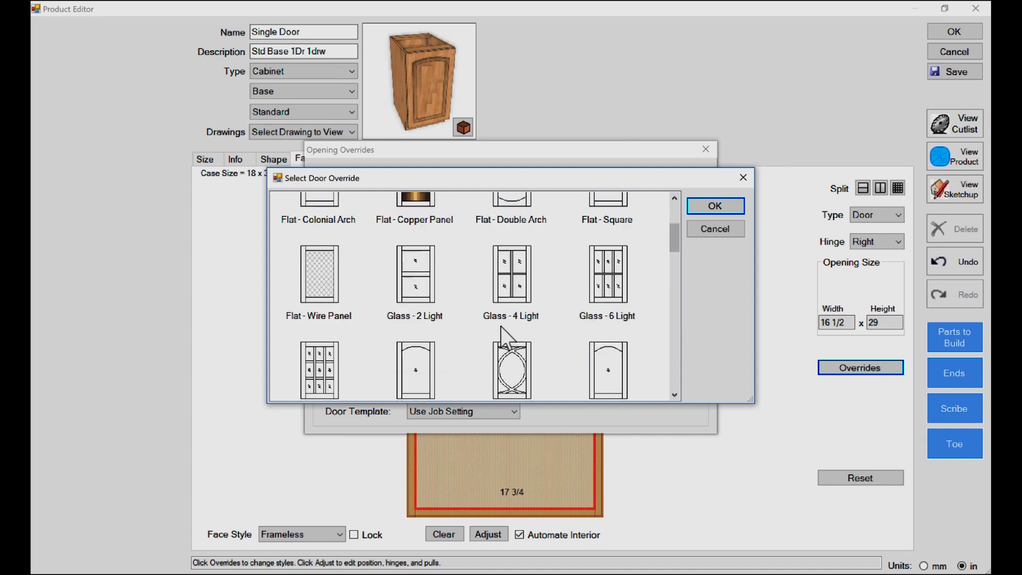
scroll(507, 336, "down", 9)
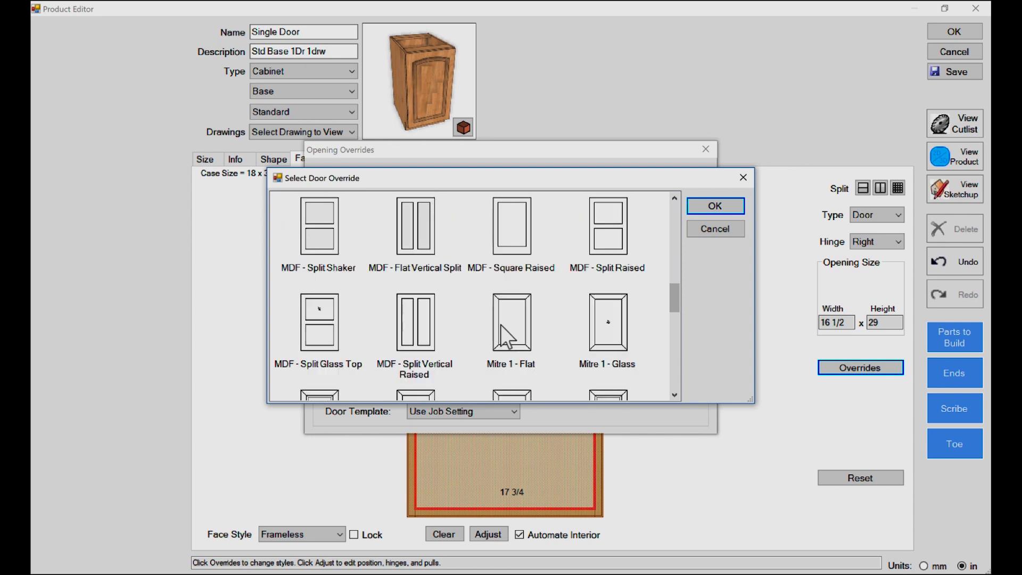
left_click(503, 261)
left_click(698, 208)
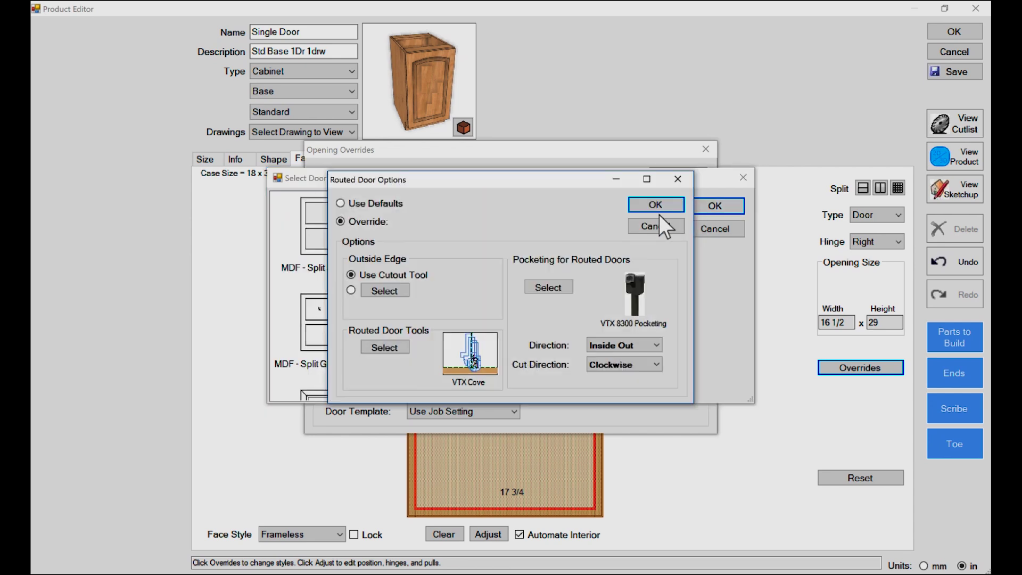
left_click(645, 203)
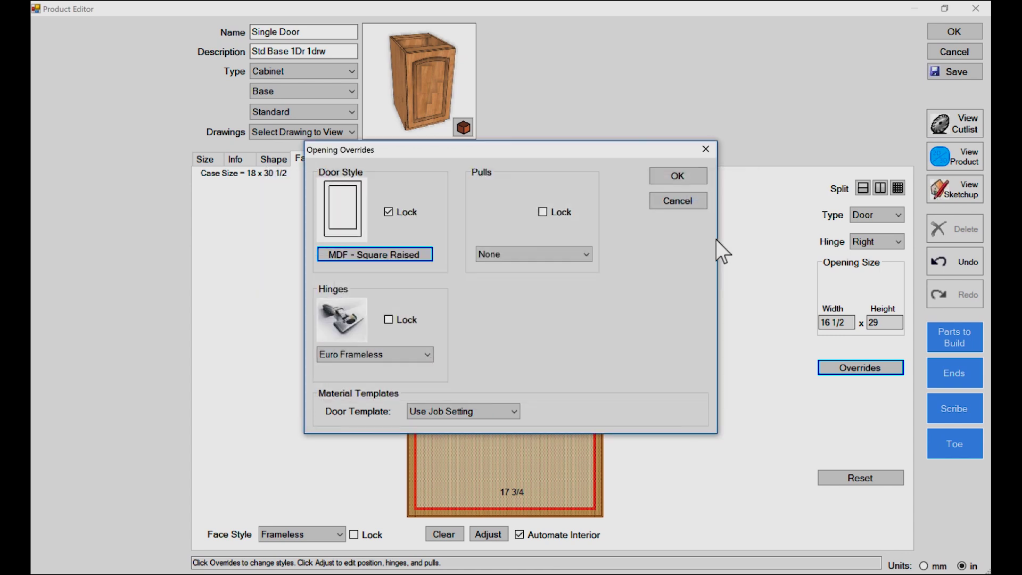
left_click(677, 180)
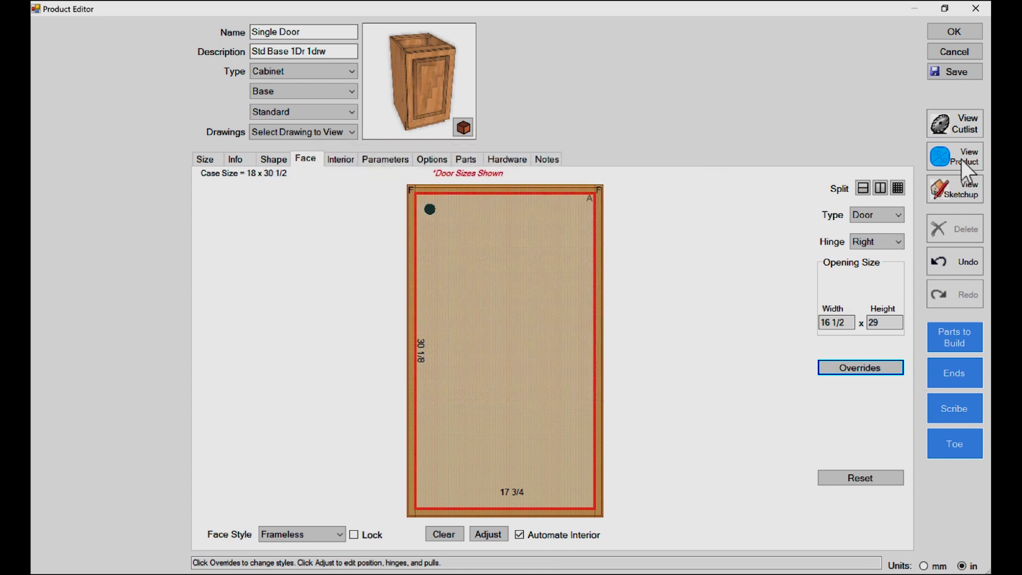
- View the cabinet in 3D with filled surfaces and inspect the square raised door from several angles
left_click(954, 147)
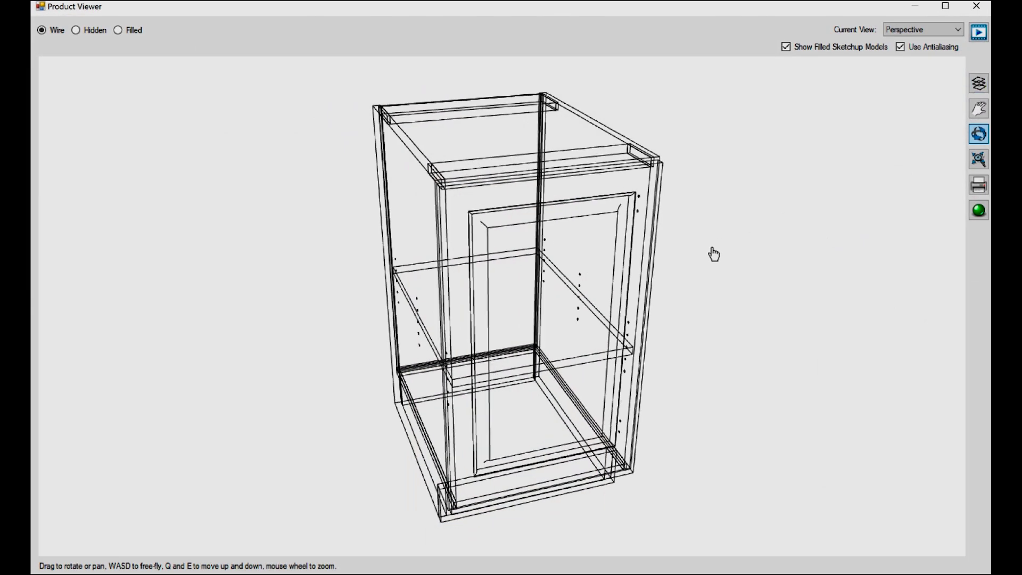
left_click(118, 31)
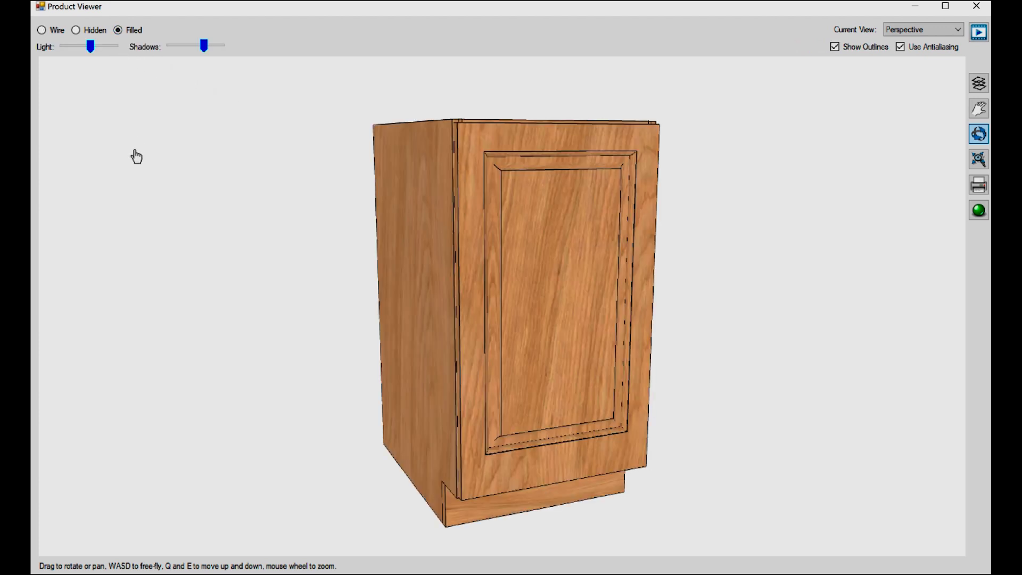
left_click_drag(646, 309, 527, 340)
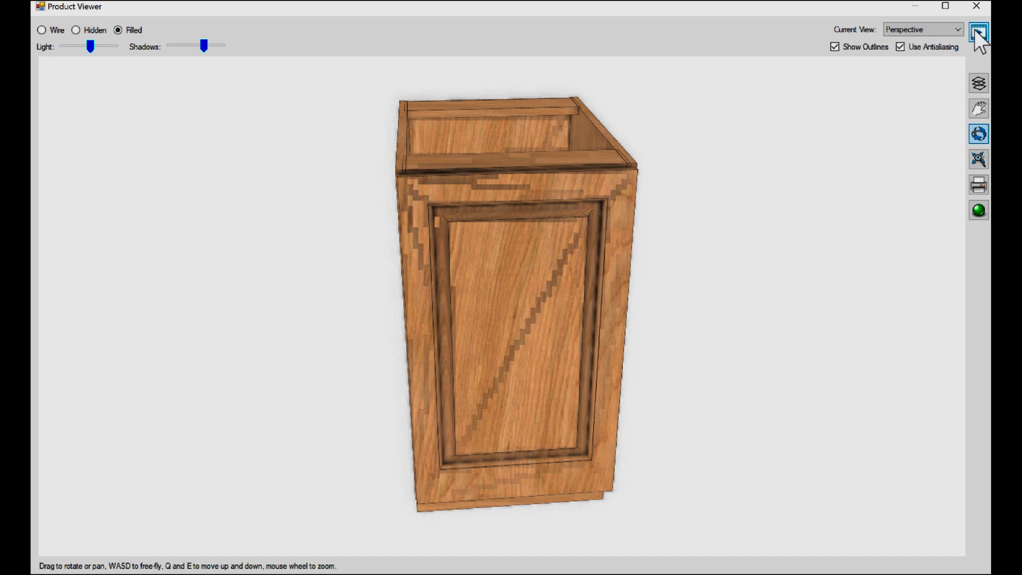
left_click_drag(508, 292, 454, 153)
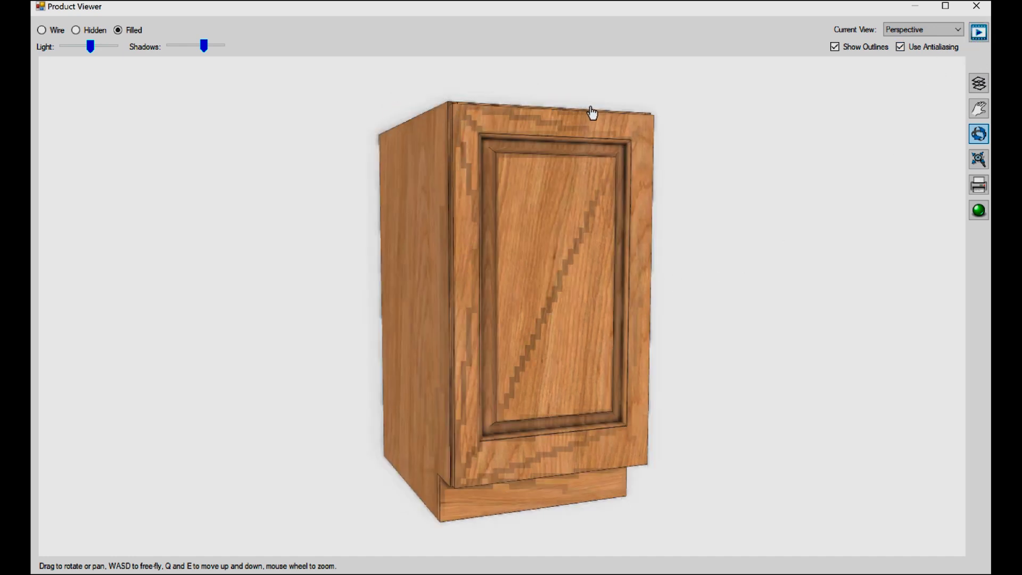
left_click(976, 6)
- Reopen the opening's overrides and choose MDF - Arch Raised as the door style
left_click(852, 368)
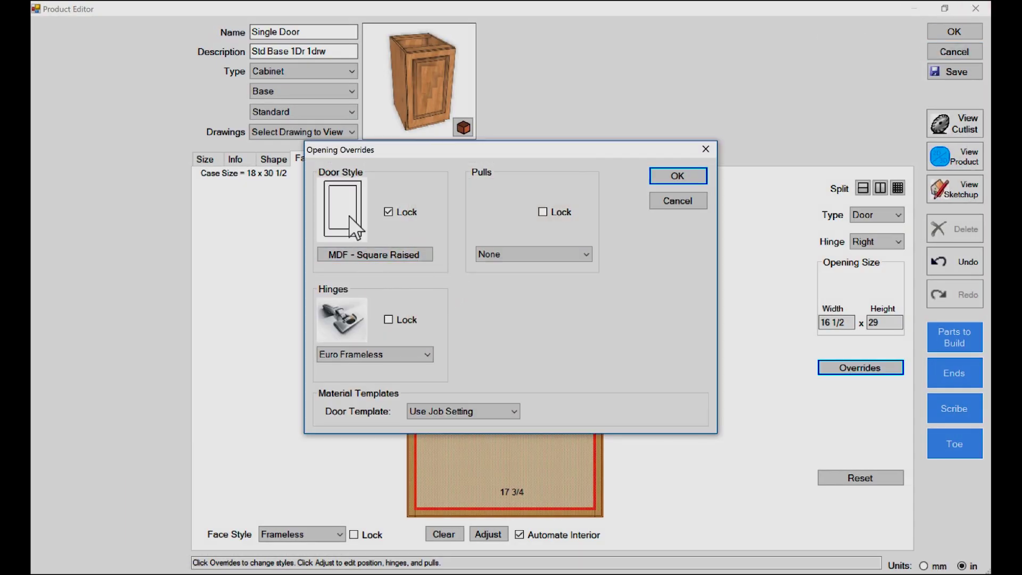
left_click(356, 254)
scroll(386, 274, "down", 5)
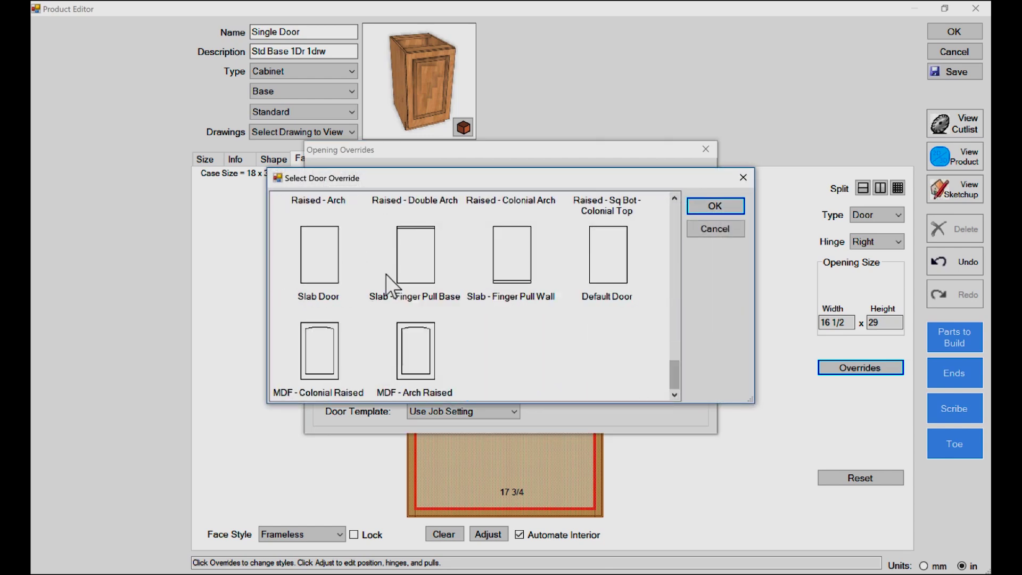
left_click(708, 208)
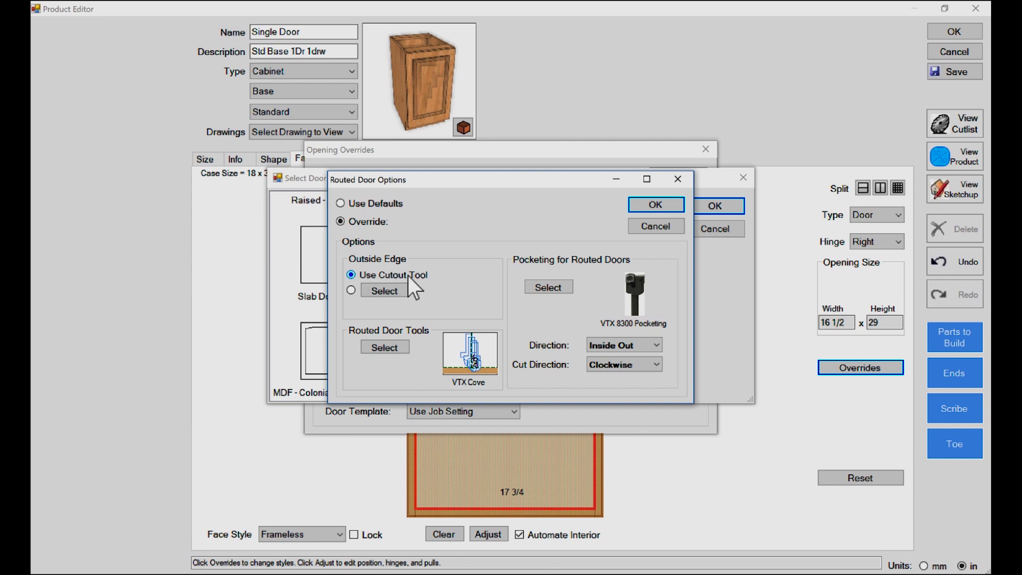
- Assign an edge tool group to the routed door's outside edge, apply the overrides, and view the cabinet in 3D with filled surfaces
left_click(351, 290)
left_click(375, 292)
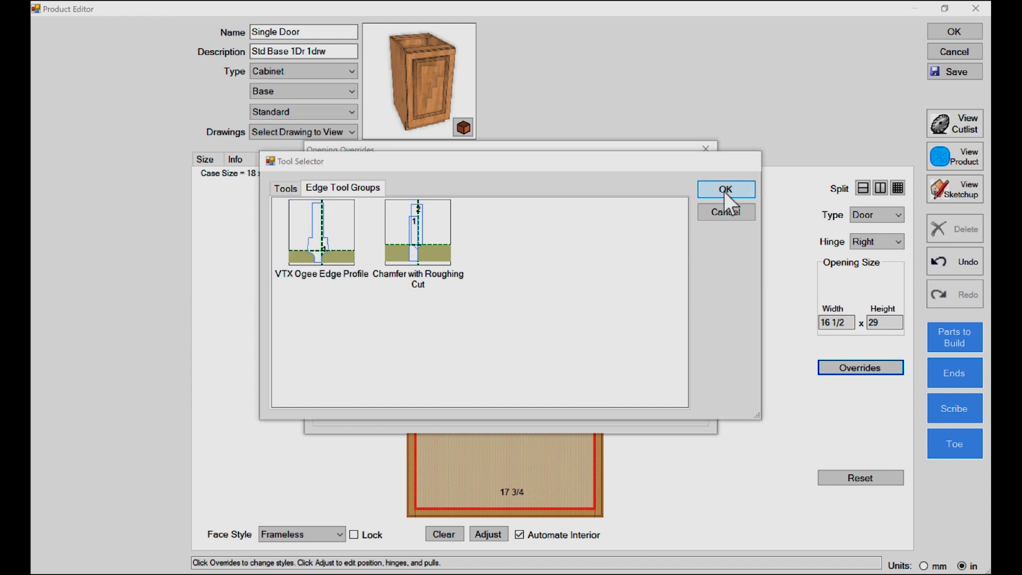
left_click(724, 192)
left_click(655, 204)
left_click(679, 180)
left_click(962, 158)
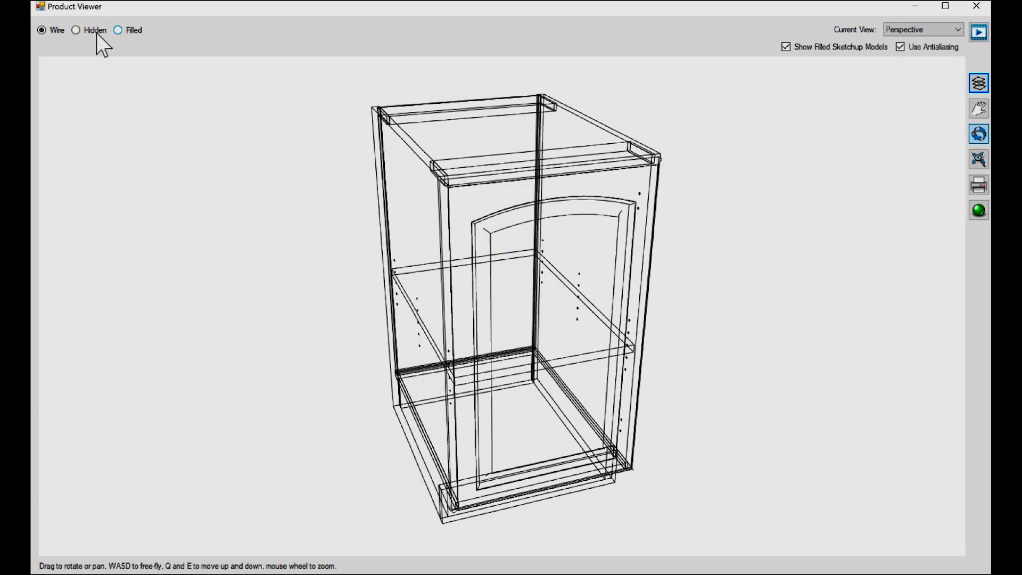
left_click(119, 30)
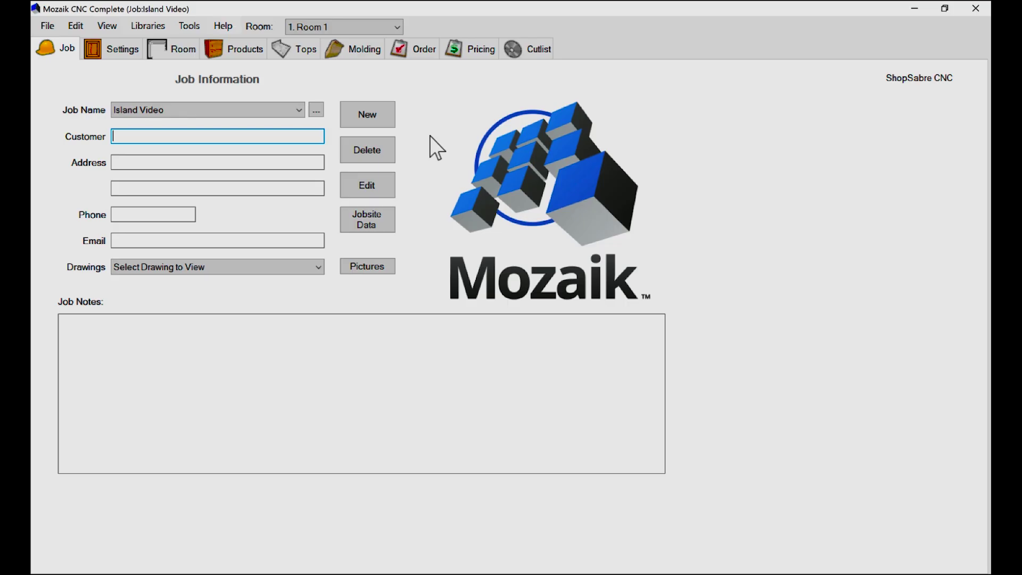
- Open the routed doors of the Standard door library and select the Island Back door
left_click(148, 25)
left_click(151, 105)
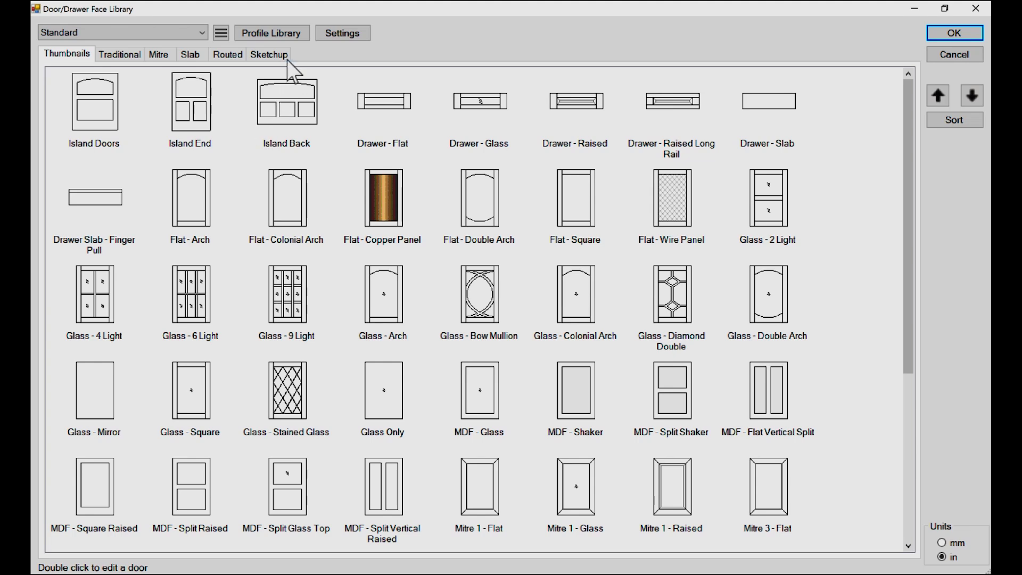
left_click(226, 55)
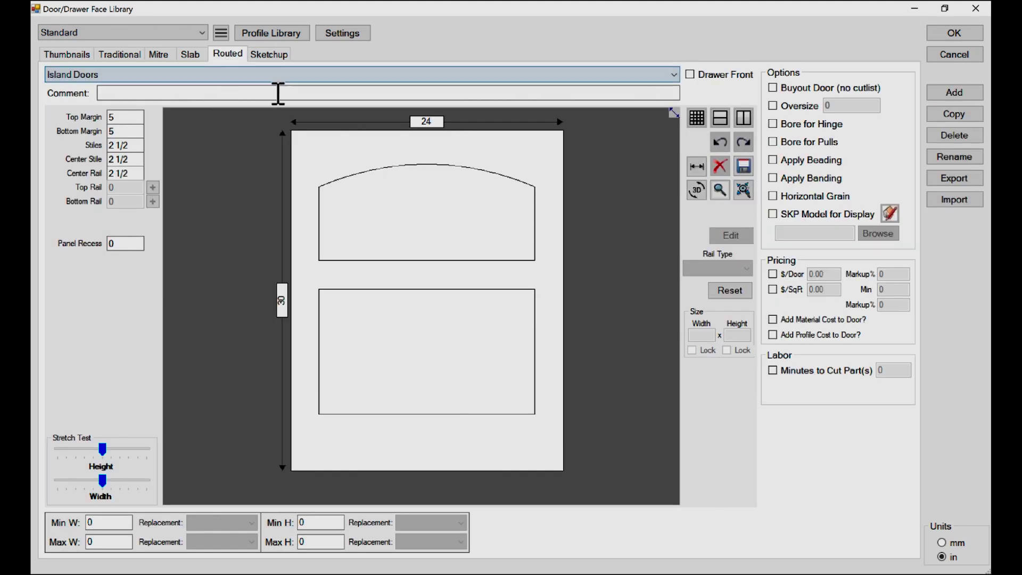
left_click(672, 75)
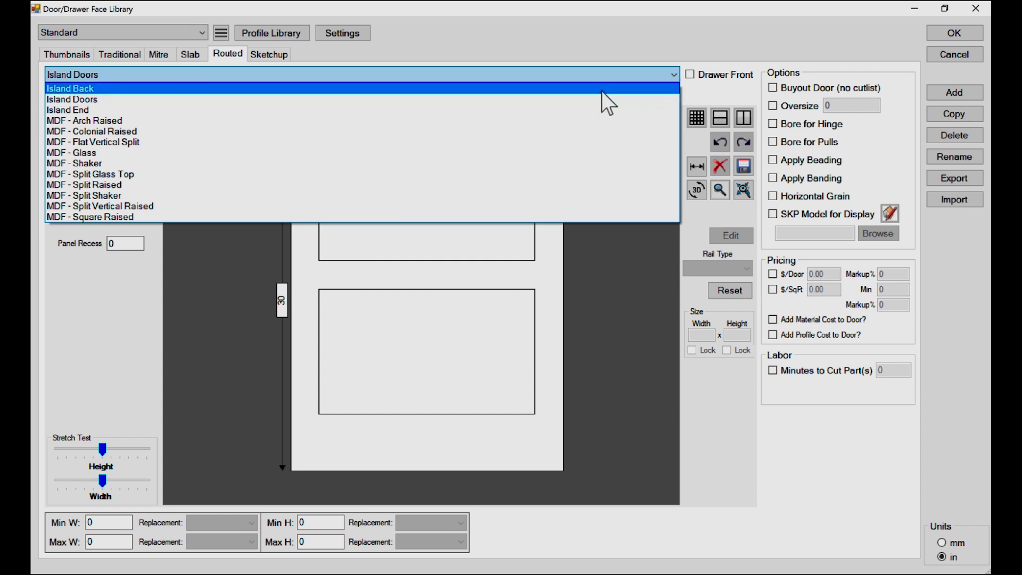
left_click(601, 88)
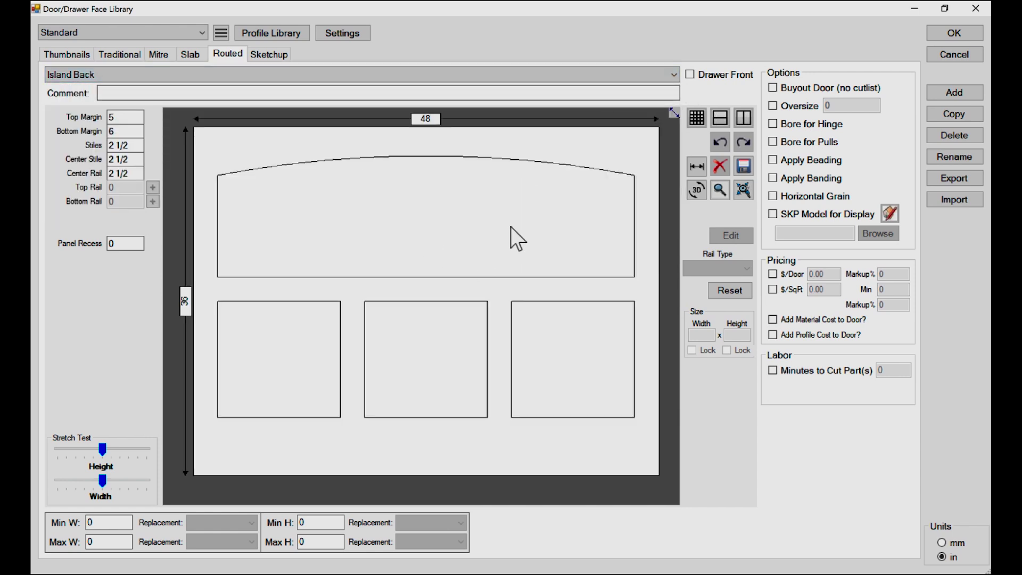
- Inspect the Island Back door's panels in the 3D viewer
left_click(697, 191)
left_click_drag(680, 212, 617, 237)
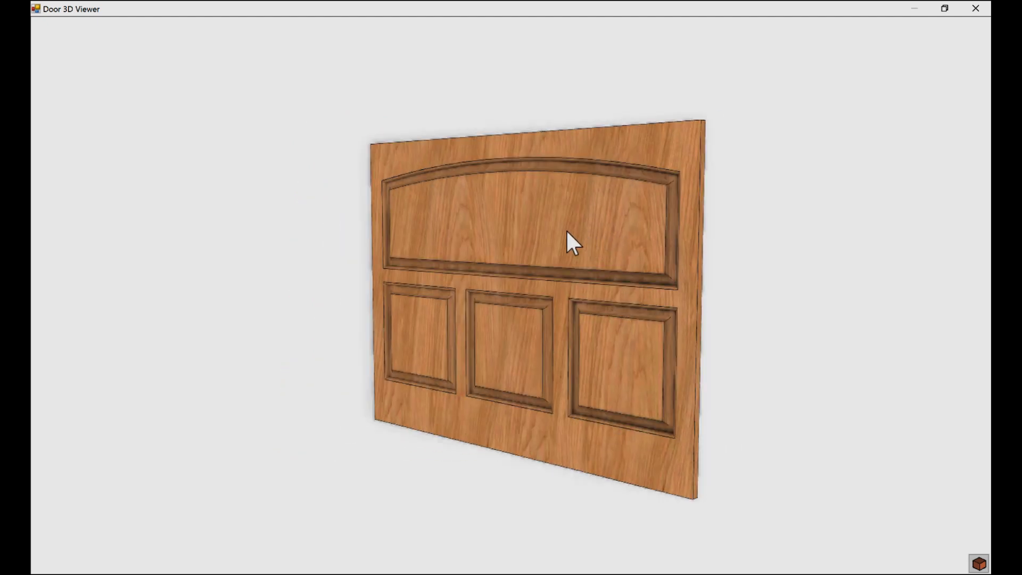
left_click(975, 10)
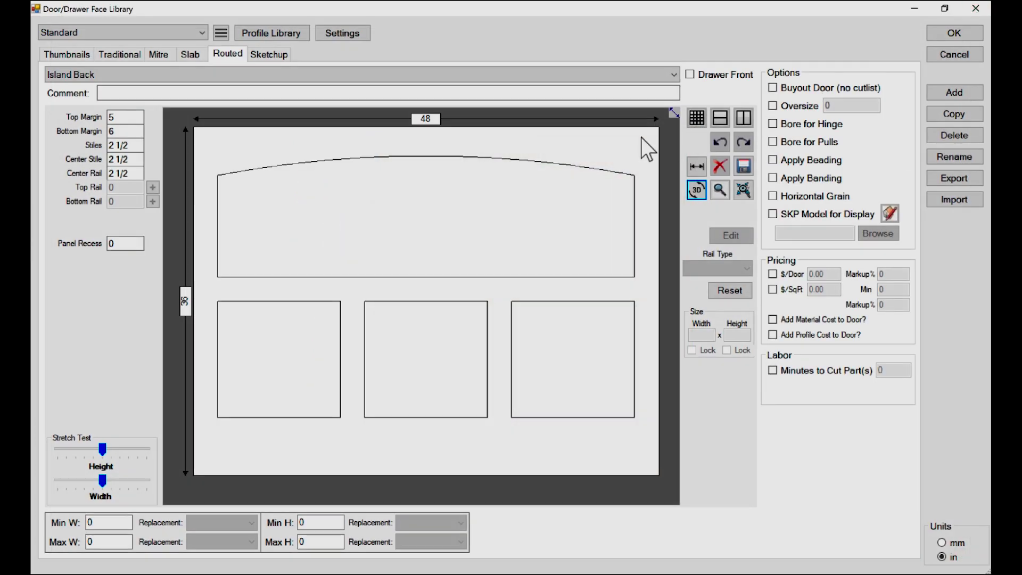
- Select the Island End routed door and display it in the 3D viewer
left_click(675, 75)
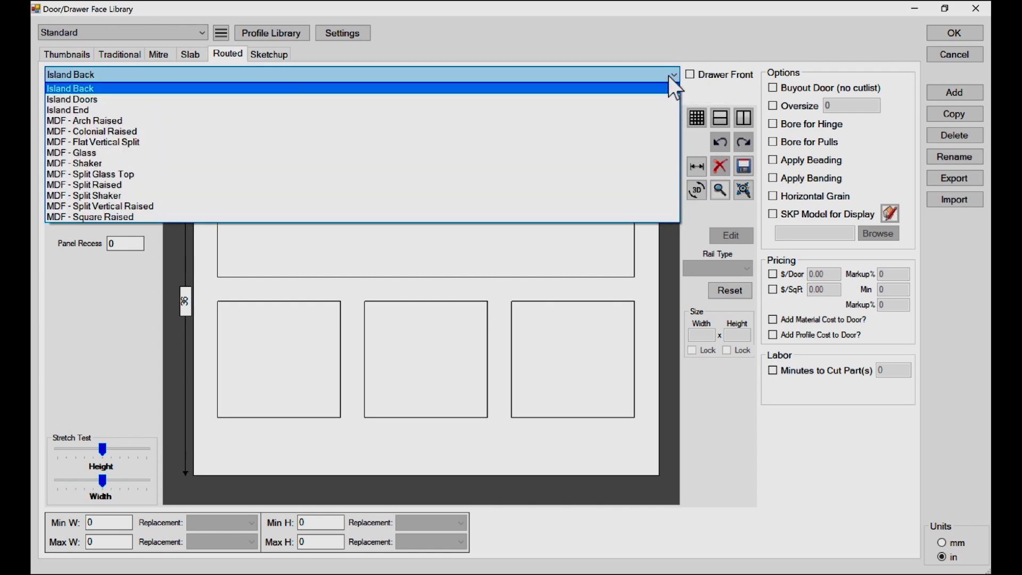
left_click(653, 111)
left_click(697, 191)
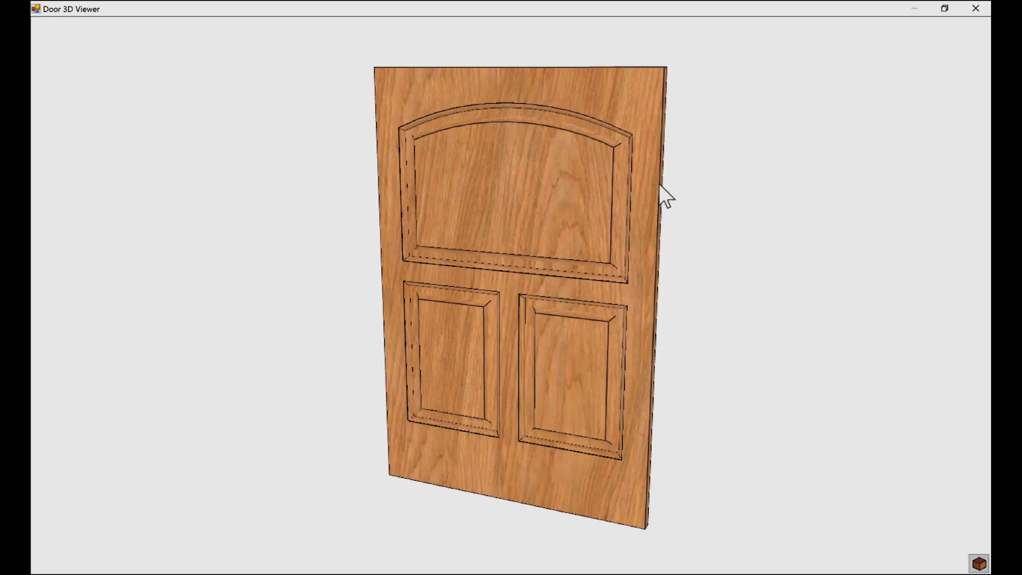
- Select the Island Doors routed door, inspect it in the 3D viewer, and close the door library
left_click(975, 8)
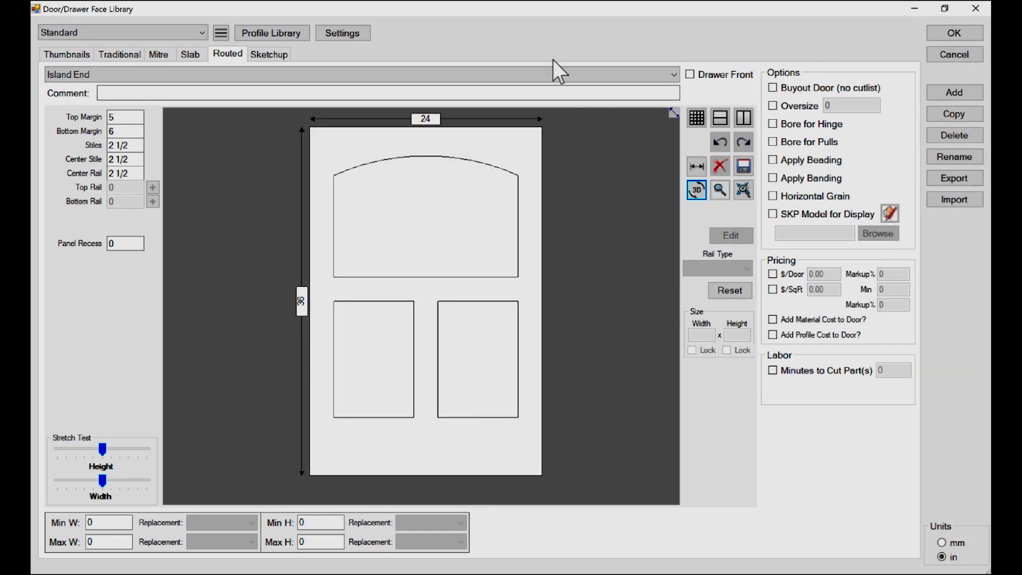
left_click(674, 74)
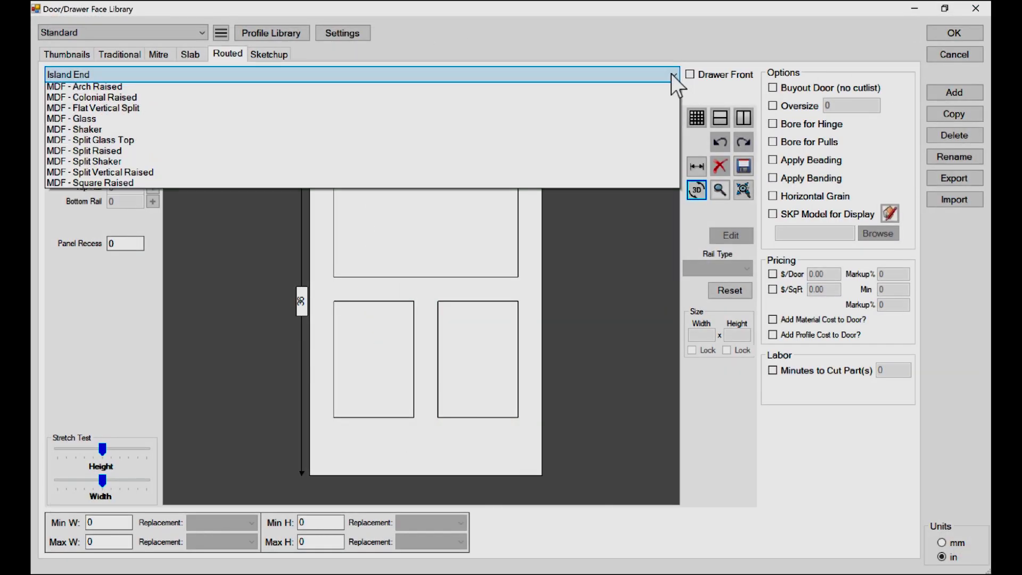
left_click(596, 99)
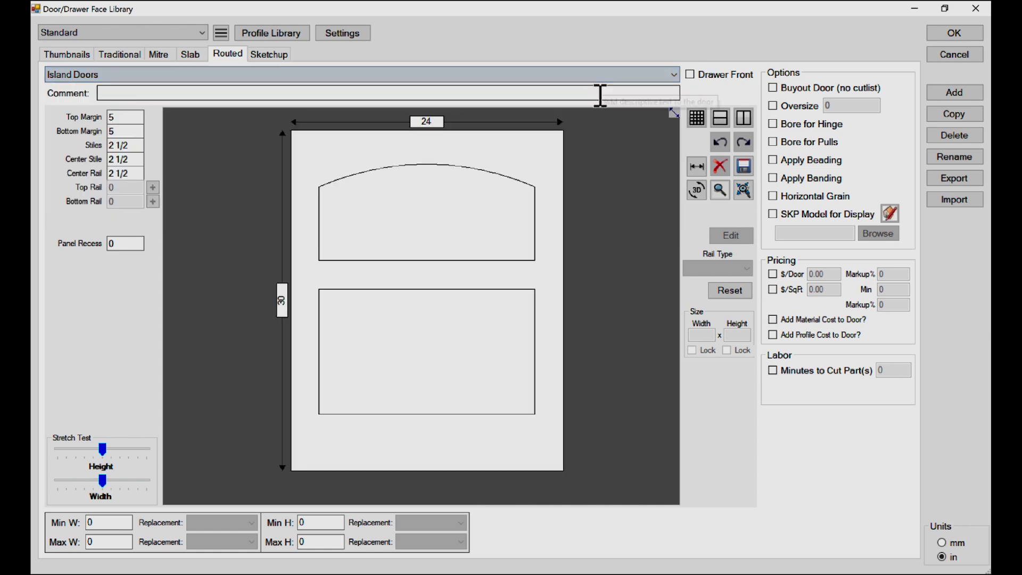
left_click(697, 190)
left_click_drag(696, 192, 637, 191)
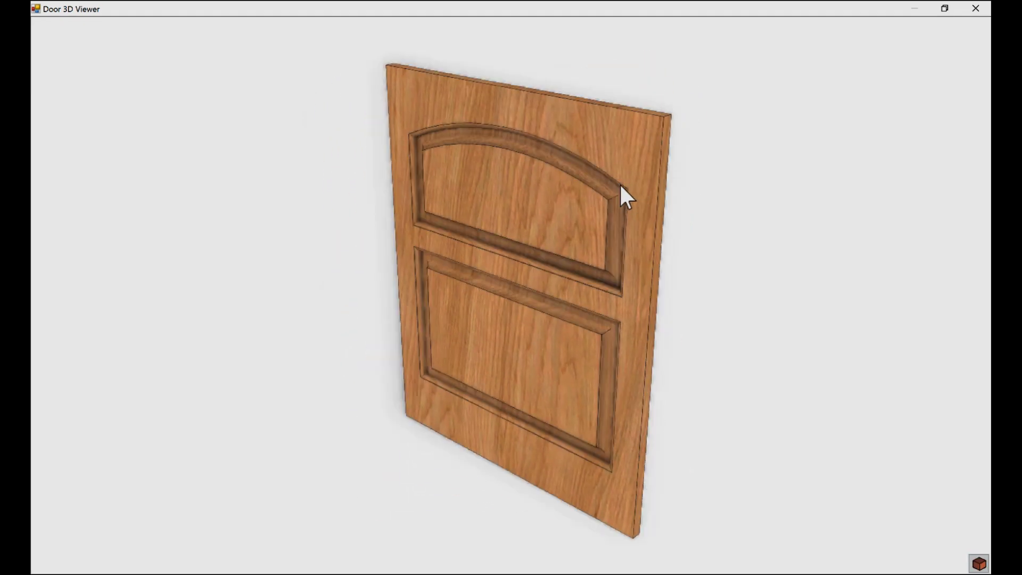
left_click(976, 8)
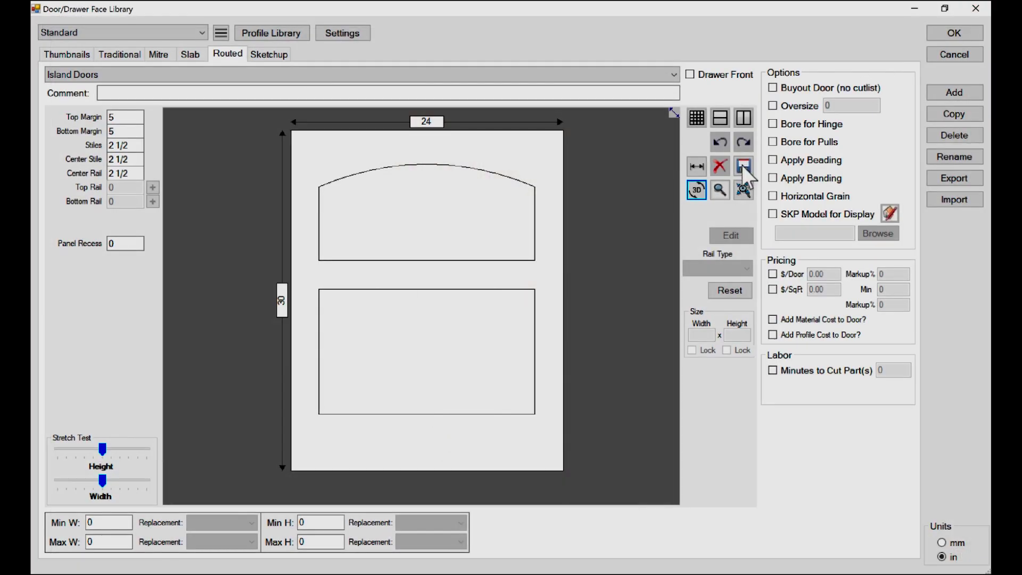
left_click(955, 35)
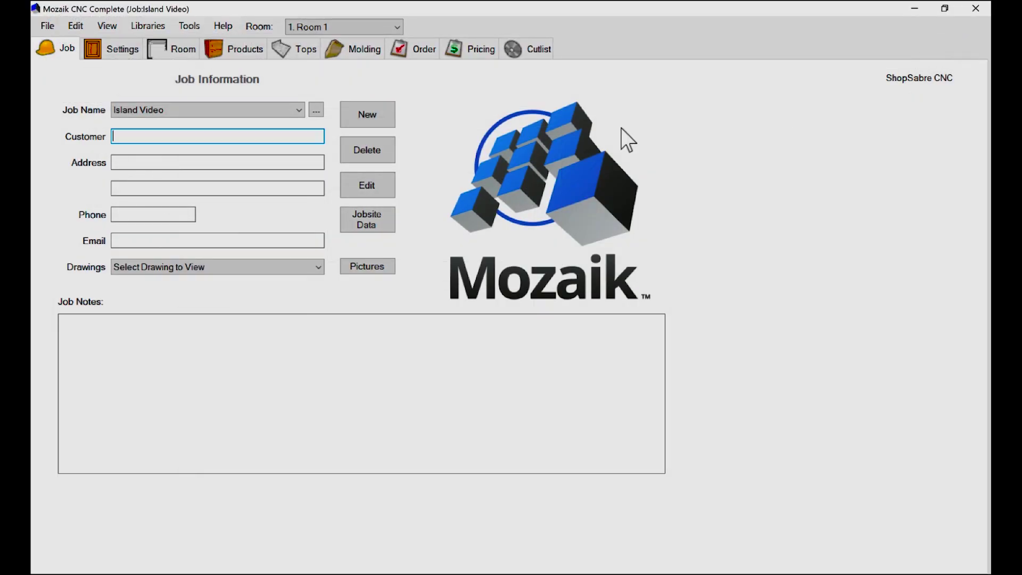
- Display Room 1 in the 3D room viewer with filled surfaces and inspect the island's door fronts
left_click(187, 54)
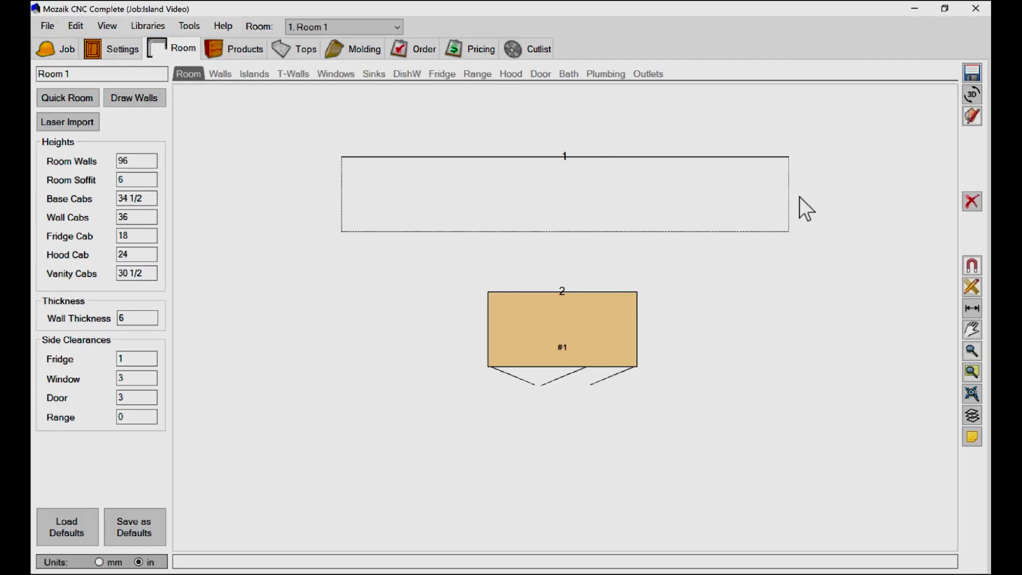
left_click(972, 95)
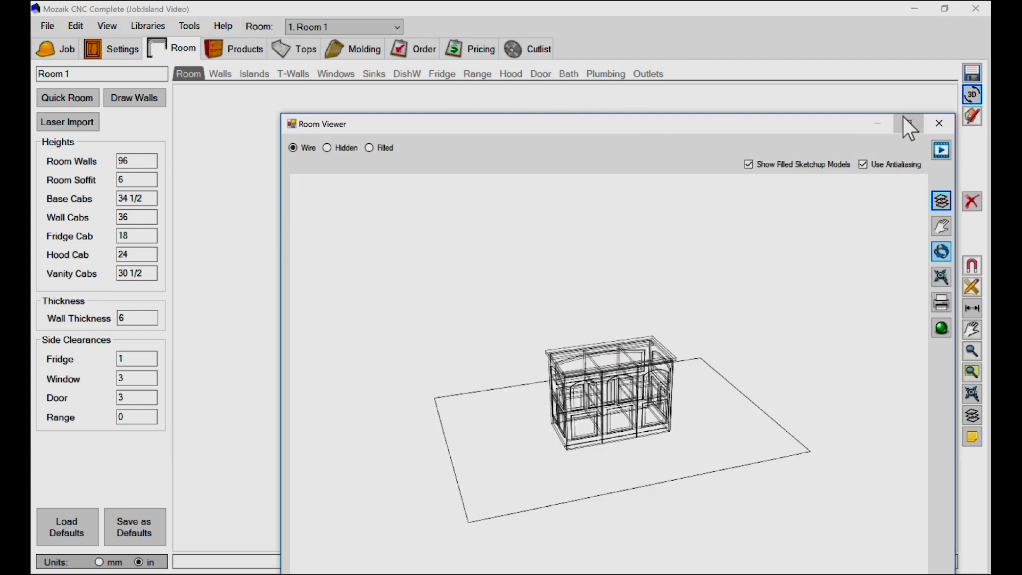
left_click(907, 124)
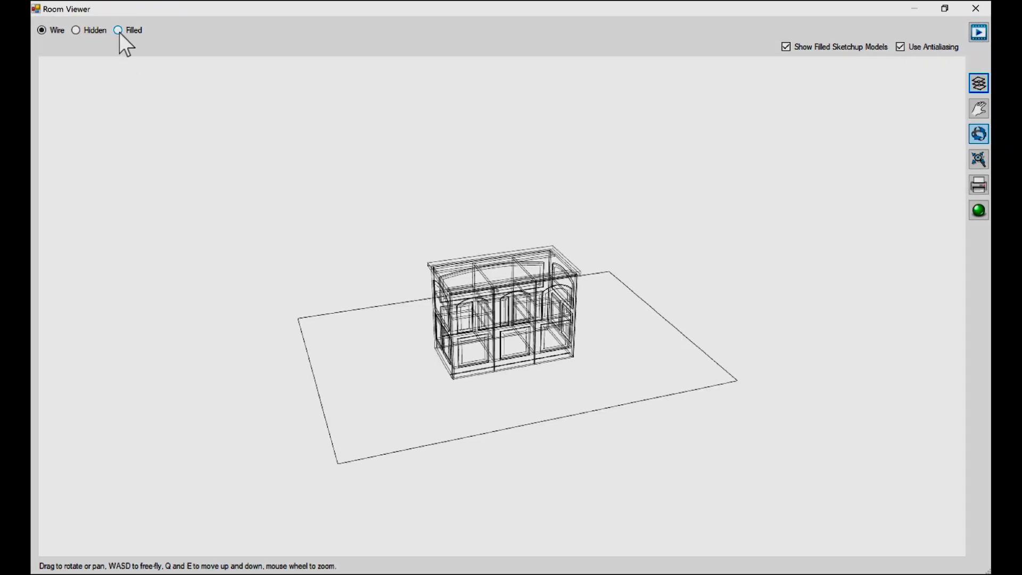
left_click(118, 31)
left_click_drag(199, 228, 482, 349)
scroll(482, 394, "up", 5)
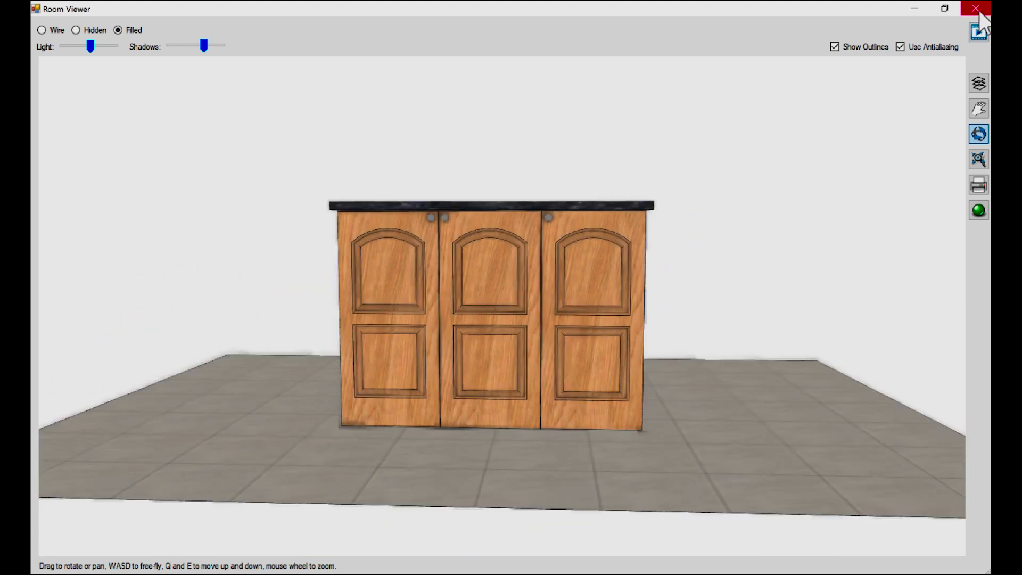
left_click(979, 11)
- Open island cabinet #1 in the product editor, show its top shape, and inspect its end and back panels in 3D
left_click(228, 49)
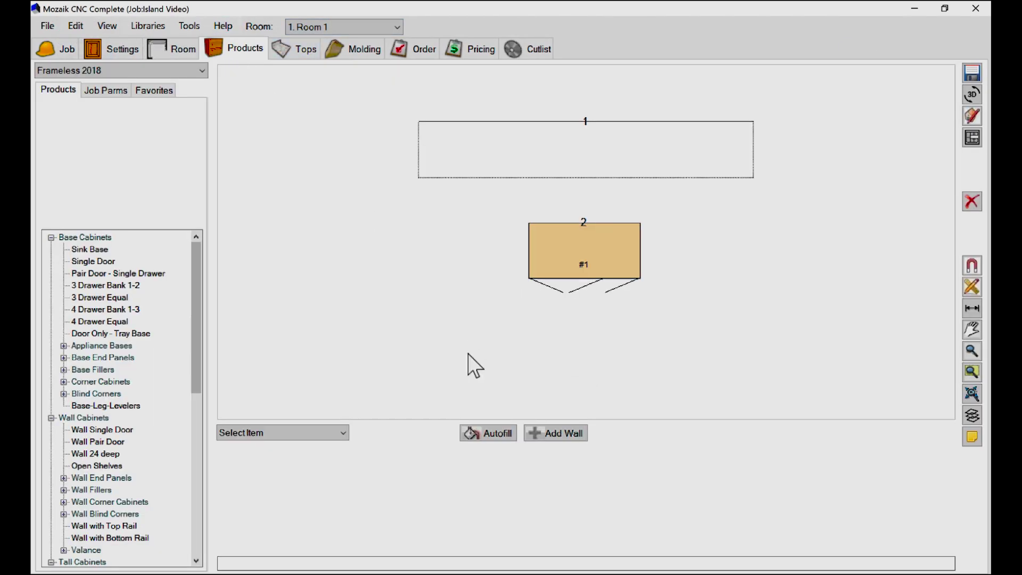
left_click(551, 250)
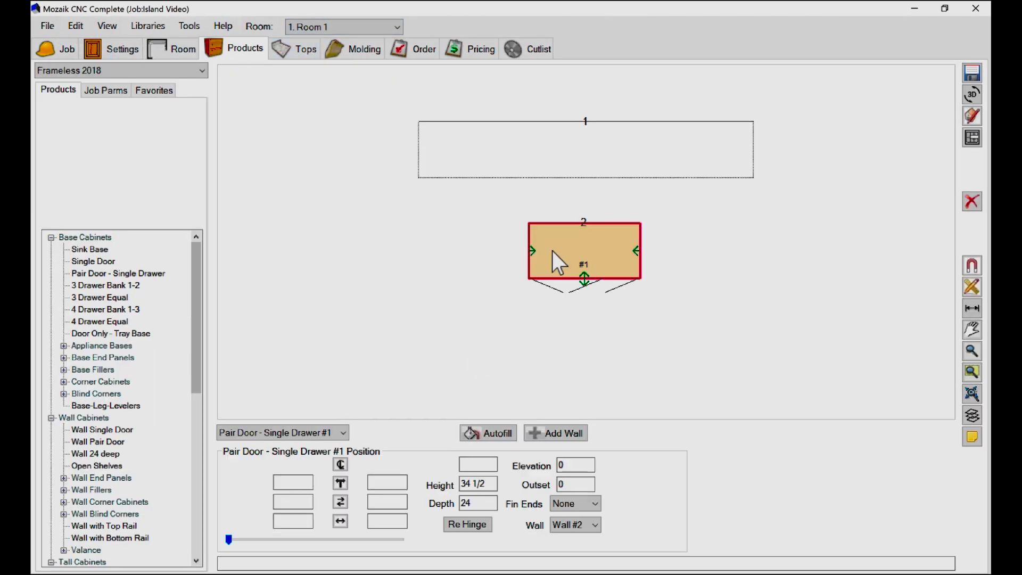
double_click(554, 248)
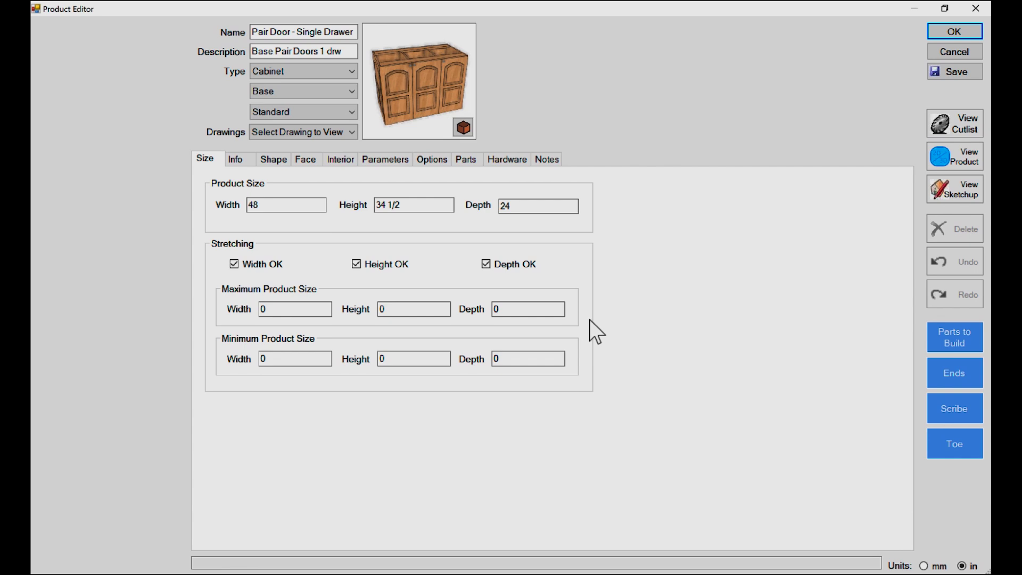
left_click(275, 159)
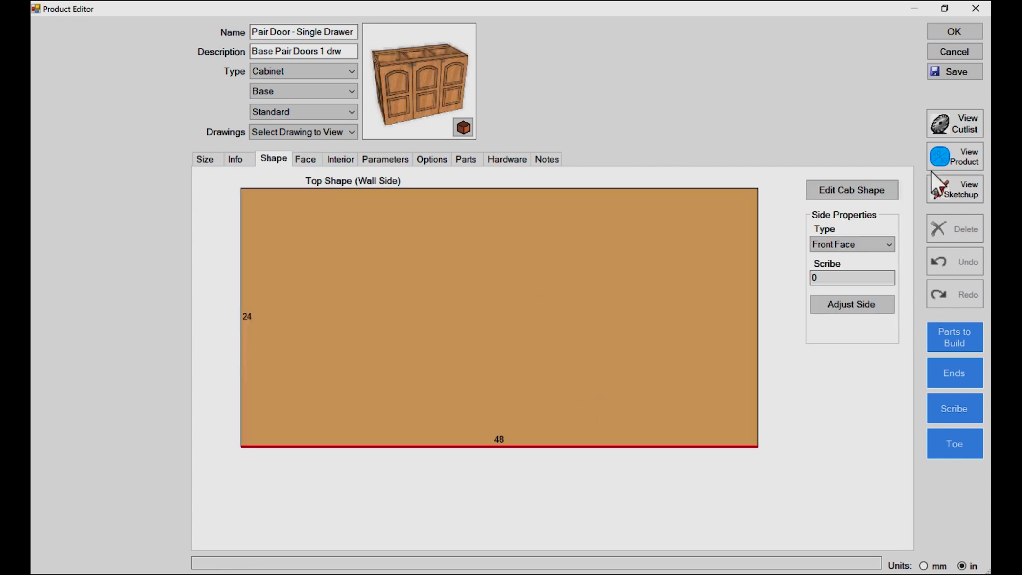
left_click(950, 155)
left_click_drag(810, 267, 559, 264)
left_click_drag(634, 278, 856, 169)
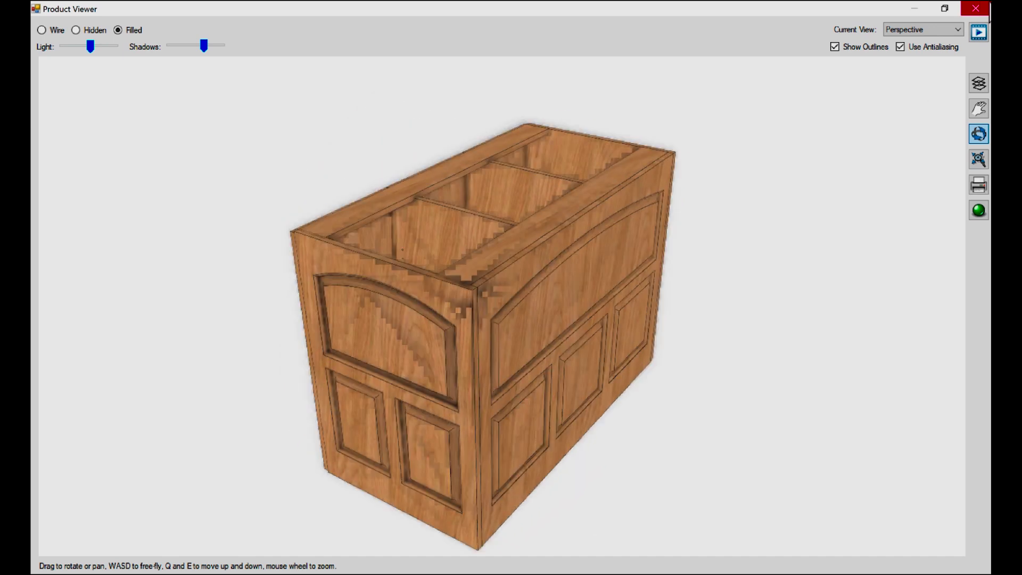
left_click(976, 8)
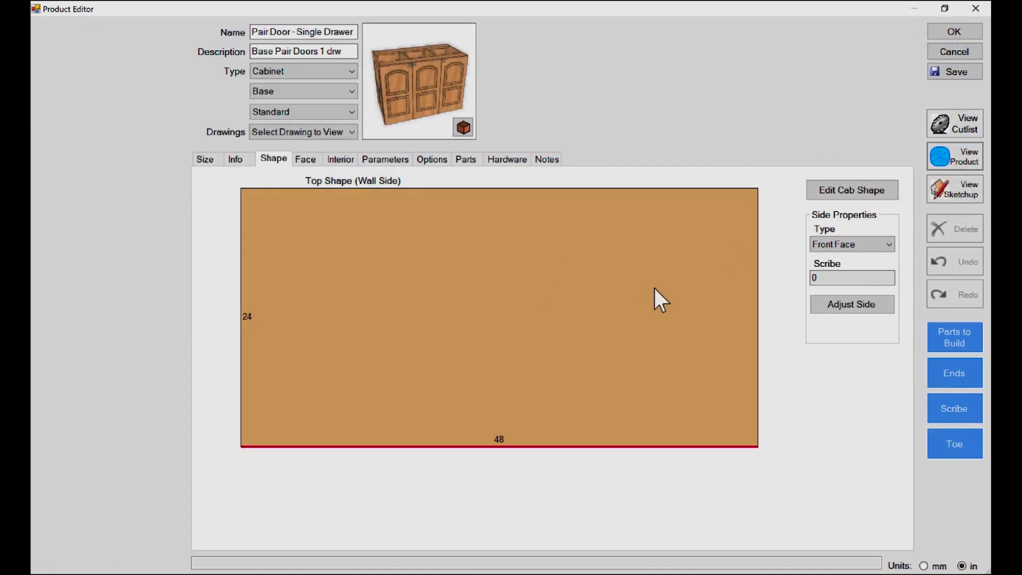
- Set the cabinet's right end to Applied Door and inspect the end in 3D with filled surfaces
left_click(756, 274)
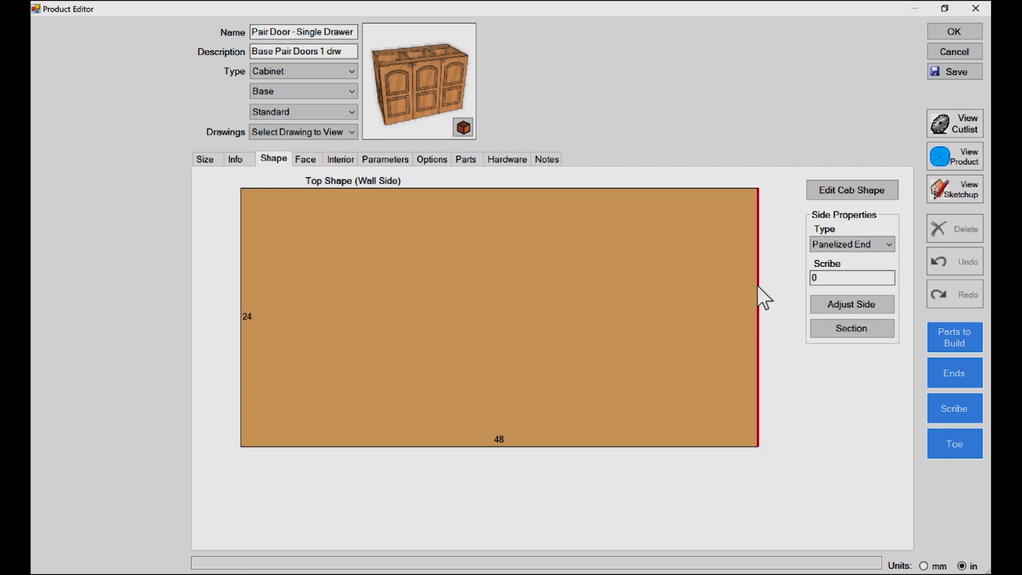
left_click(887, 244)
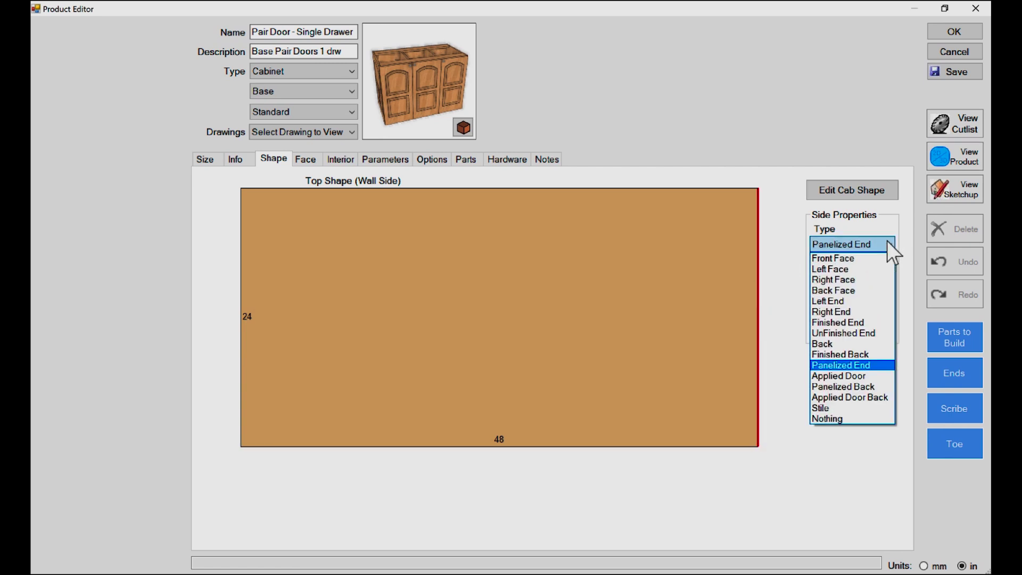
left_click(863, 375)
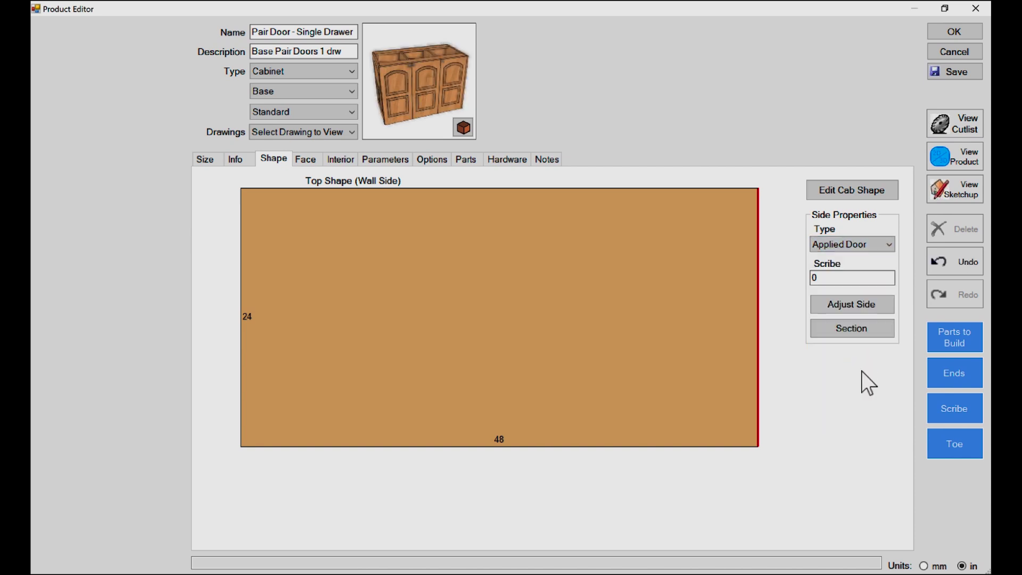
left_click(953, 154)
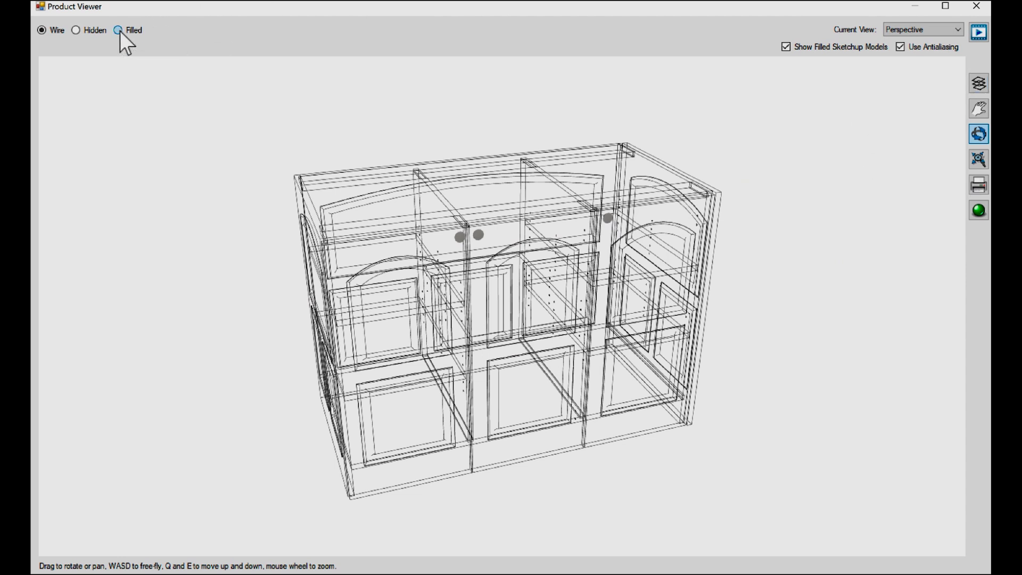
left_click(119, 30)
left_click_drag(548, 251, 649, 317)
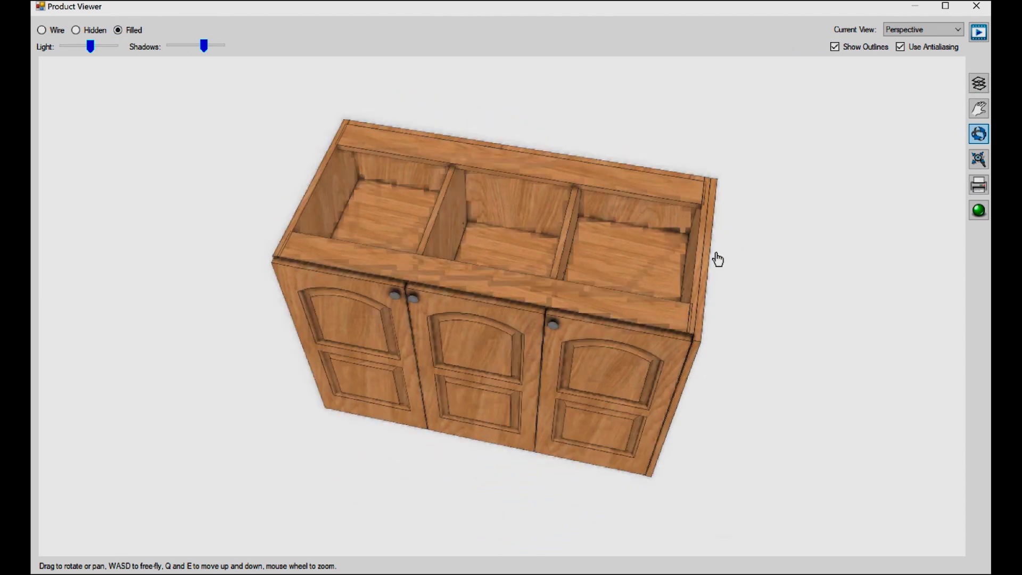
left_click_drag(714, 210, 679, 255)
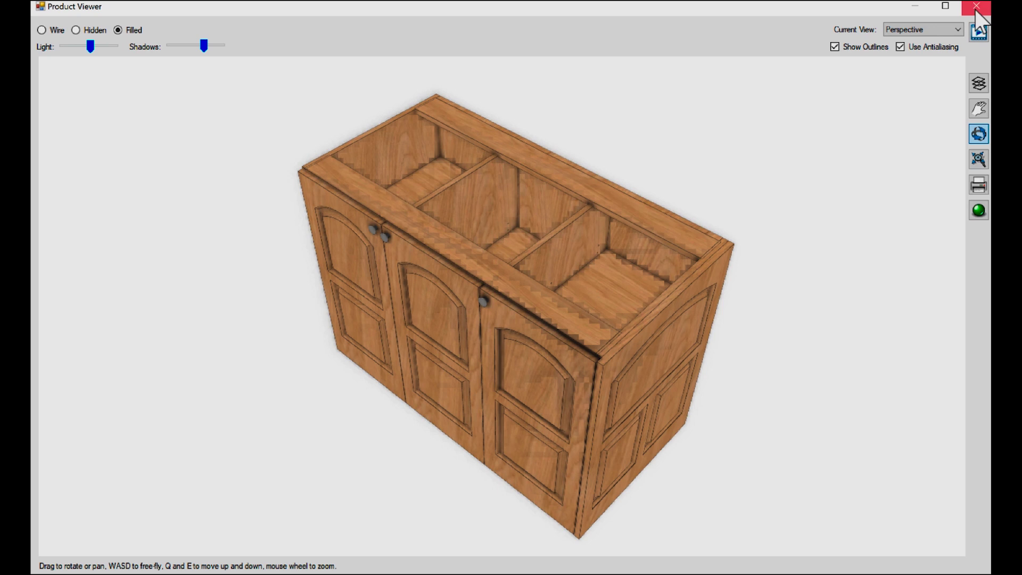
left_click(977, 7)
- Set the cabinet's right end to Panelized End and inspect the cabinet in 3D with filled surfaces
left_click(891, 245)
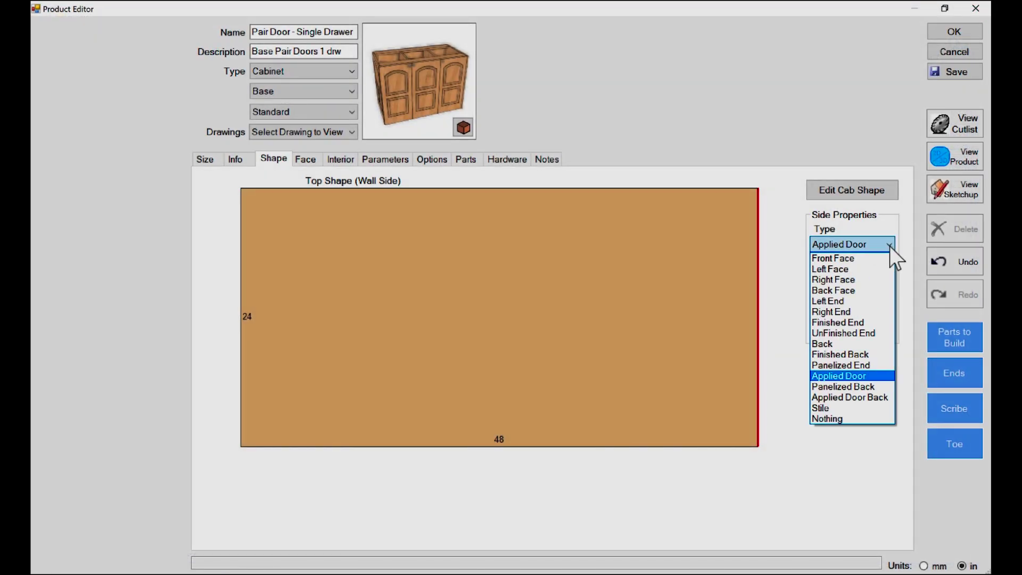
left_click(850, 365)
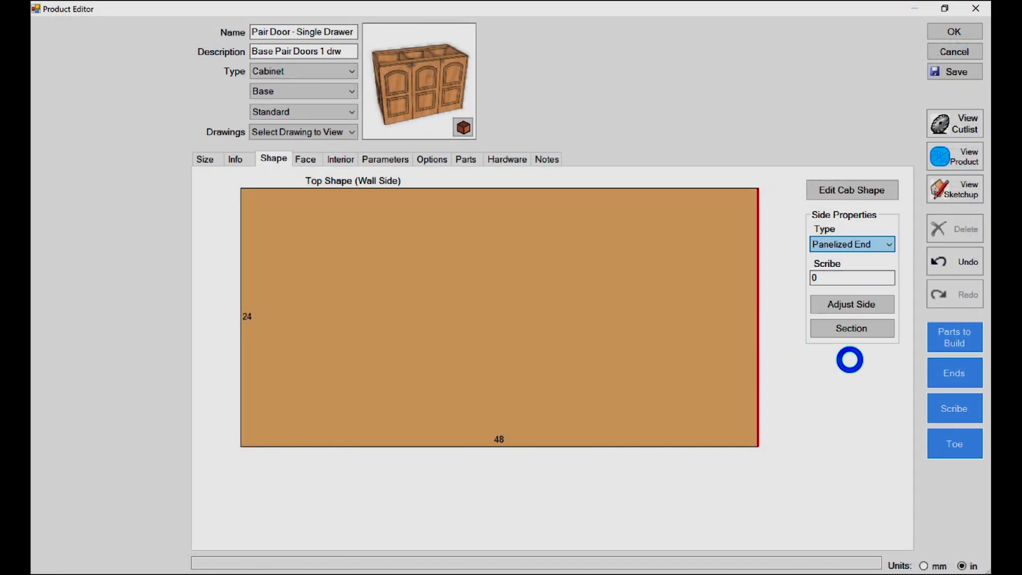
left_click(958, 158)
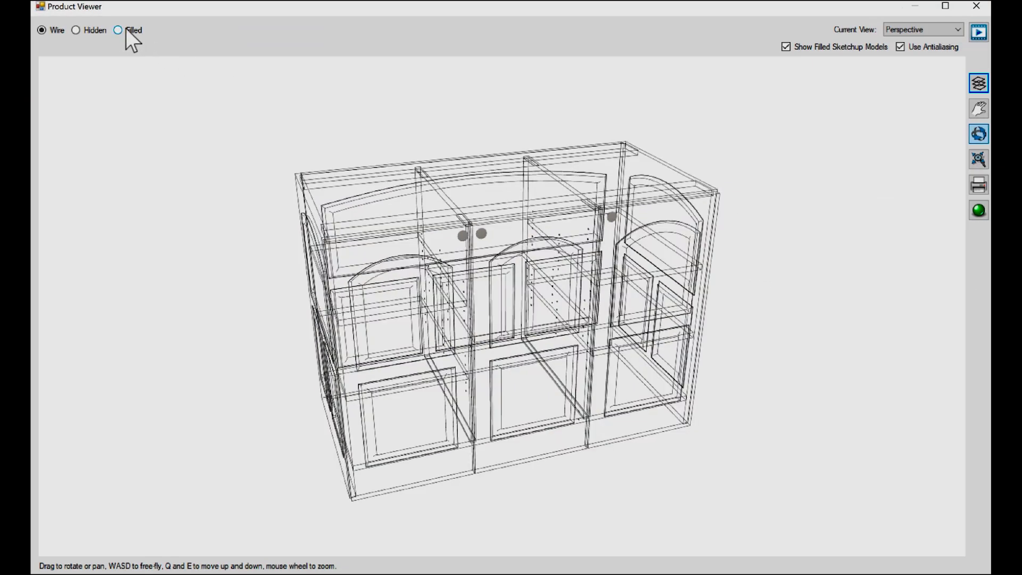
left_click(125, 30)
mouse_move(463, 235)
left_mouse_down()
mouse_move(538, 267)
mouse_move(475, 251)
mouse_move(464, 280)
mouse_move(511, 289)
mouse_move(344, 318)
mouse_move(383, 261)
mouse_move(438, 283)
mouse_move(475, 246)
left_mouse_up()
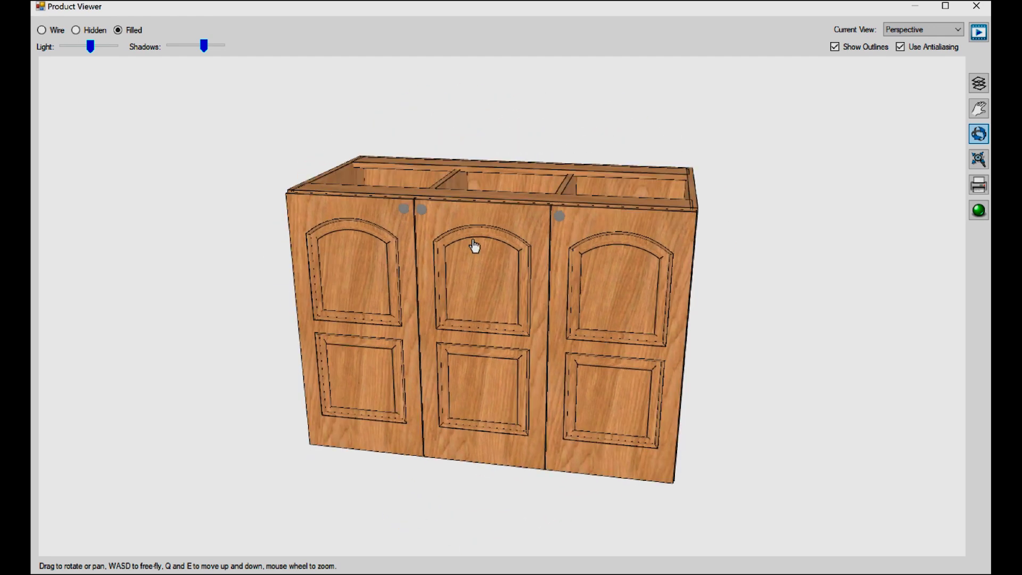
left_click(976, 6)
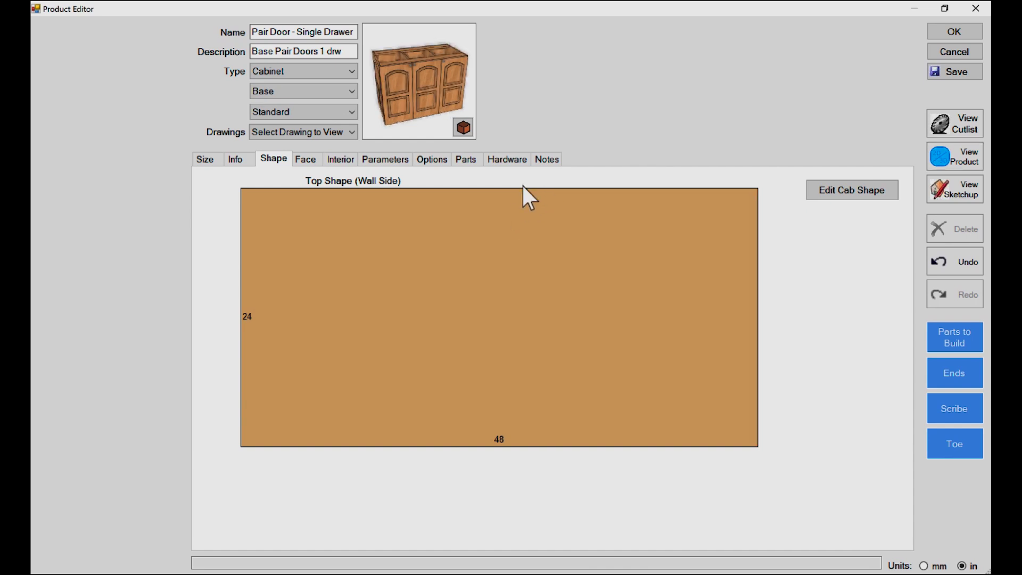
- Review the Island Back panel section assigned to the cabinet's panelized back side and accept it
left_click(641, 189)
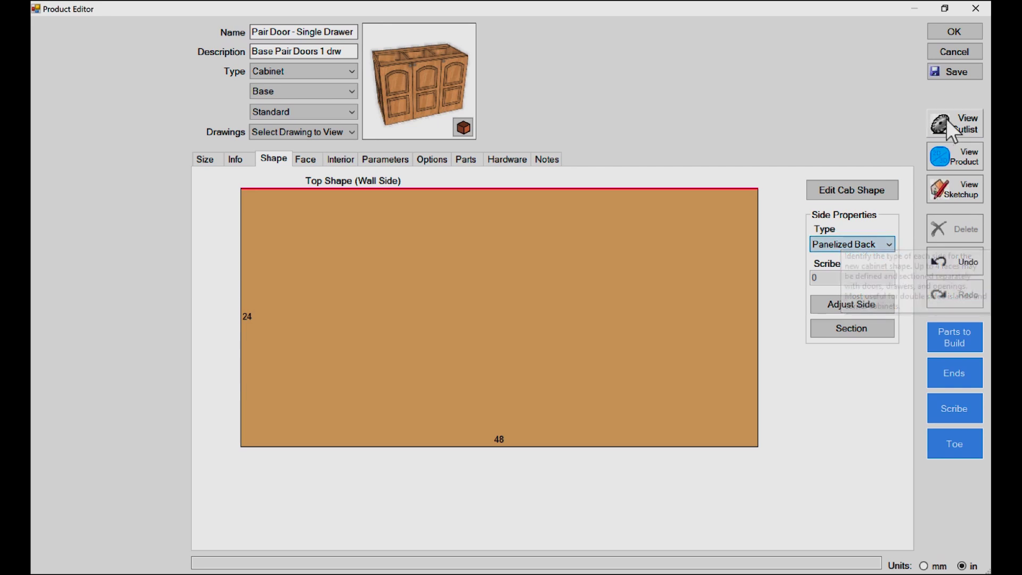
left_click(823, 327)
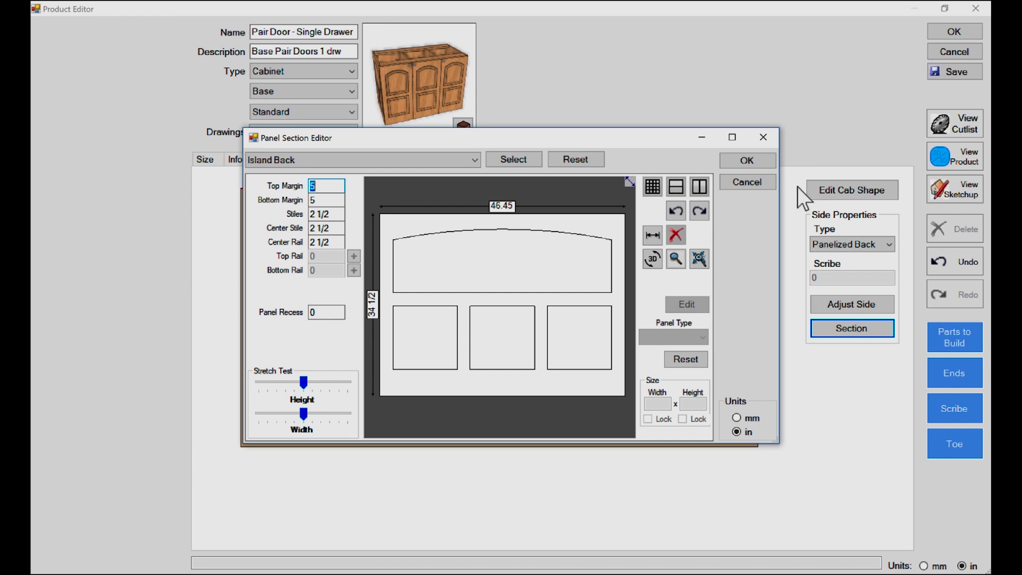
left_click(731, 138)
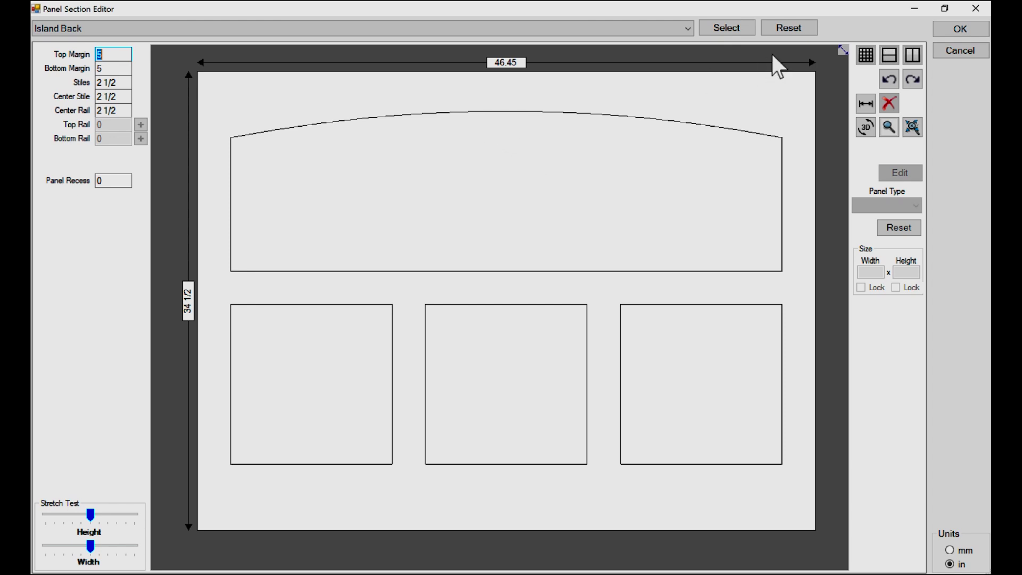
left_click(956, 31)
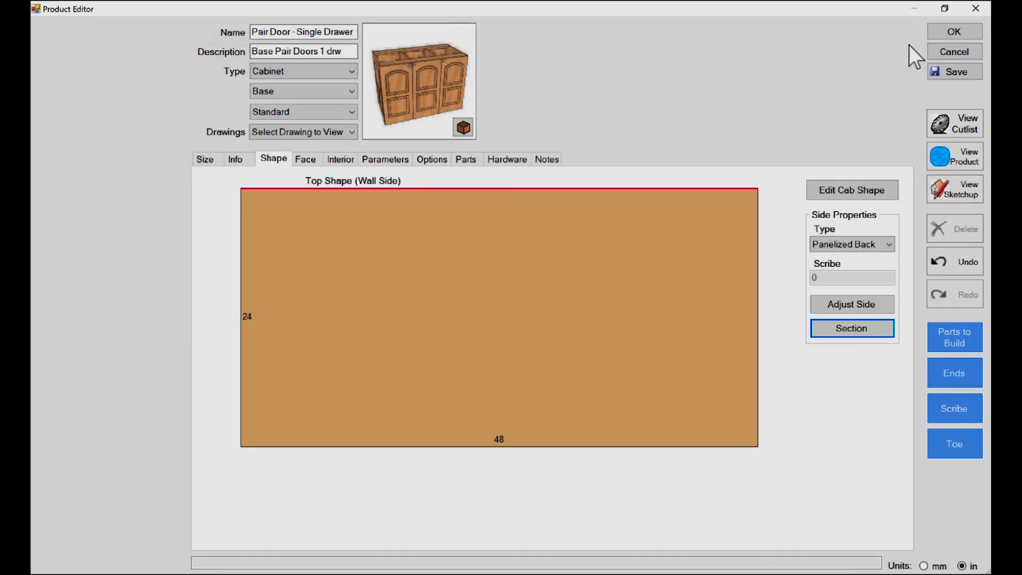
- Display the cabinet in the 3D product viewer, orbit around it, and show it with filled surfaces
left_click(956, 156)
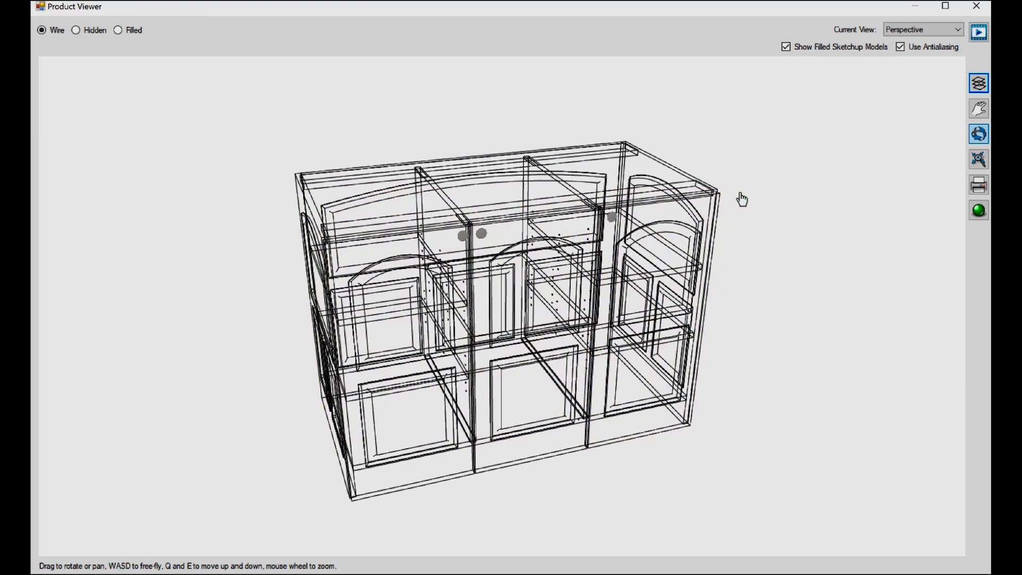
left_click_drag(742, 225, 457, 236)
left_click(118, 30)
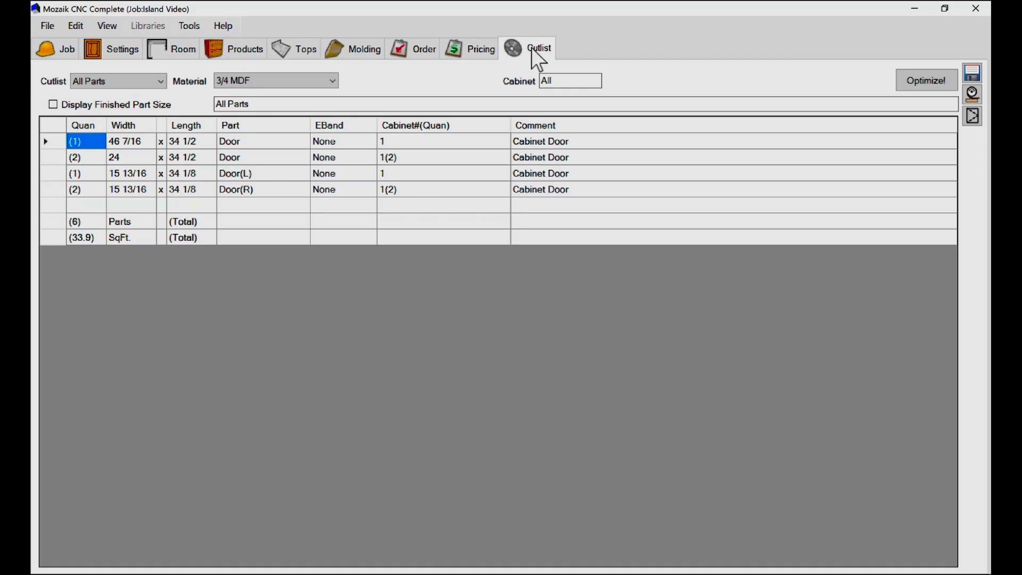
- Send the 3/4 MDF parts from the cutlist to the optimizer, overwriting the existing file with new parts
left_click(924, 81)
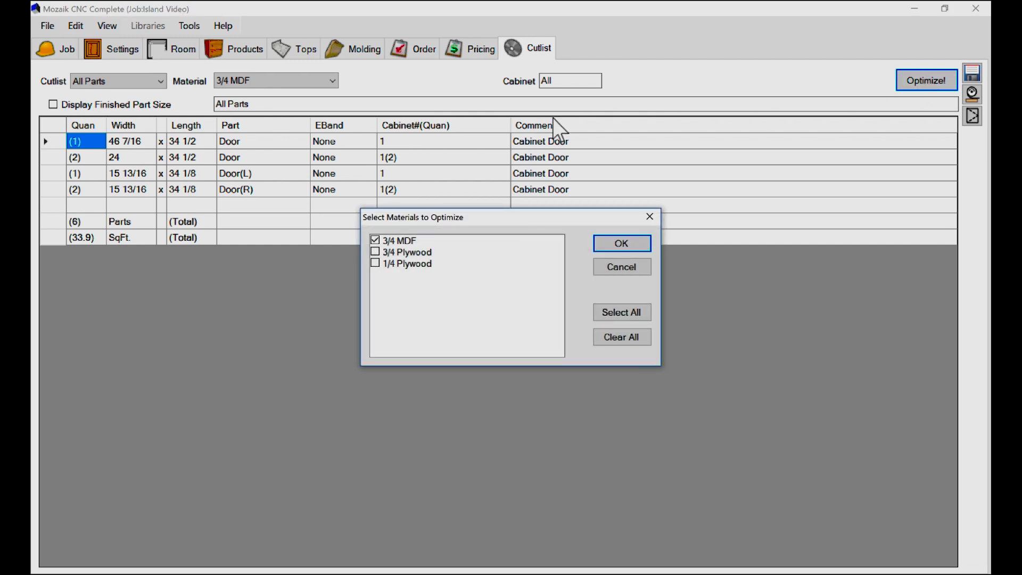
left_click(625, 243)
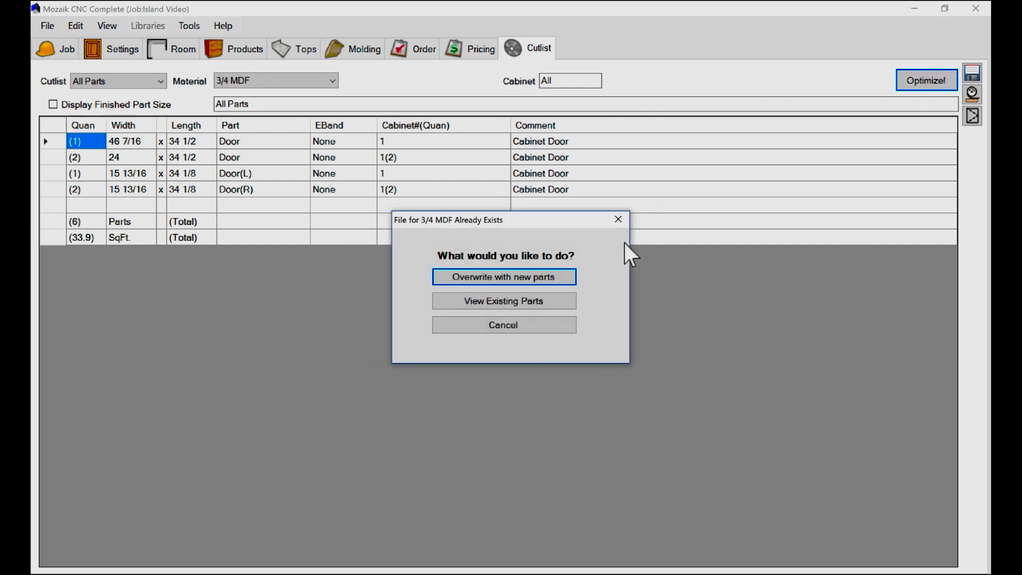
left_click(533, 278)
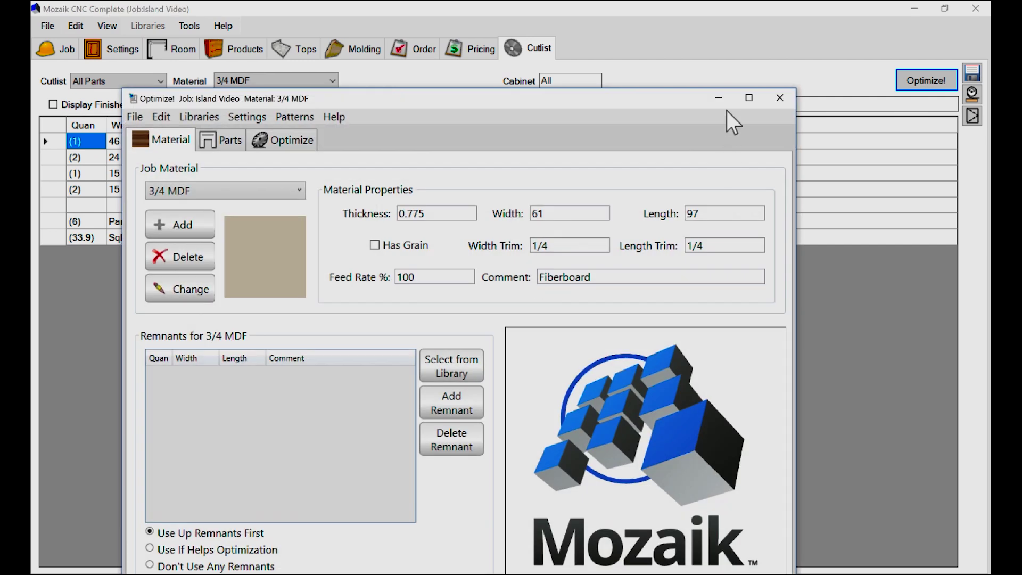
left_click(749, 98)
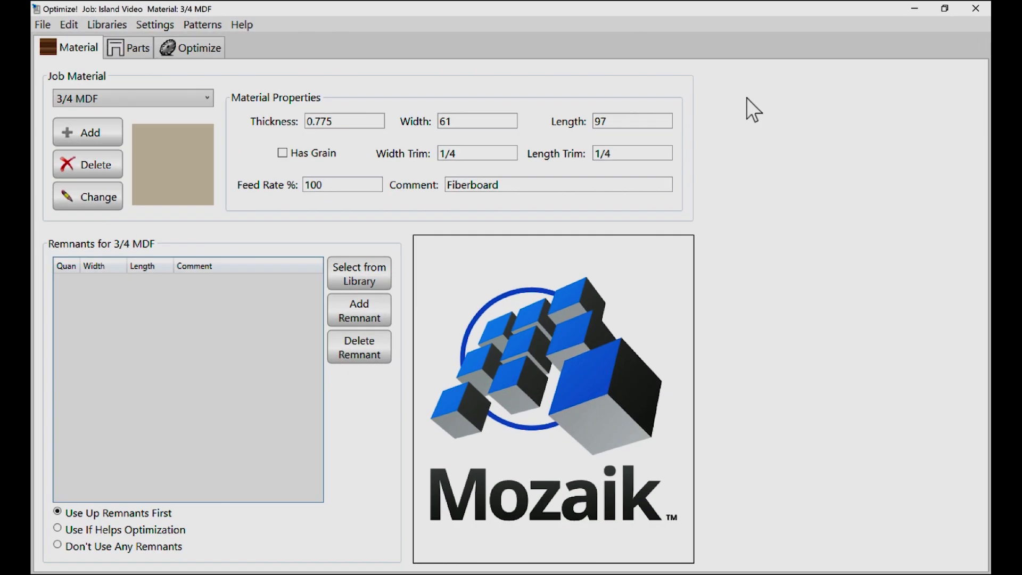
- Check the 3/4 MDF parts list and optimize the parts into sheet patterns, accepting the part spacing increase to 9/16
left_click(136, 56)
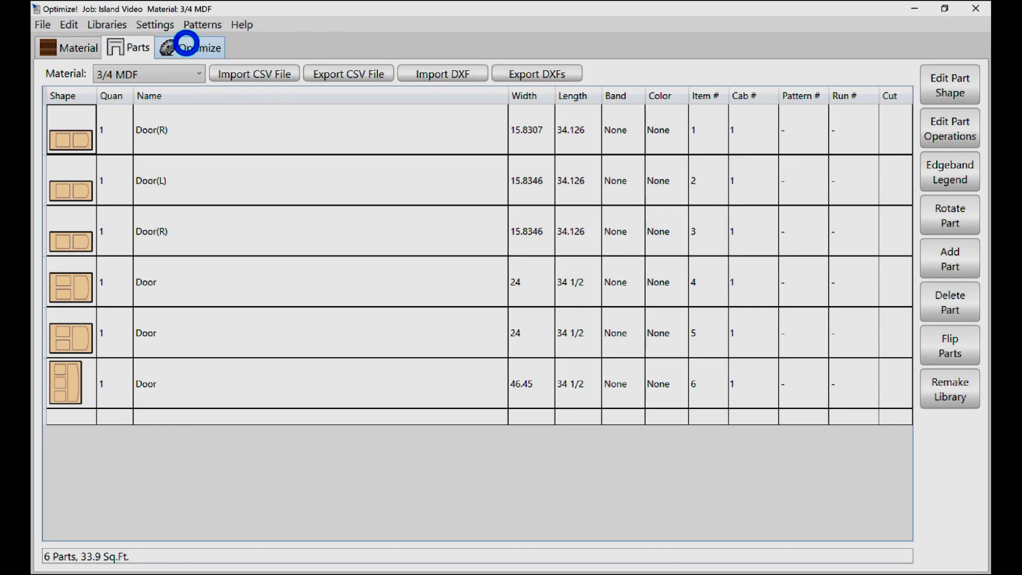
left_click(187, 47)
left_click(967, 96)
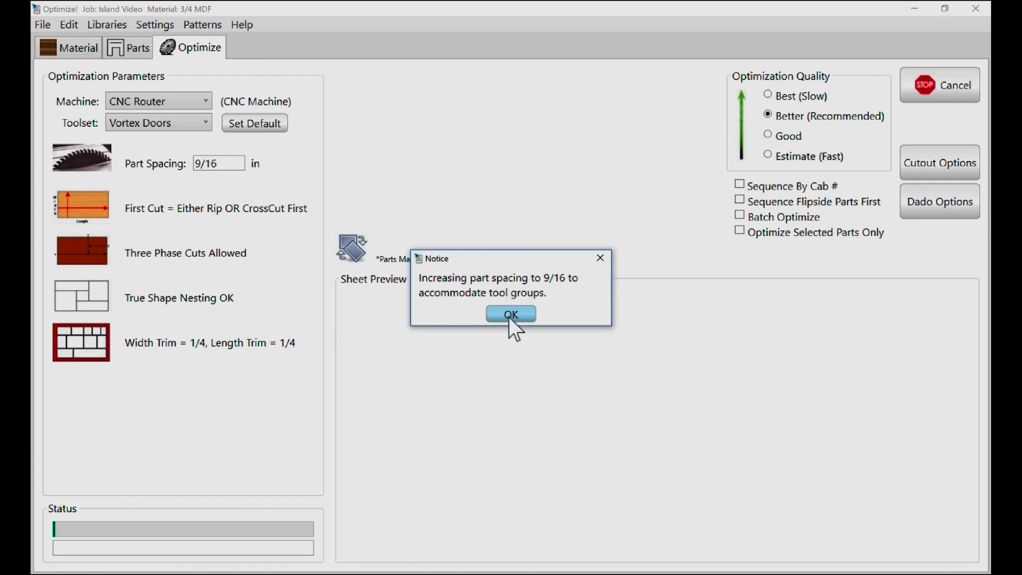
left_click(510, 316)
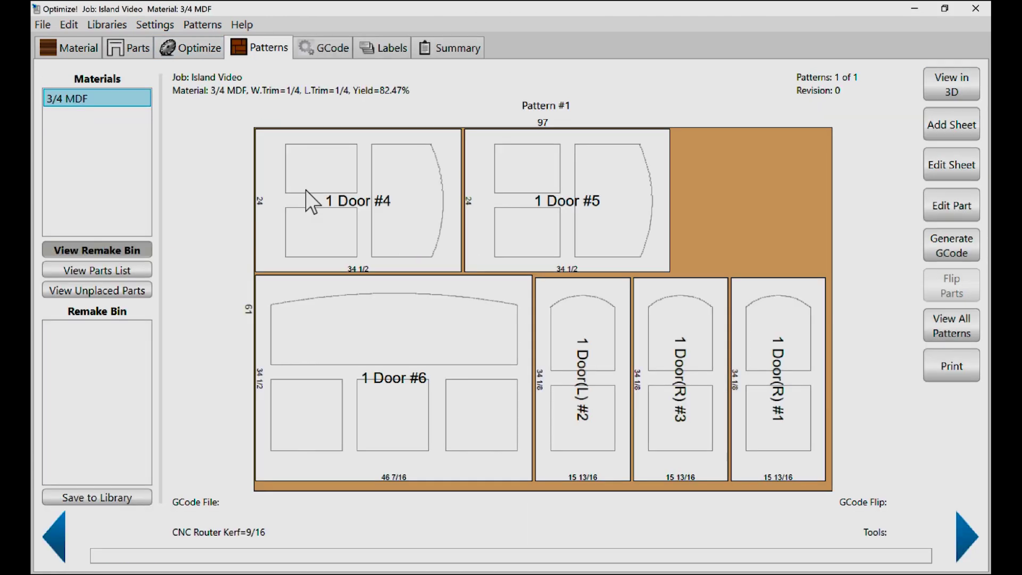
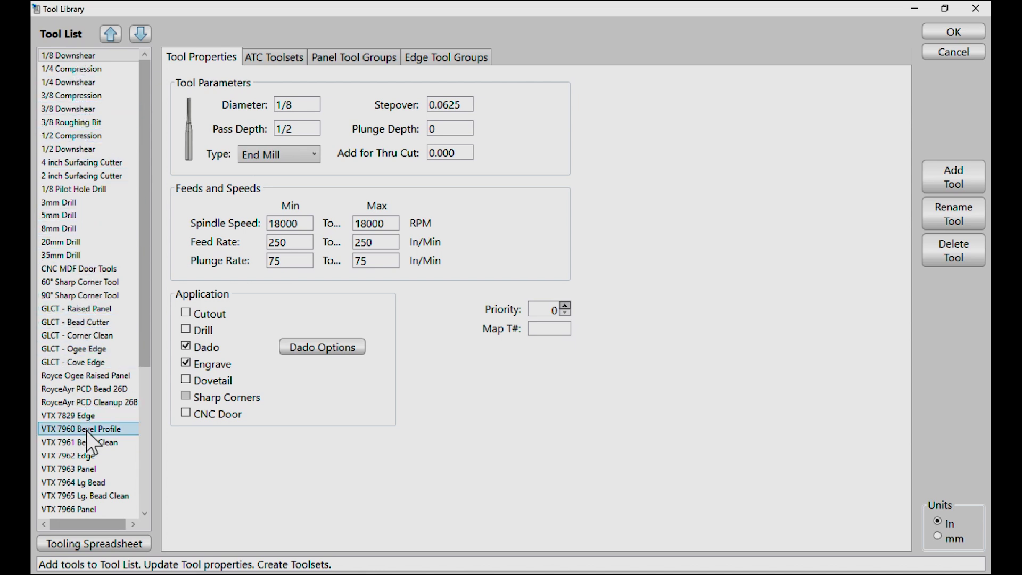
- Inspect the VTX 7963 Panel tool's shape profile in the Tool Library, including its 3D preview, and accept it
left_click_drag(142, 343, 133, 455)
left_click_drag(76, 361, 77, 308)
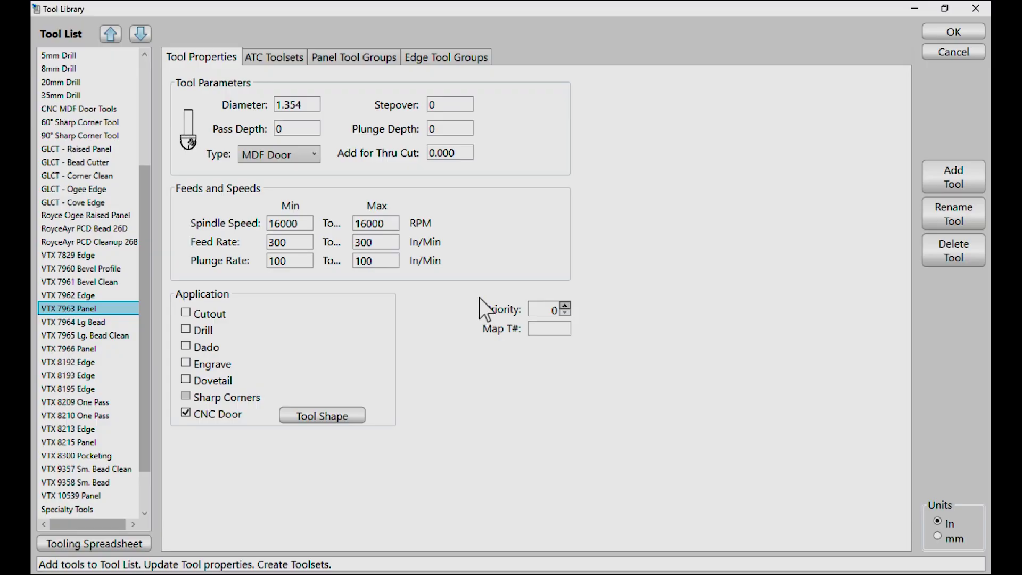
left_click(322, 419)
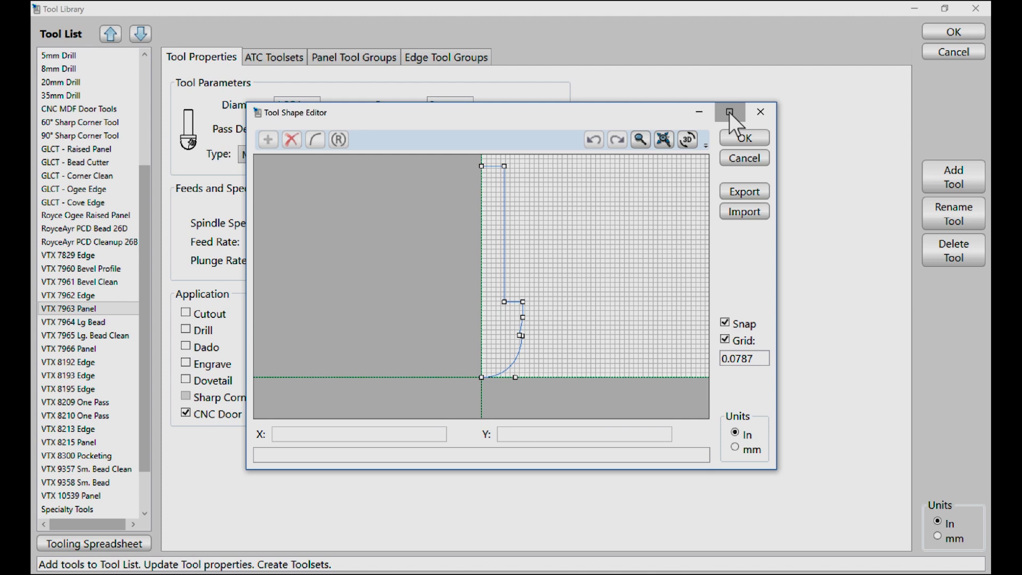
left_click(729, 112)
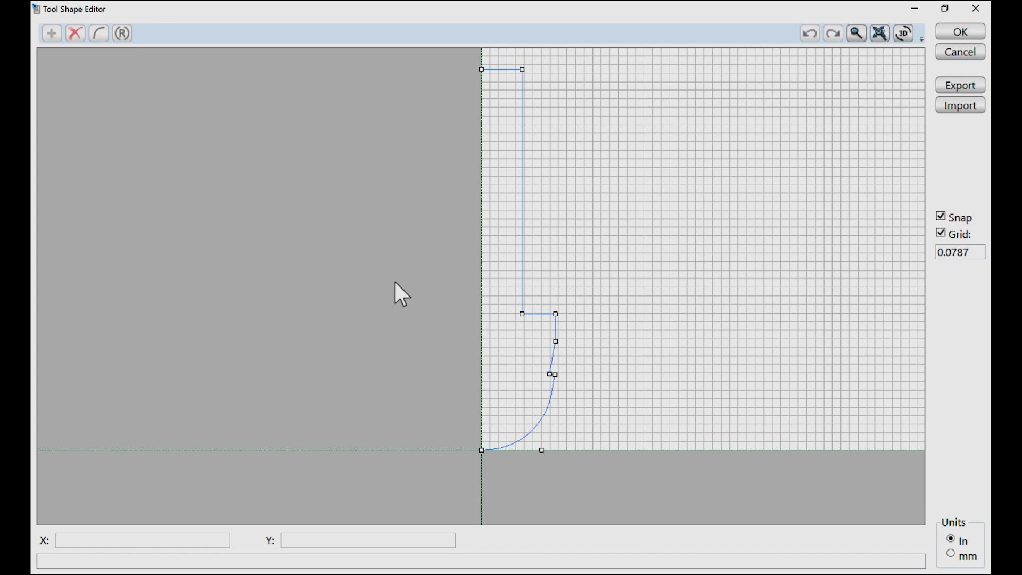
left_click(902, 32)
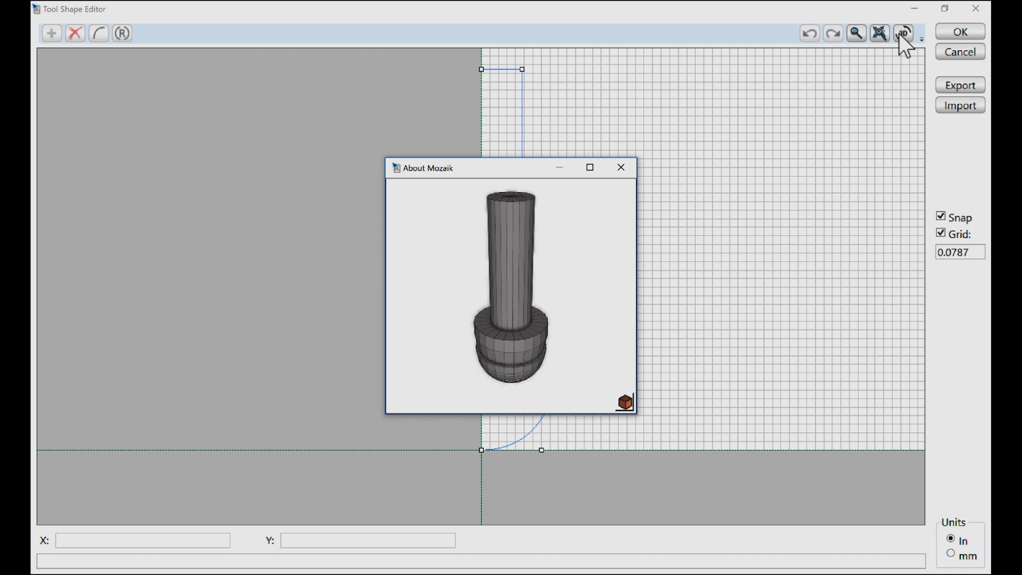
left_click(621, 167)
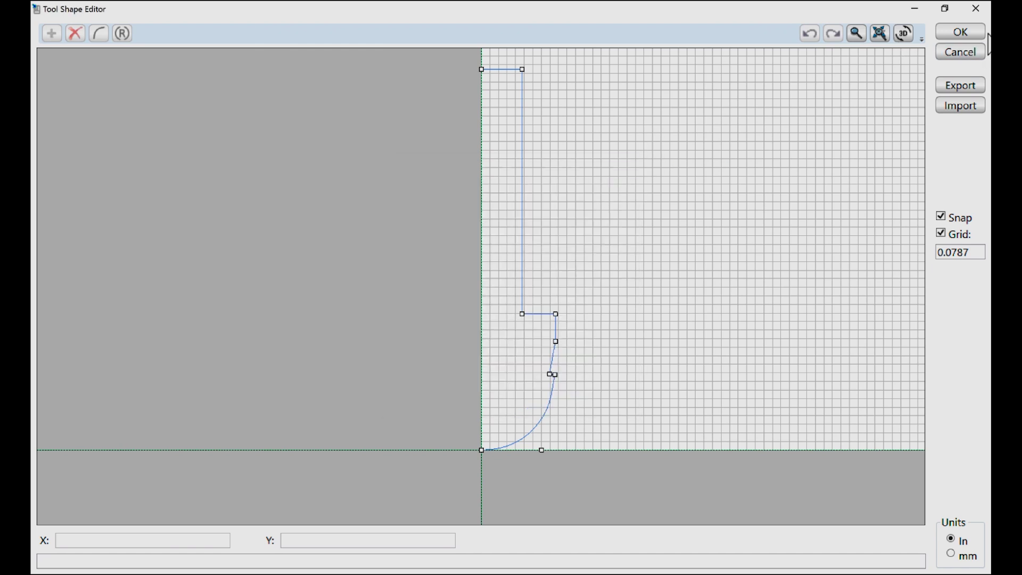
left_click(961, 31)
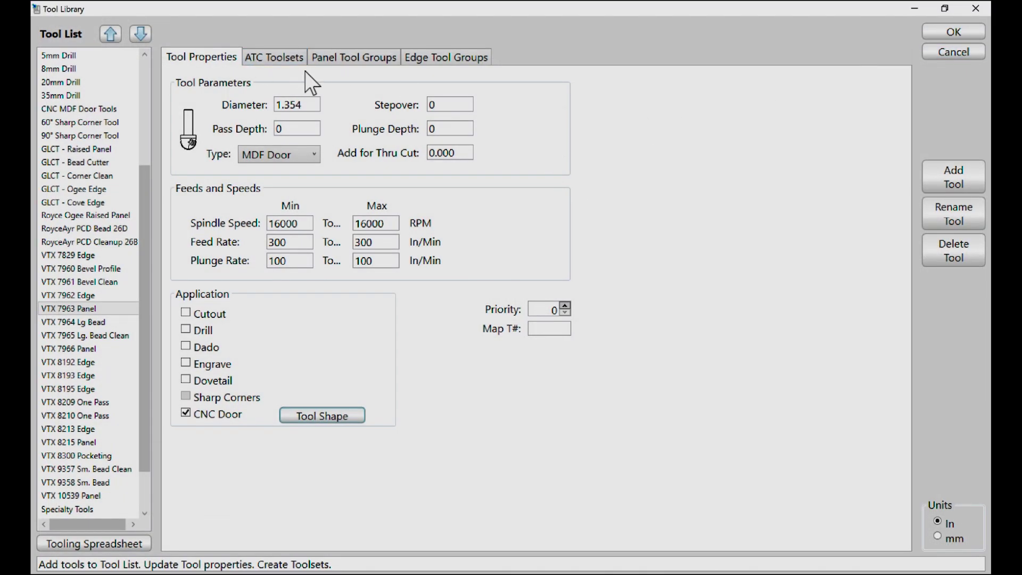
- Open the VTX Cove RaisedPanel w 0.375 Bead panel tool group and examine each of its four tools in cutting order
left_click(334, 58)
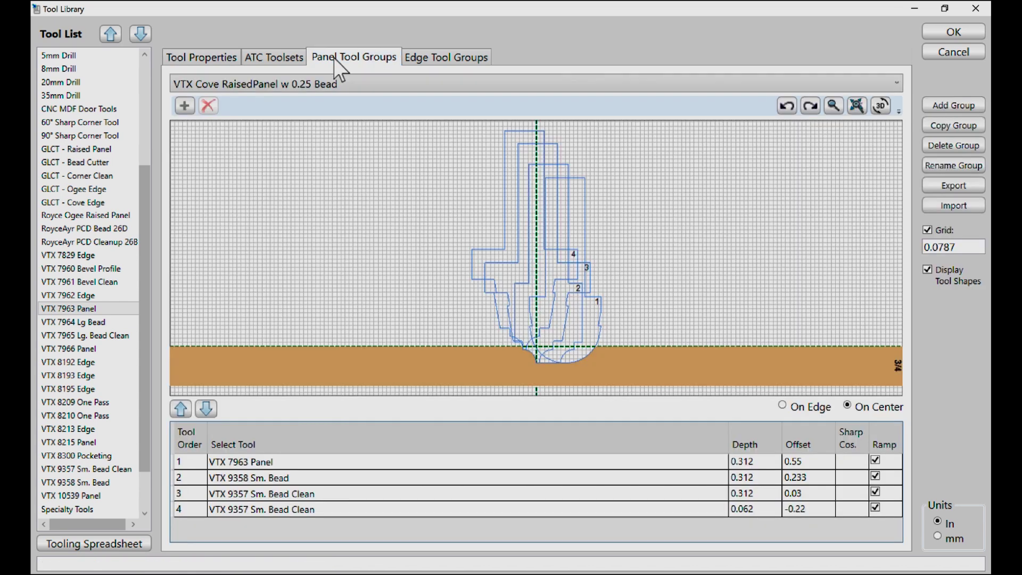
left_click(893, 84)
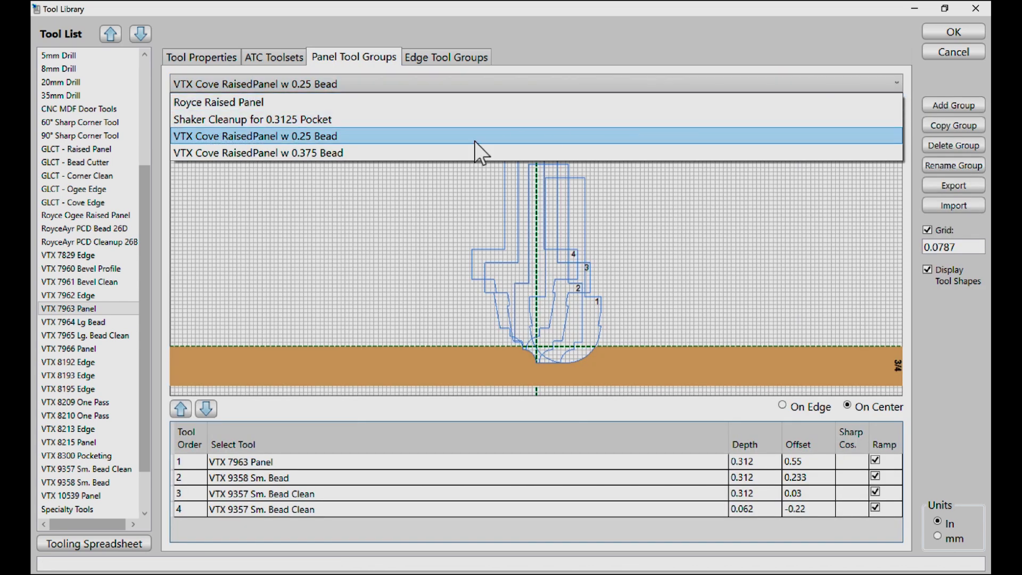
left_click(343, 154)
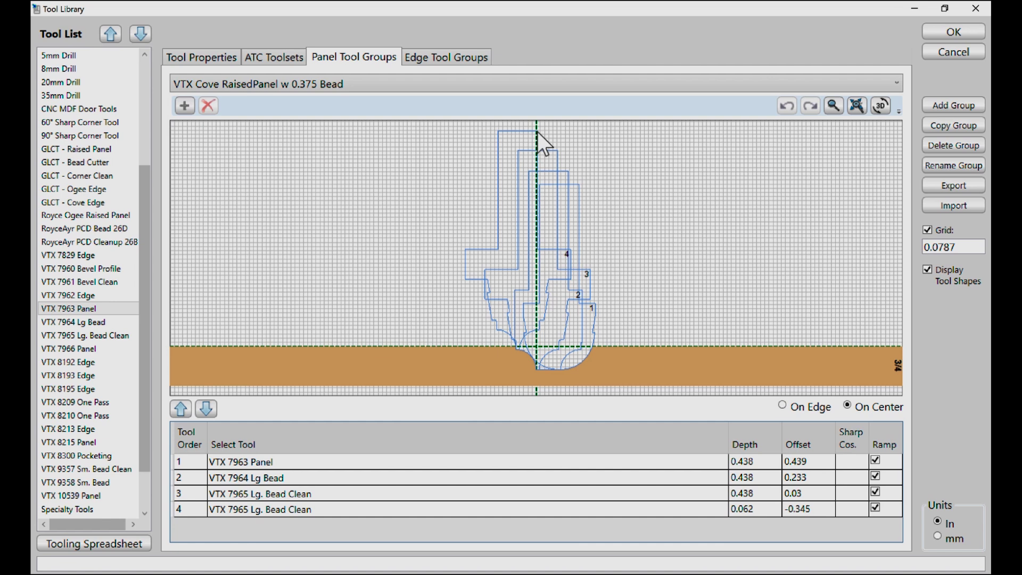
left_click(248, 462)
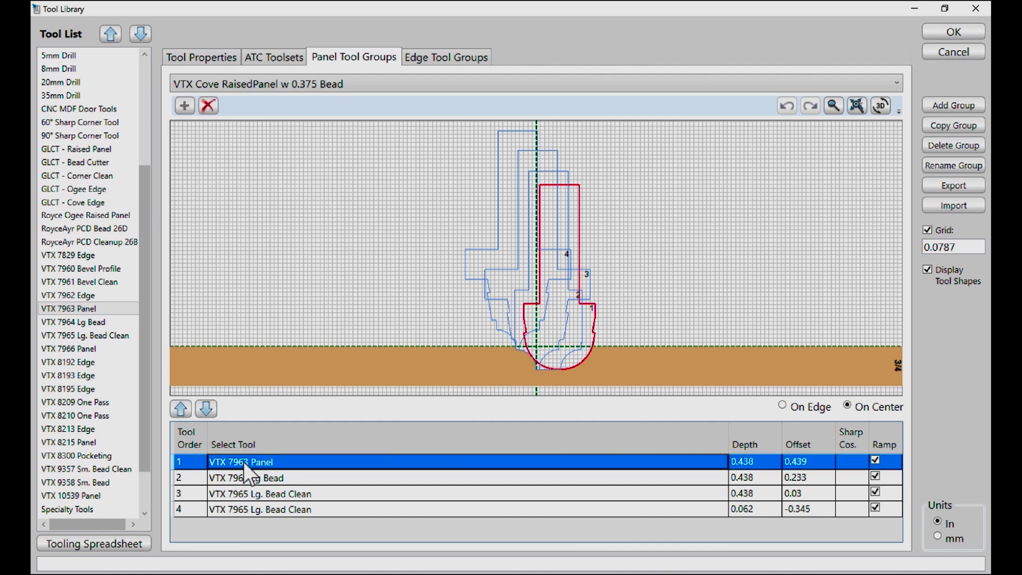
left_click(242, 479)
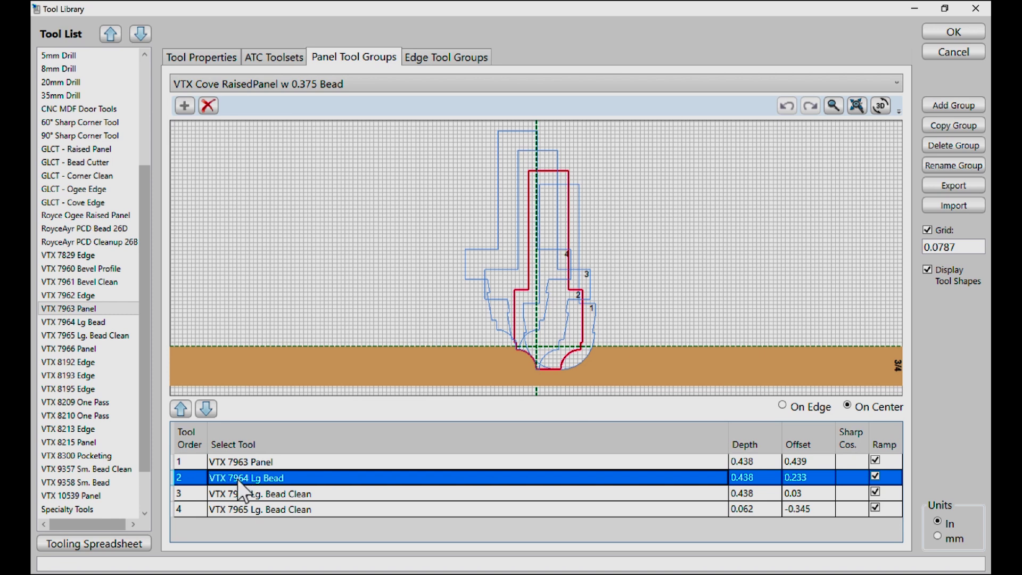
left_click(241, 494)
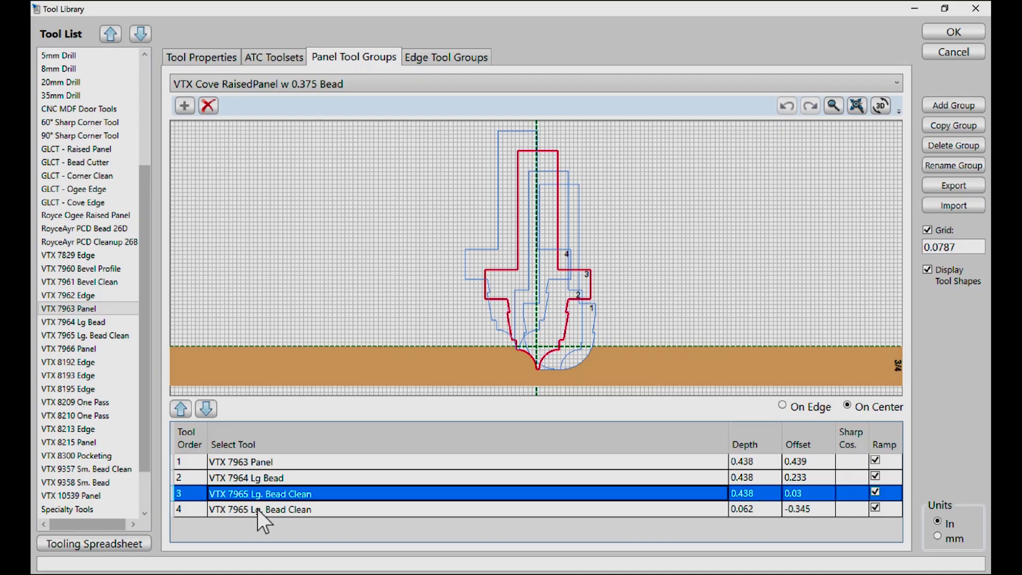
left_click(257, 509)
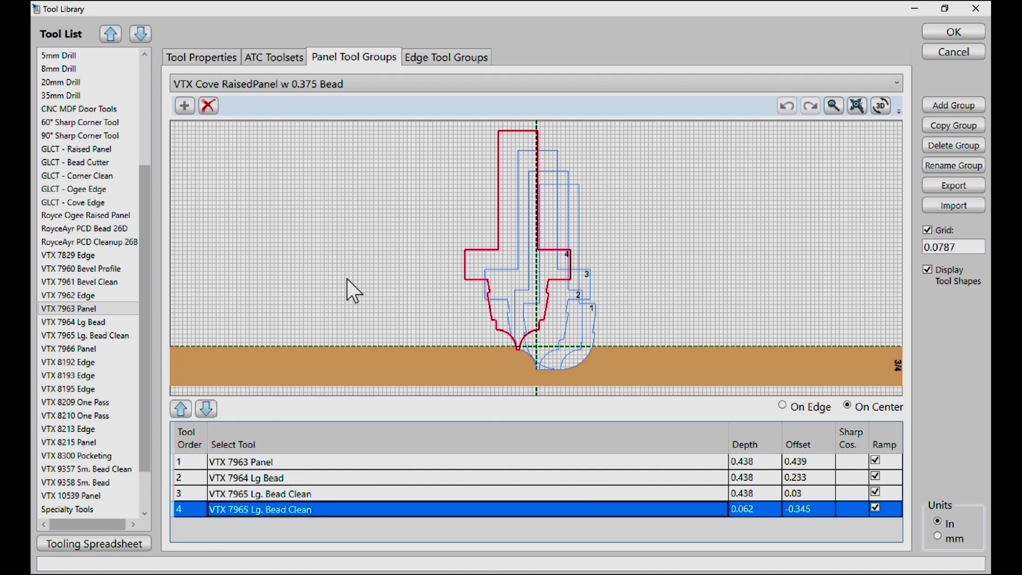
- Preview the VTX Cove RaisedPanel w 0.375 Bead door in an enlarged 3D view, orbit around it, and close the preview
left_click(880, 107)
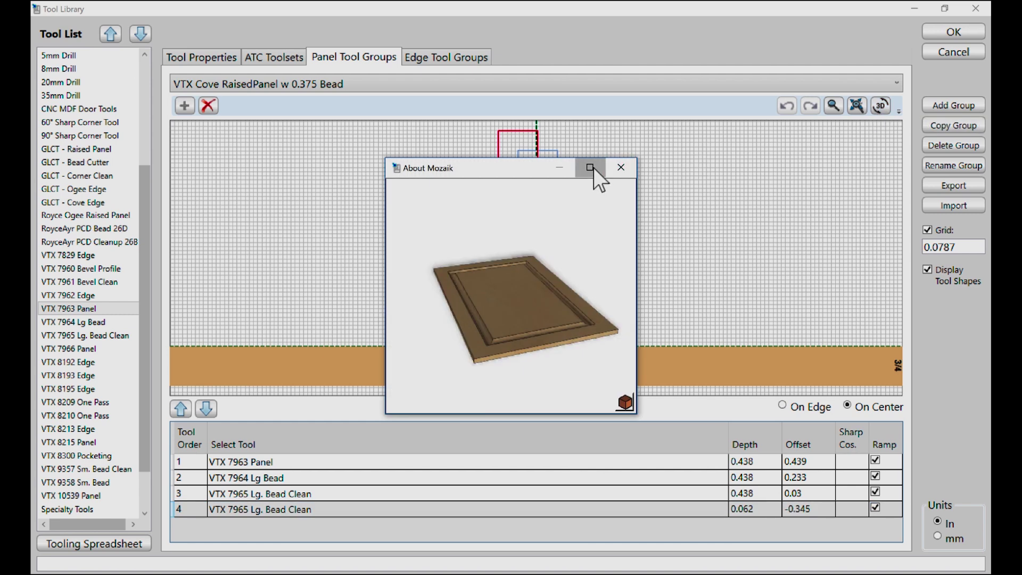
left_click(591, 168)
left_click_drag(552, 353, 703, 245)
left_click(972, 10)
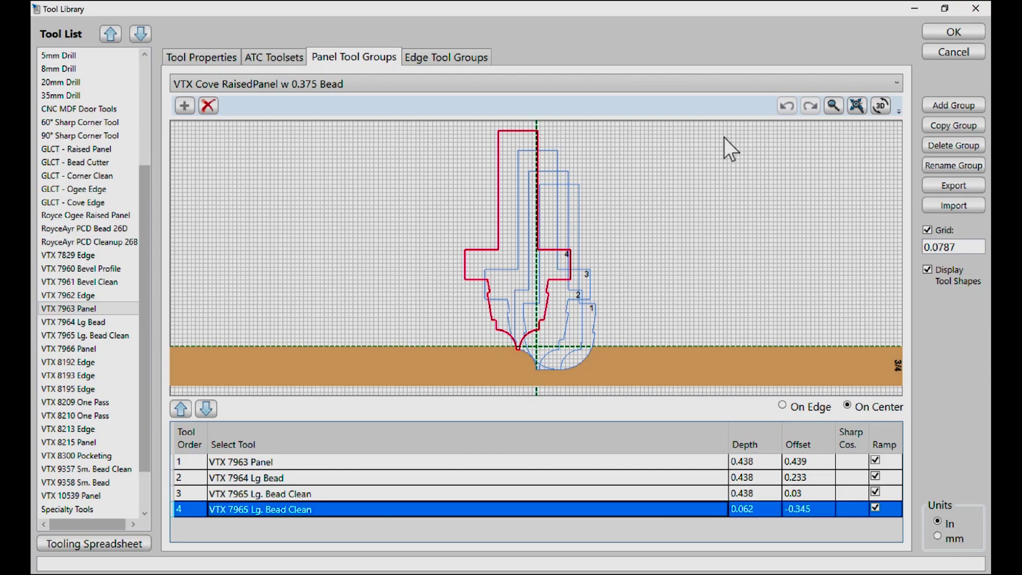
- Open the Royce Raised Panel tool group and inspect its door profile up close in the 3D preview
left_click(897, 83)
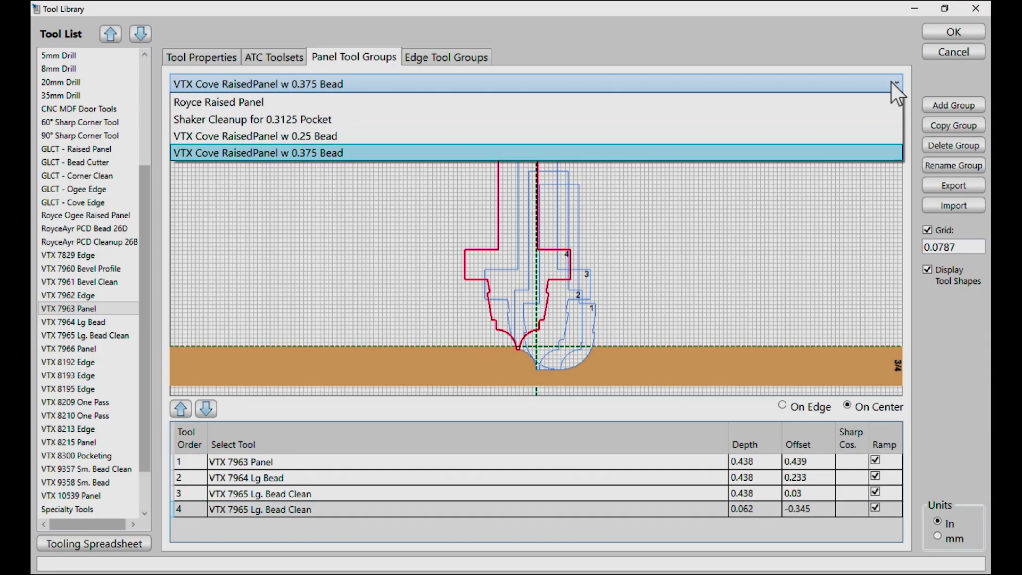
left_click(687, 105)
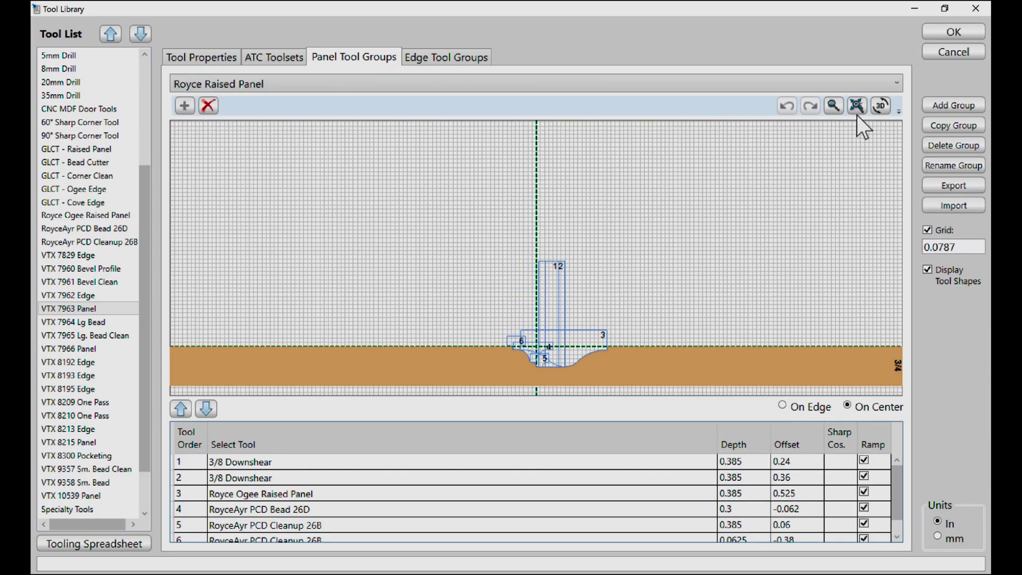
left_click(880, 106)
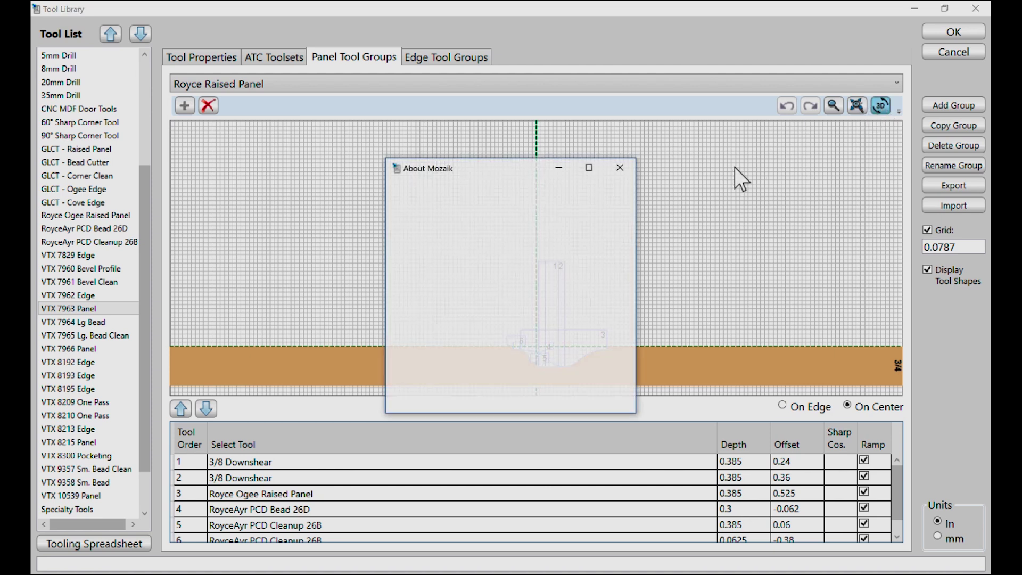
left_click(590, 167)
mouse_move(583, 236)
left_mouse_down()
mouse_move(613, 273)
mouse_move(586, 267)
mouse_move(581, 277)
left_mouse_up()
scroll(309, 381, "down", 3)
scroll(392, 366, "up", 5)
left_click_drag(384, 363, 400, 341)
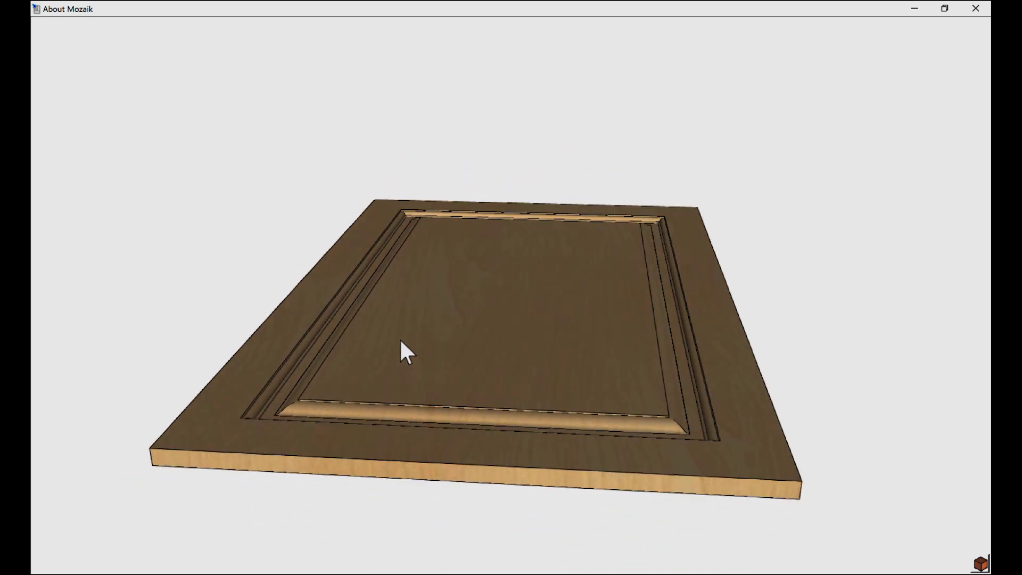
left_click(974, 8)
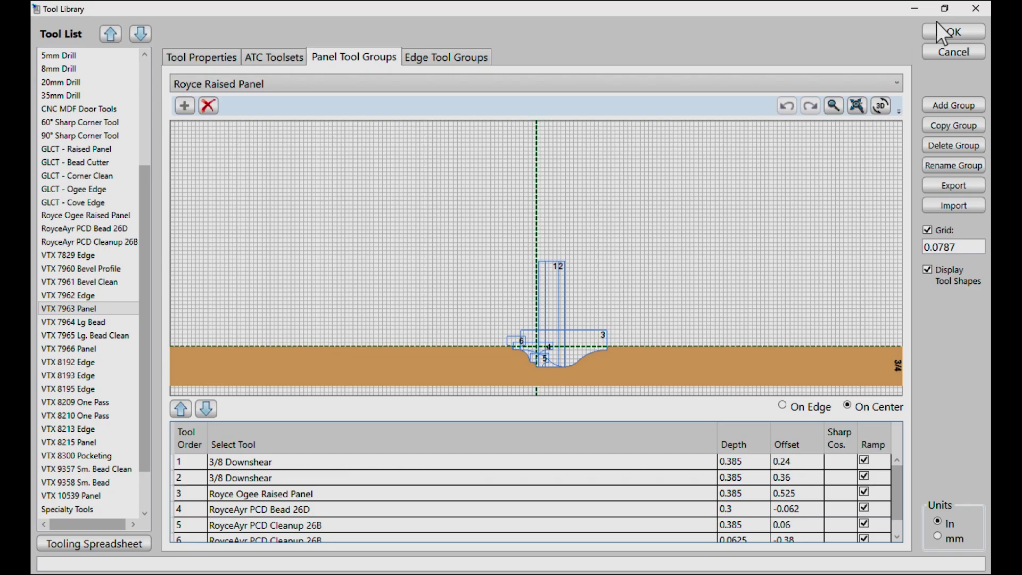
- Examine each of the six tools in the Royce Raised Panel group, from the 3/8 Downshear to the final RoyceAyr PCD Cleanup 26B
left_click(249, 462)
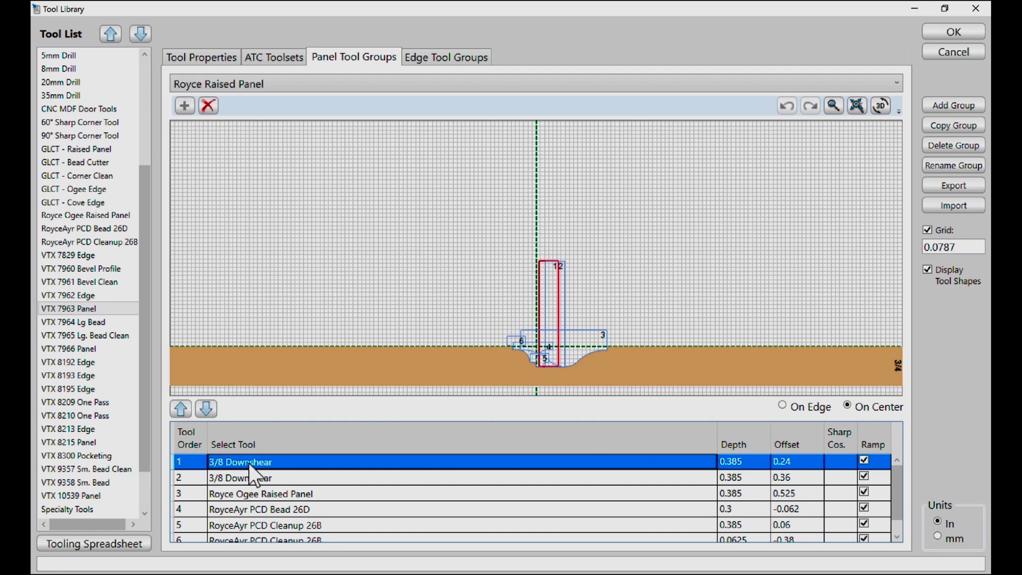
left_click(249, 477)
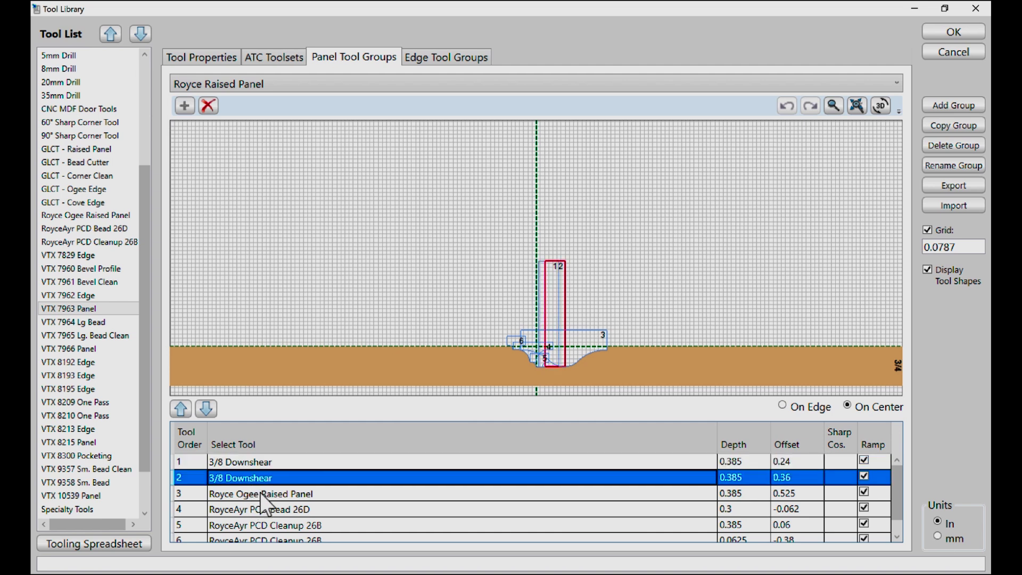
left_click(260, 493)
left_click(261, 508)
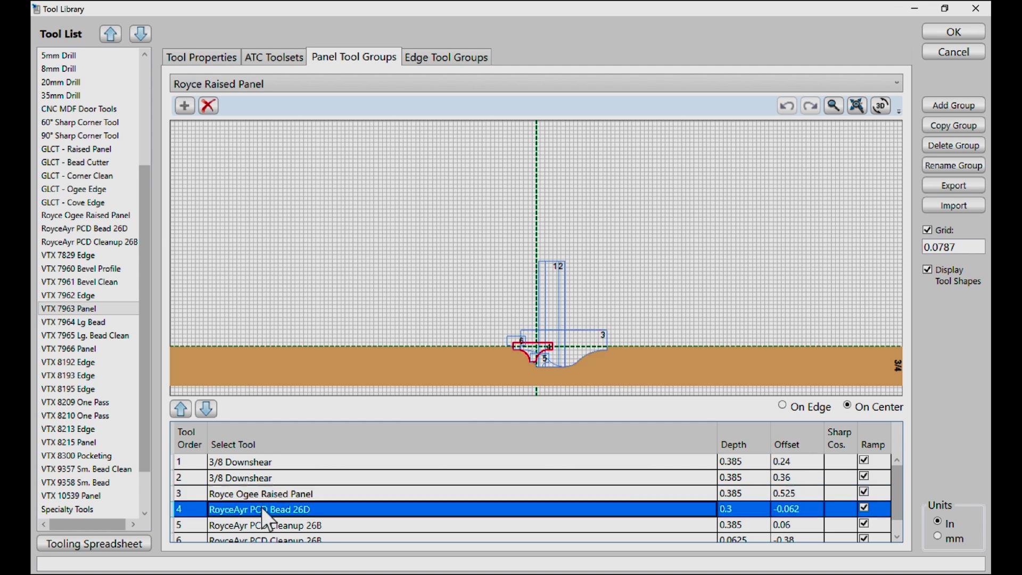
left_click(264, 524)
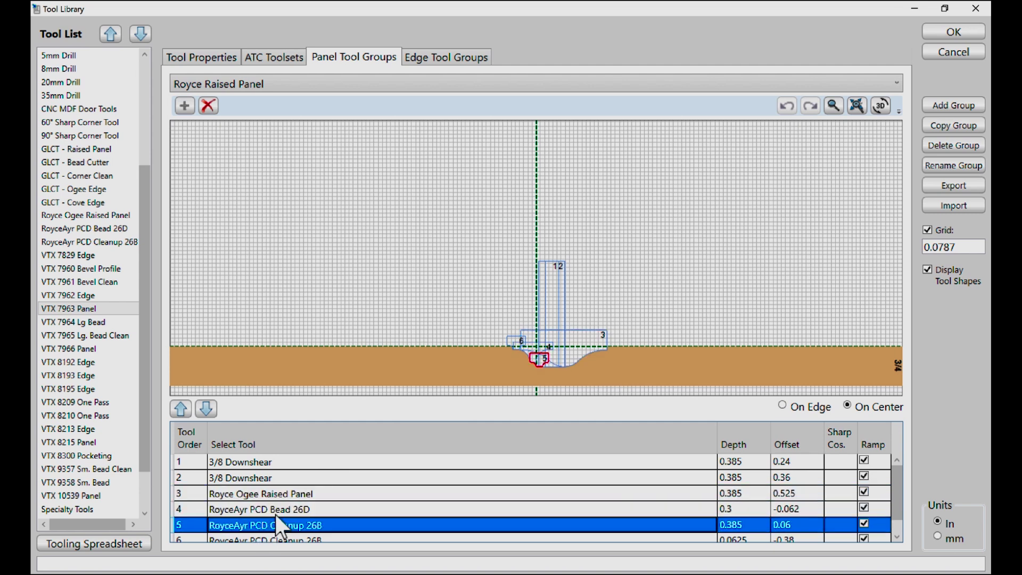
scroll(267, 525, "down", 1)
left_click(271, 526)
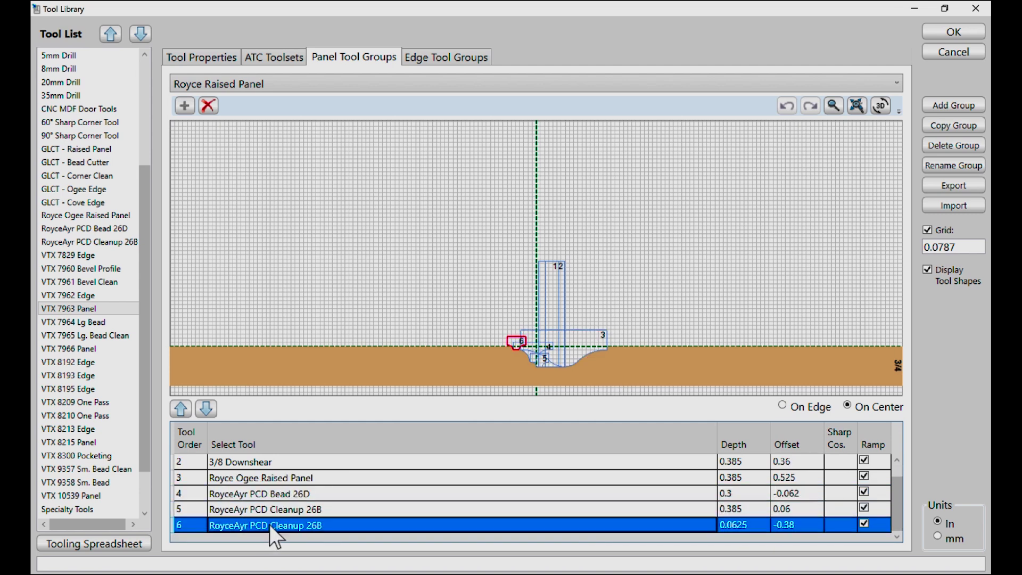
- Switch the displayed panel tool group back to VTX Cove RaisedPanel w 0.375 Bead
left_click(897, 83)
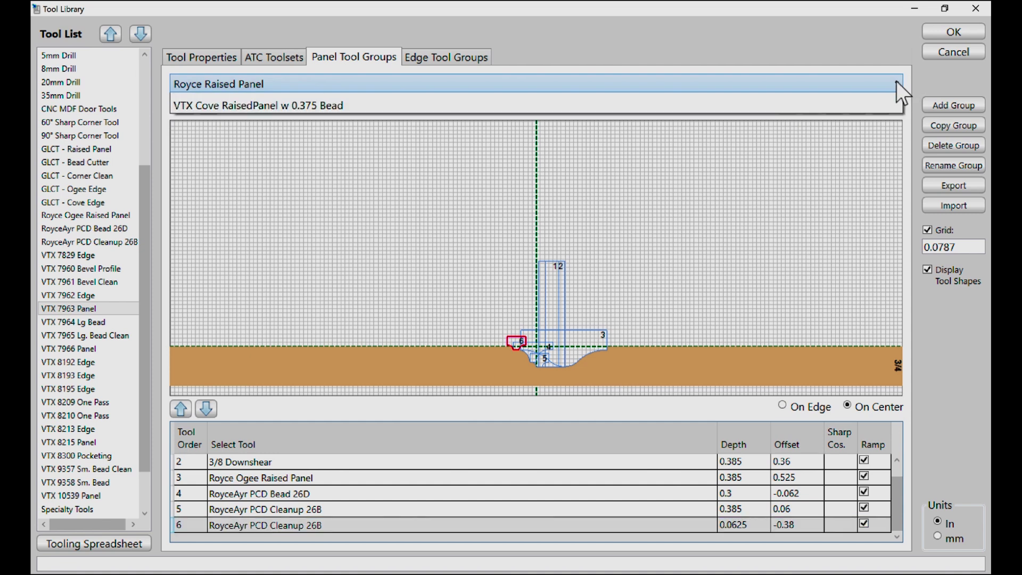
left_click(362, 152)
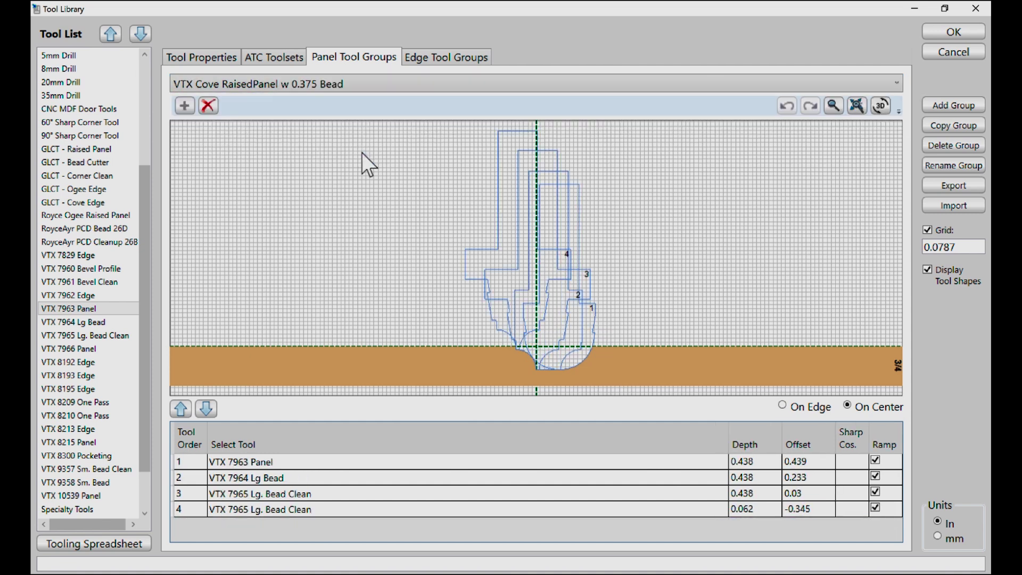
- Inspect the VTX Ogee Edge Profile edge tool group in an enlarged 3D preview and close the preview
left_click(414, 56)
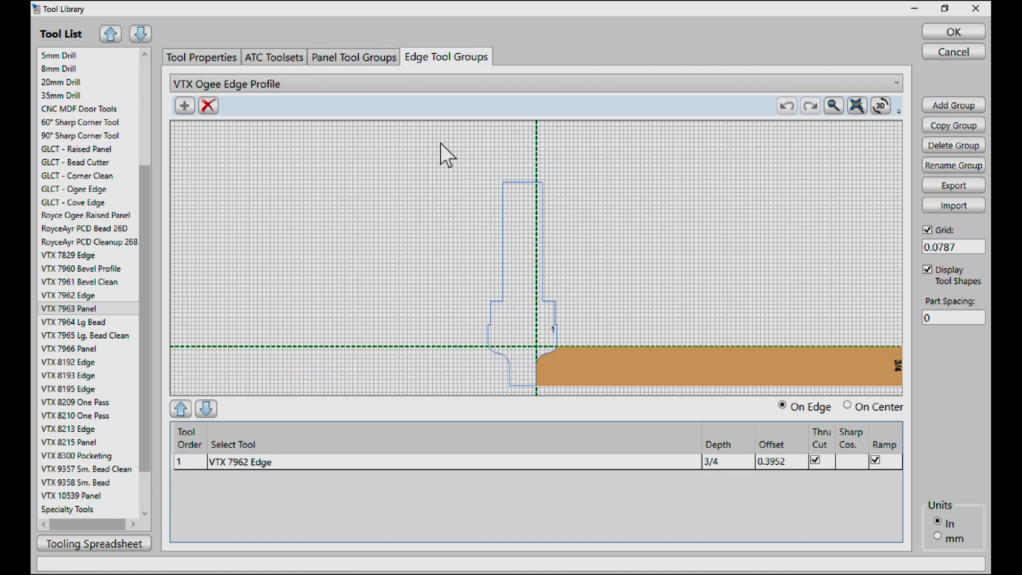
left_click(881, 106)
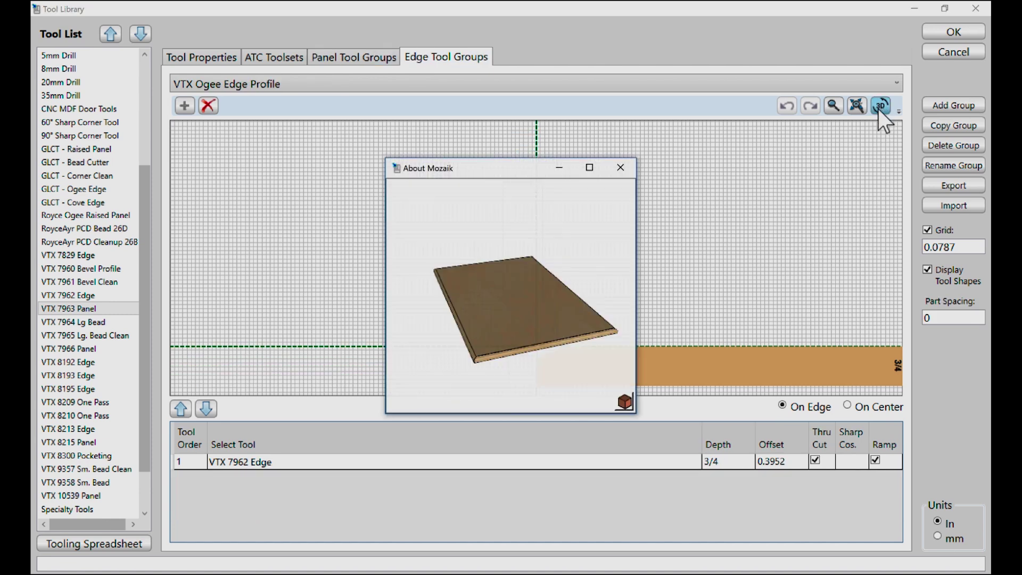
left_click(589, 168)
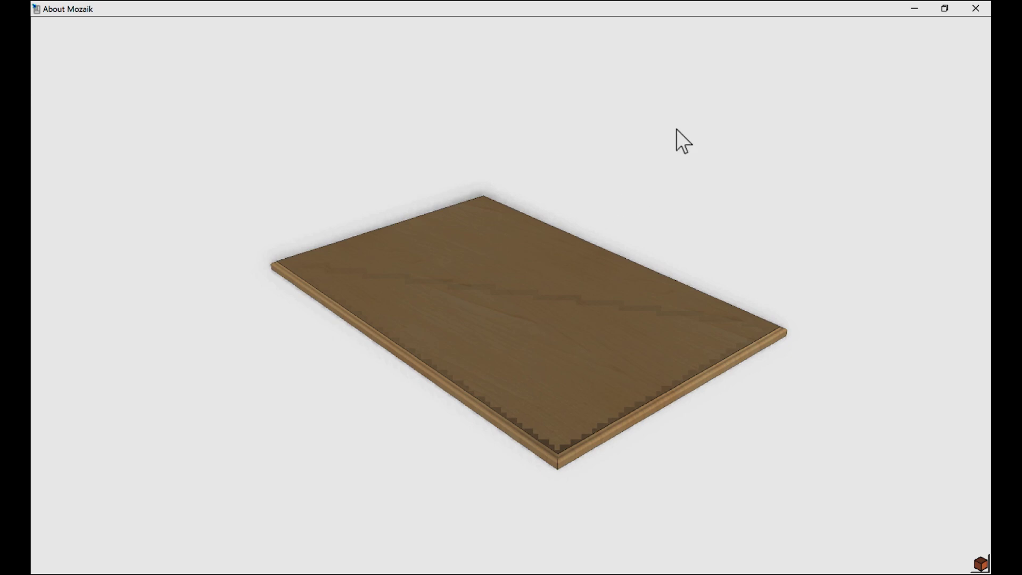
left_click(976, 9)
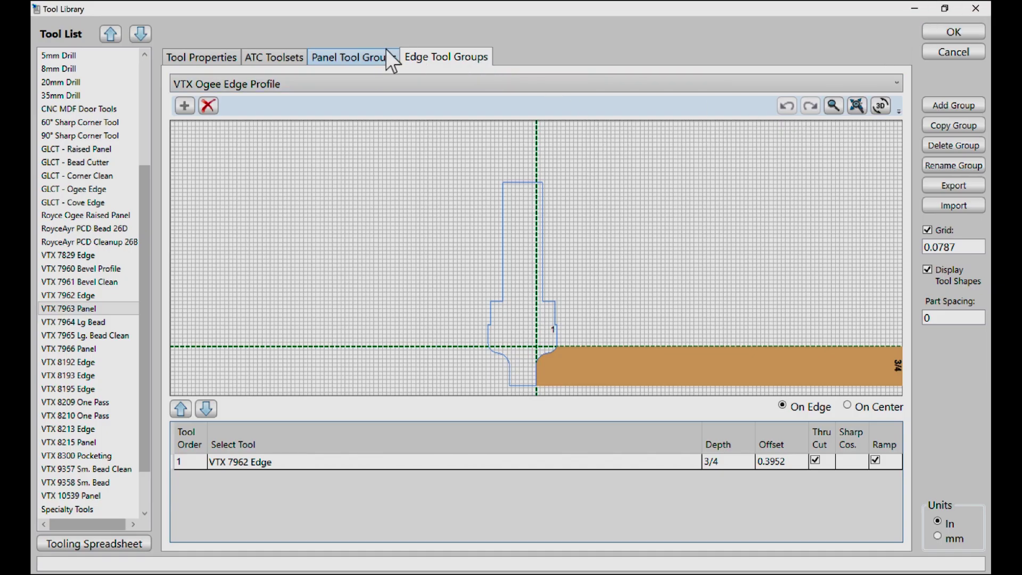
- Switch the displayed ATC toolset from Full Toolset to Vortex Doors
left_click(276, 56)
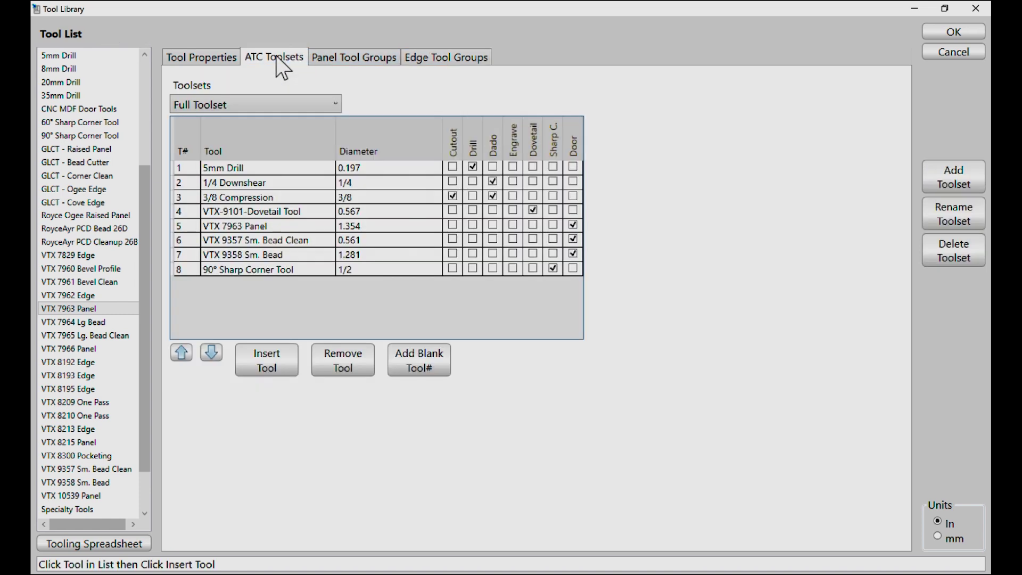
left_click(334, 104)
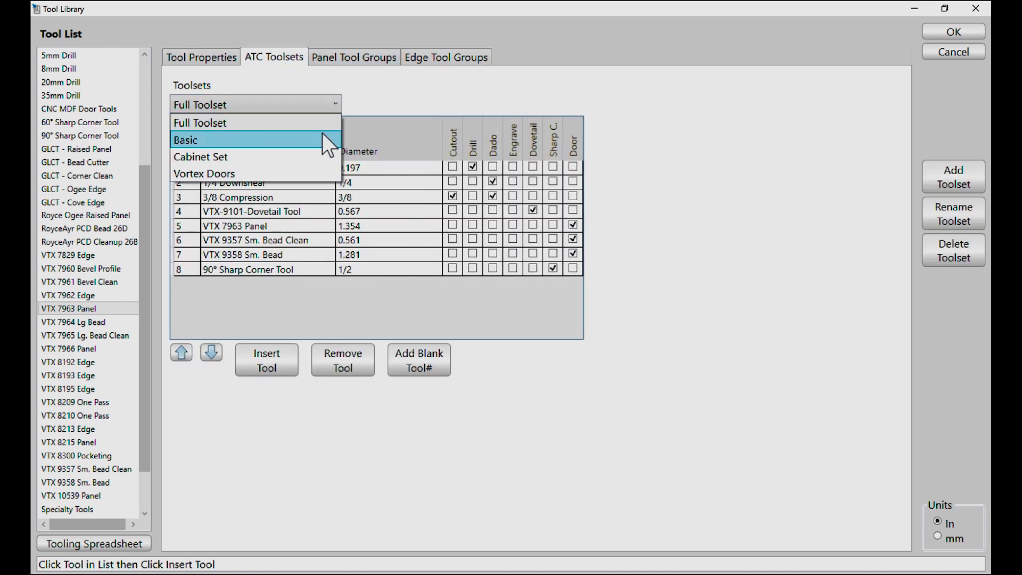
left_click(311, 173)
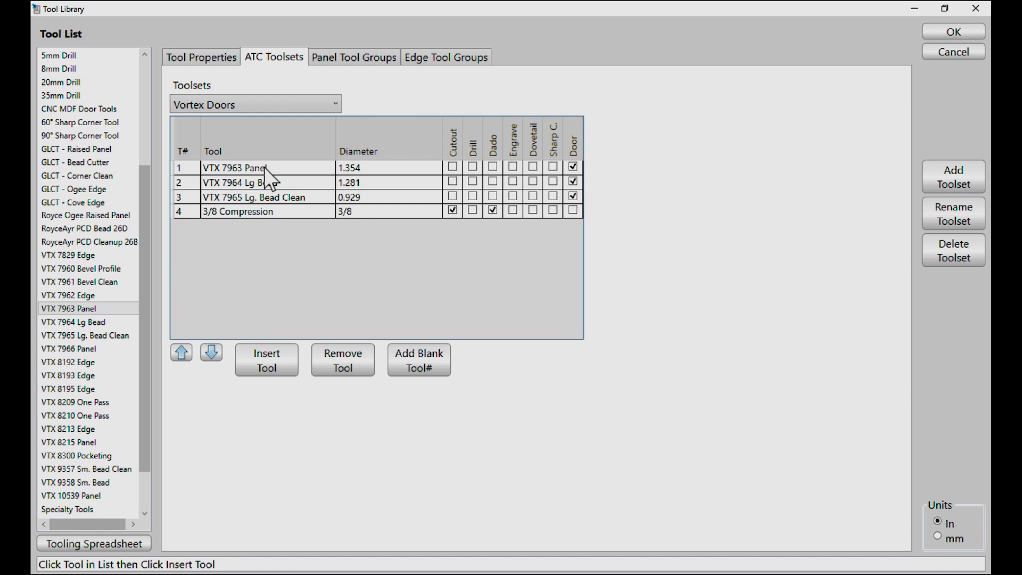
- Review the four Vortex Doors tools, from VTX 7963 Panel to 3/8 Compression, and accept the tool library
left_click(248, 170)
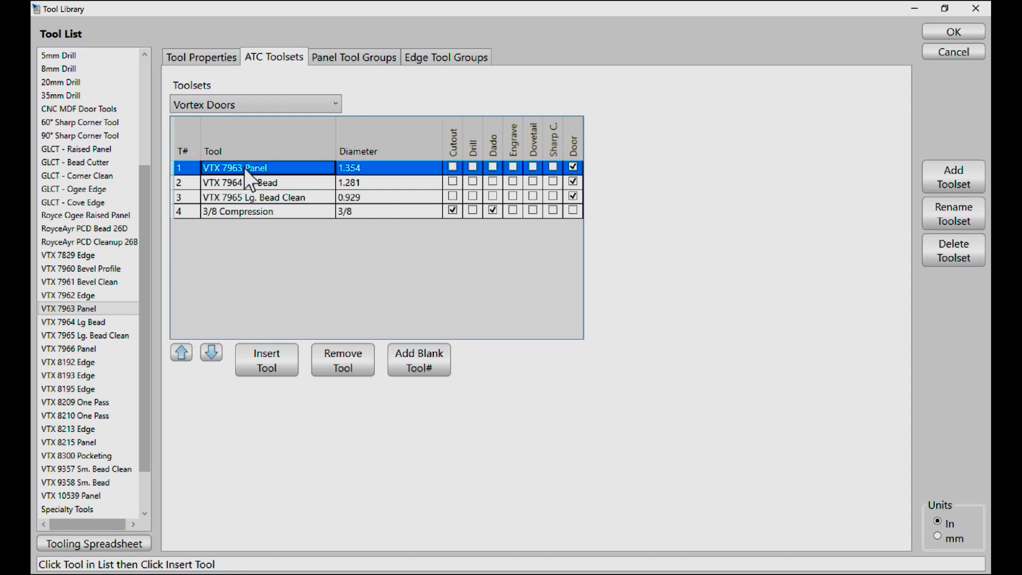
left_click(248, 180)
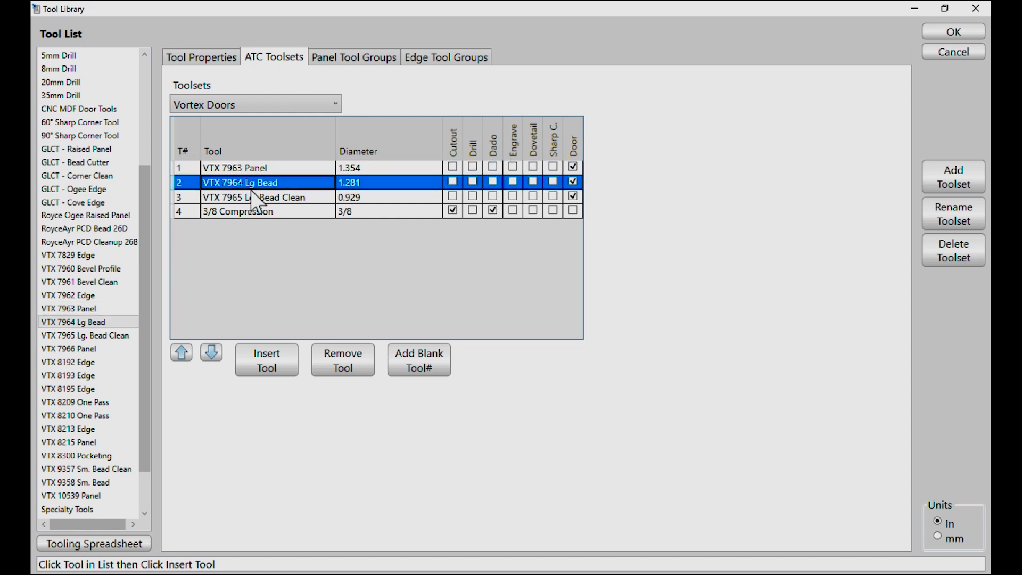
left_click(252, 199)
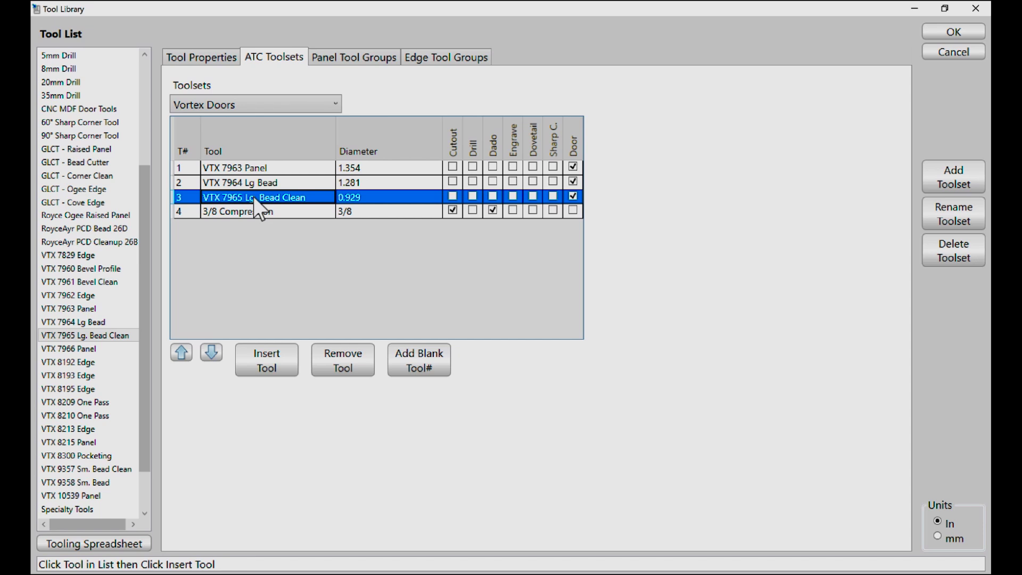
left_click(251, 212)
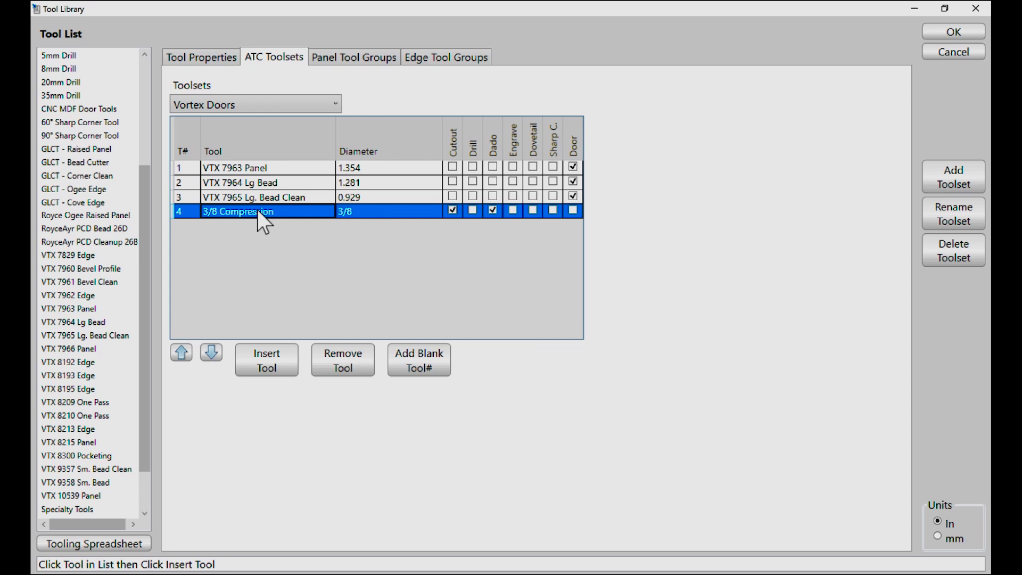
left_click(948, 32)
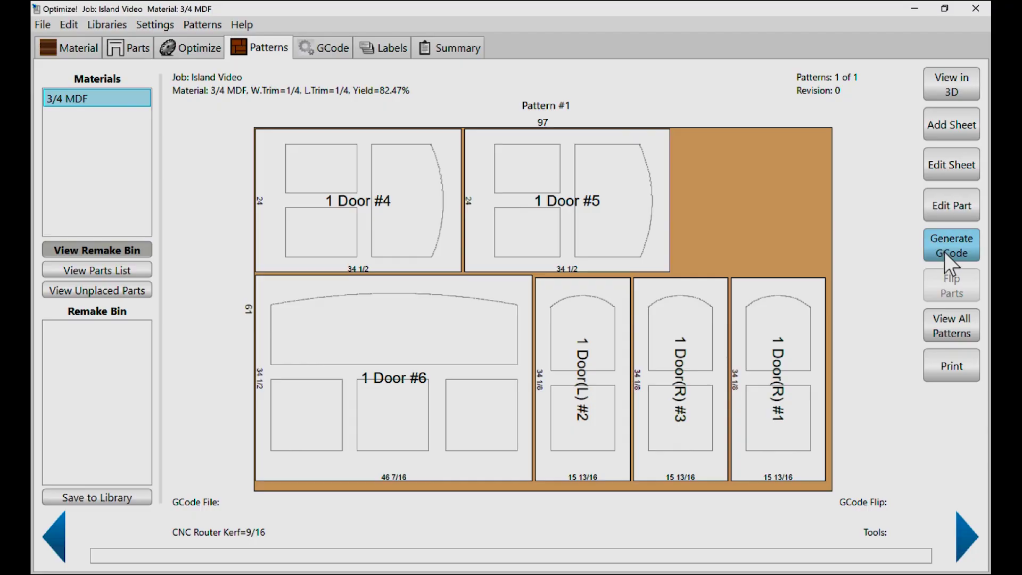
- Calculate the 3/4 MDF pattern's toolpaths with the Vortex Doors toolset and the ShopSabreMMP_Atc_Arc_In post processor
left_click(945, 253)
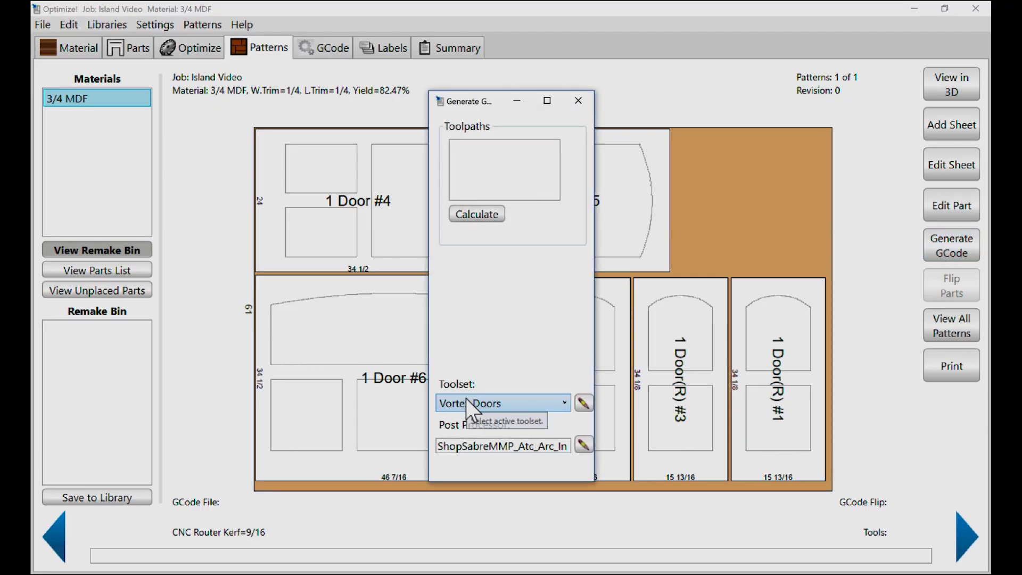
left_click(467, 446)
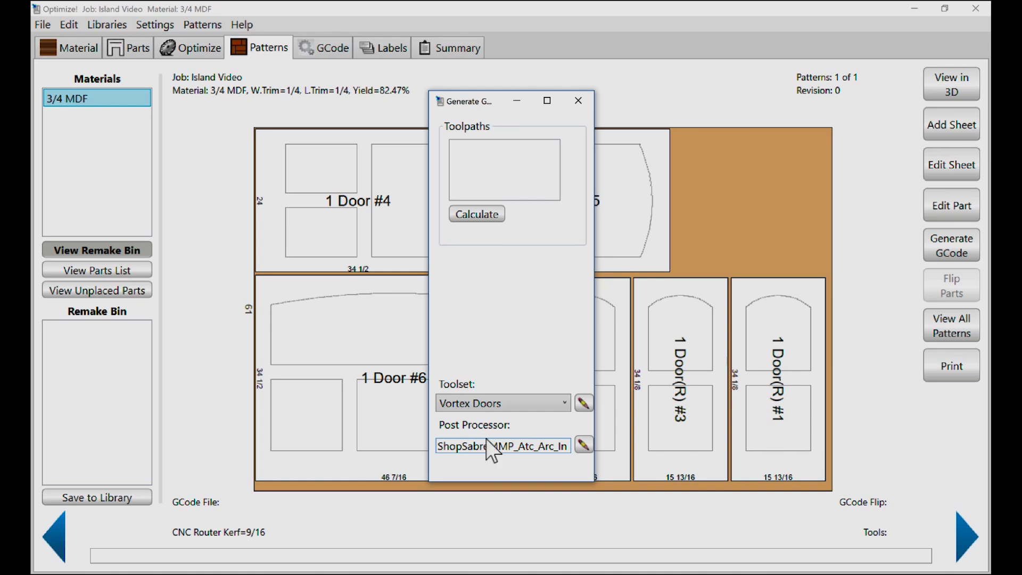
left_click(474, 216)
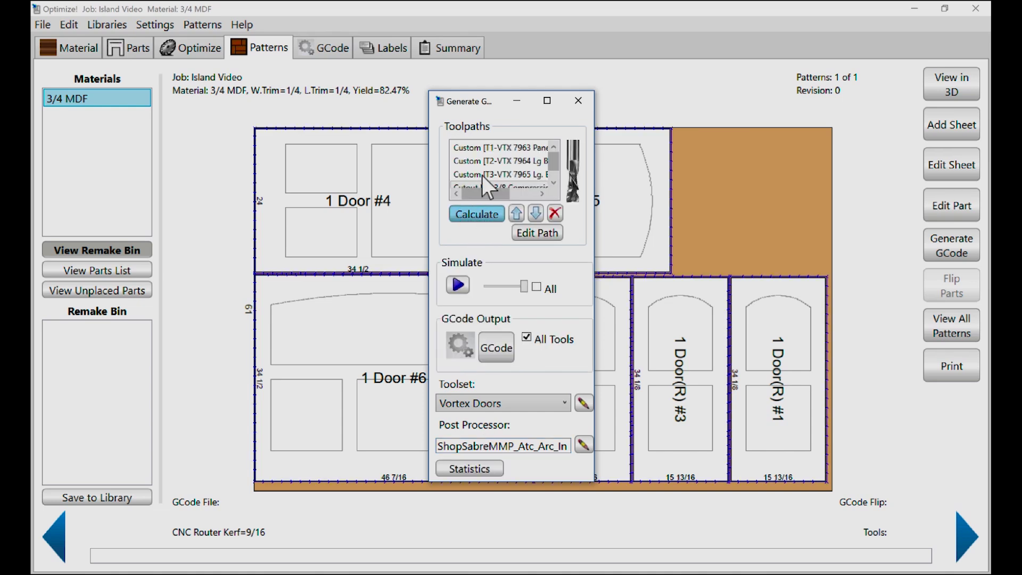
- Uncover the door pattern and examine each calculated toolpath on it, from T1 VTX 7963 Panel to the T4 3/8 Compression cutout
left_click_drag(473, 104, 90, 89)
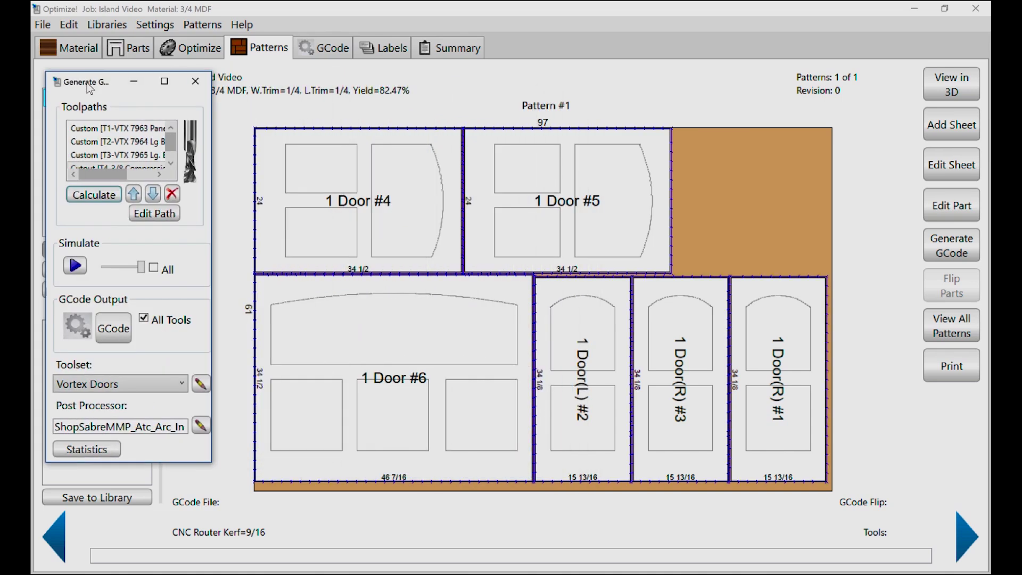
left_click(78, 131)
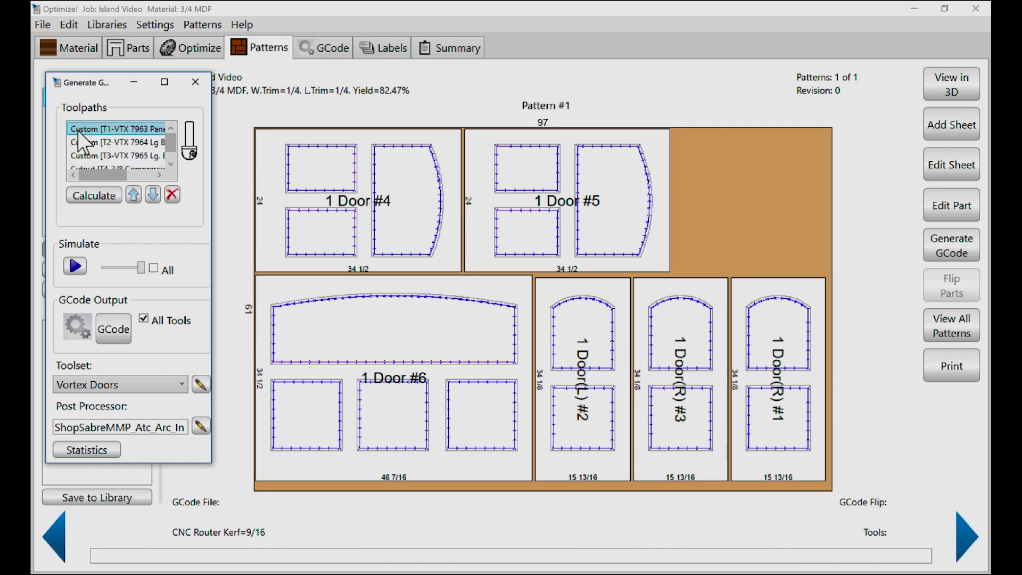
left_click(82, 142)
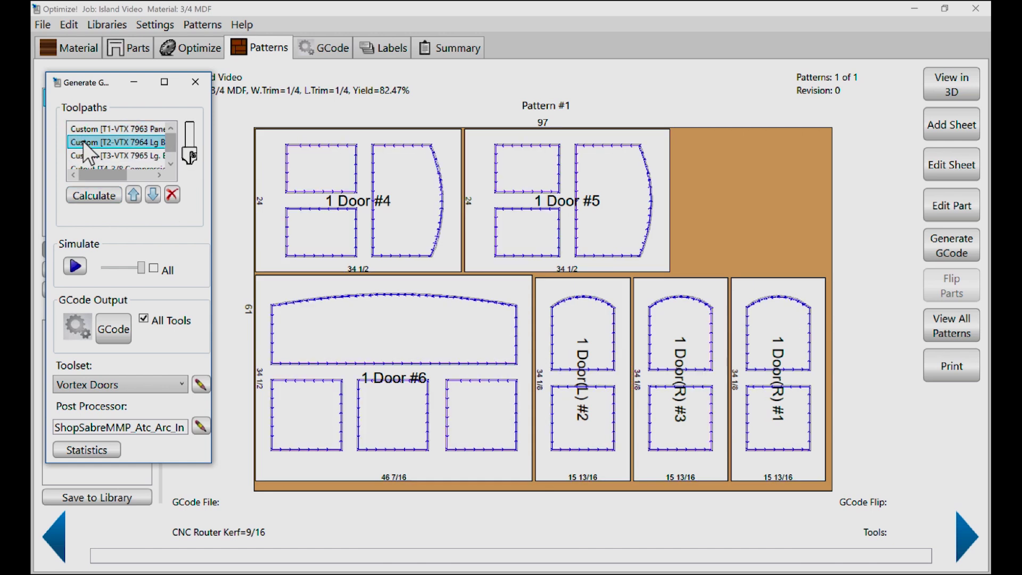
left_click(86, 153)
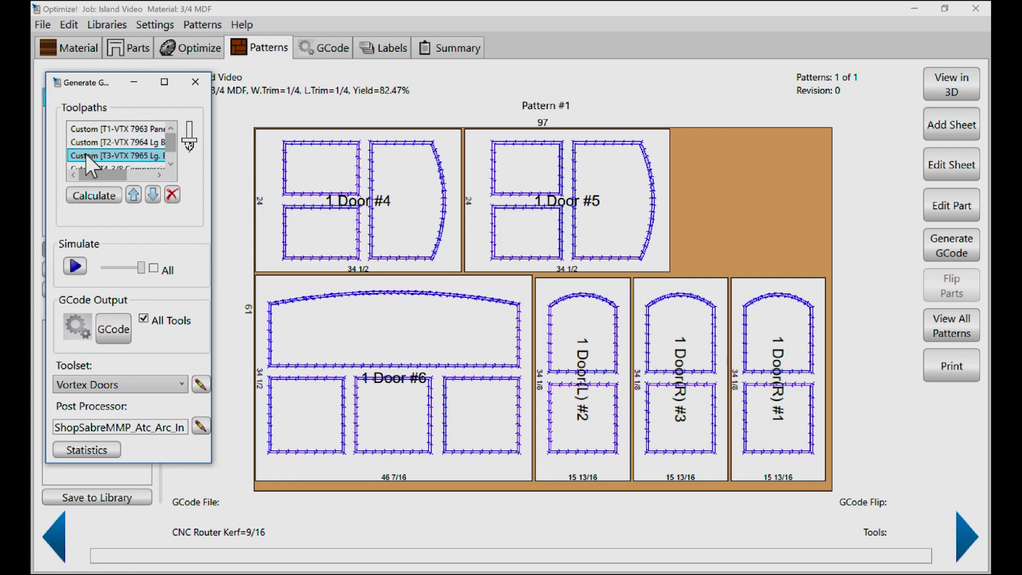
left_click(171, 153)
left_click(144, 158)
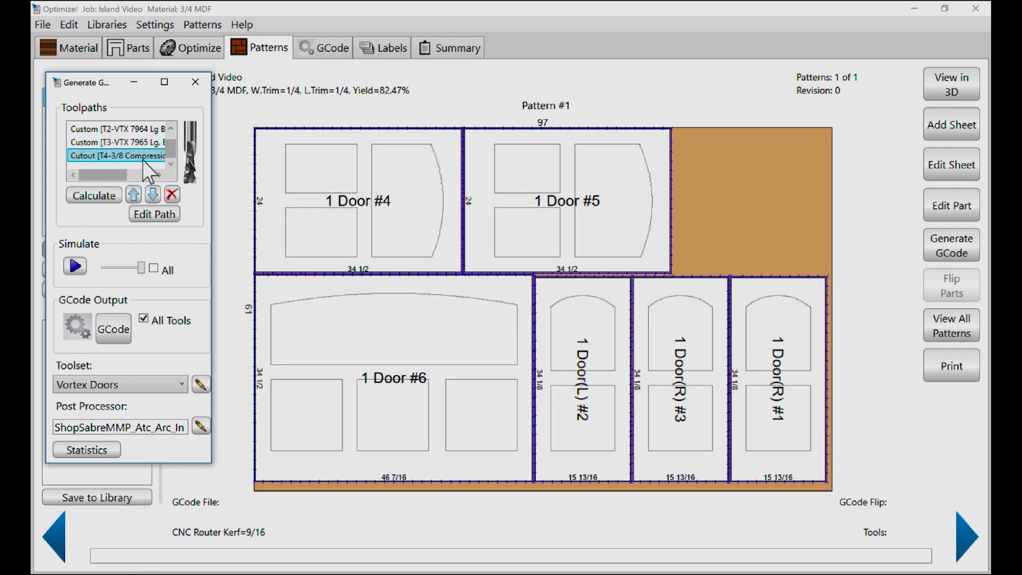
- Generate the GCode for all tools on the 3/4 MDF pattern and open the resulting file for viewing
left_click(113, 328)
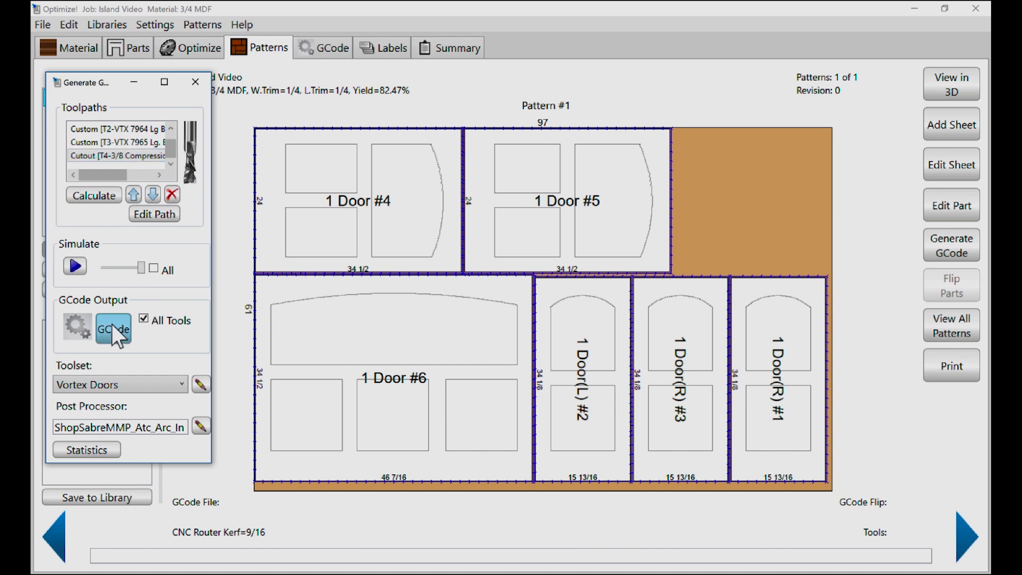
left_click(619, 252)
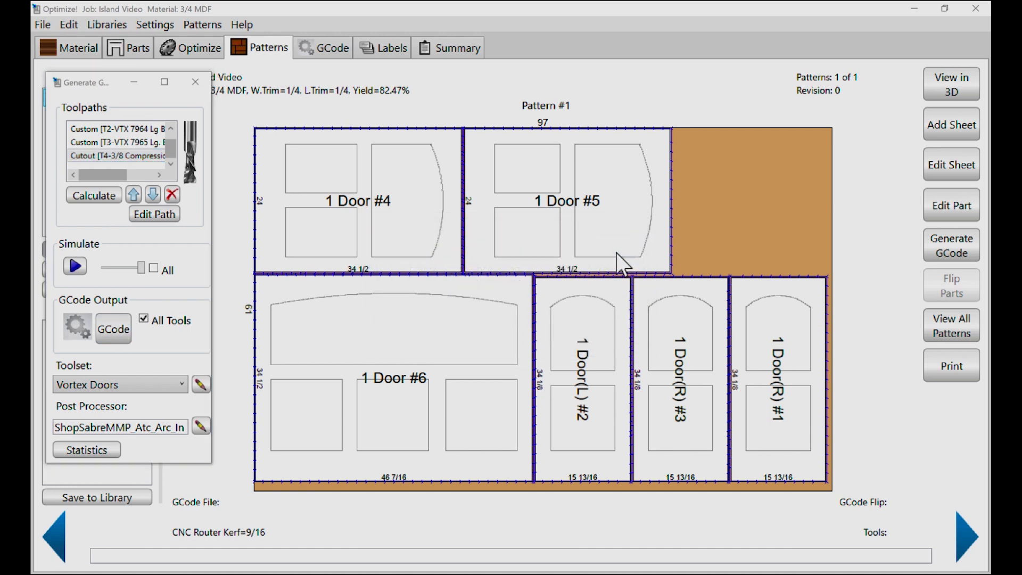
left_click(411, 393)
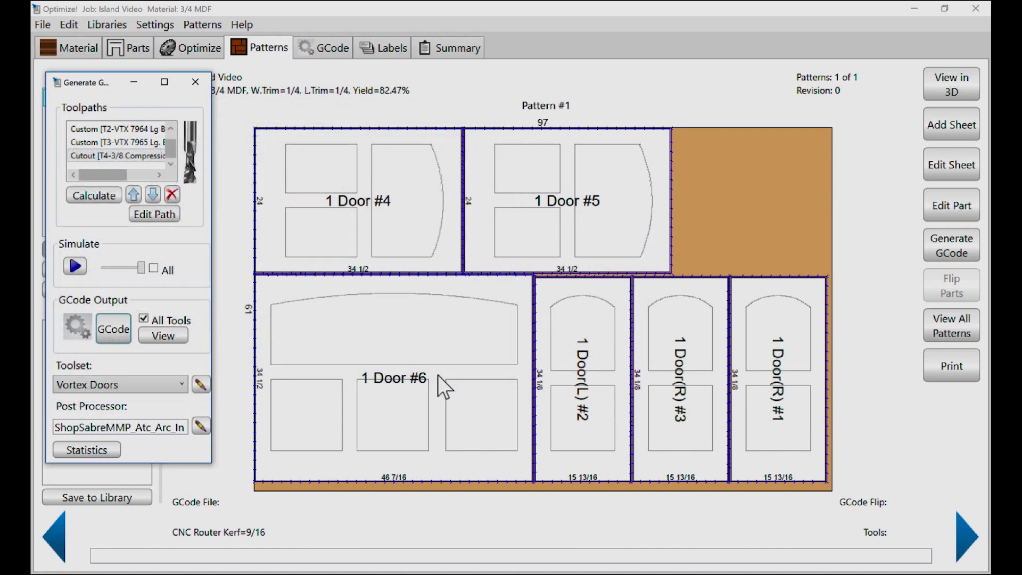
left_click(168, 332)
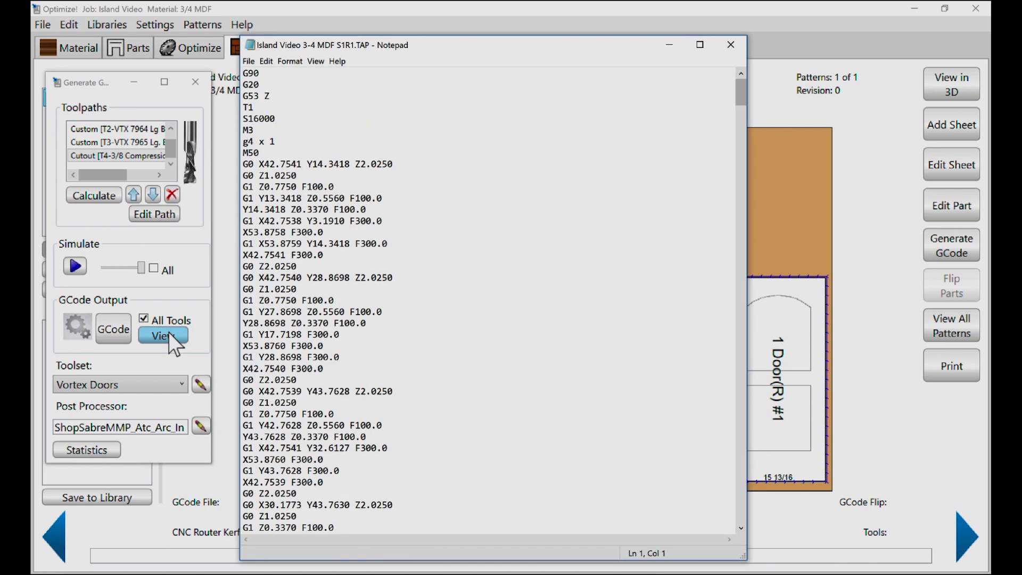